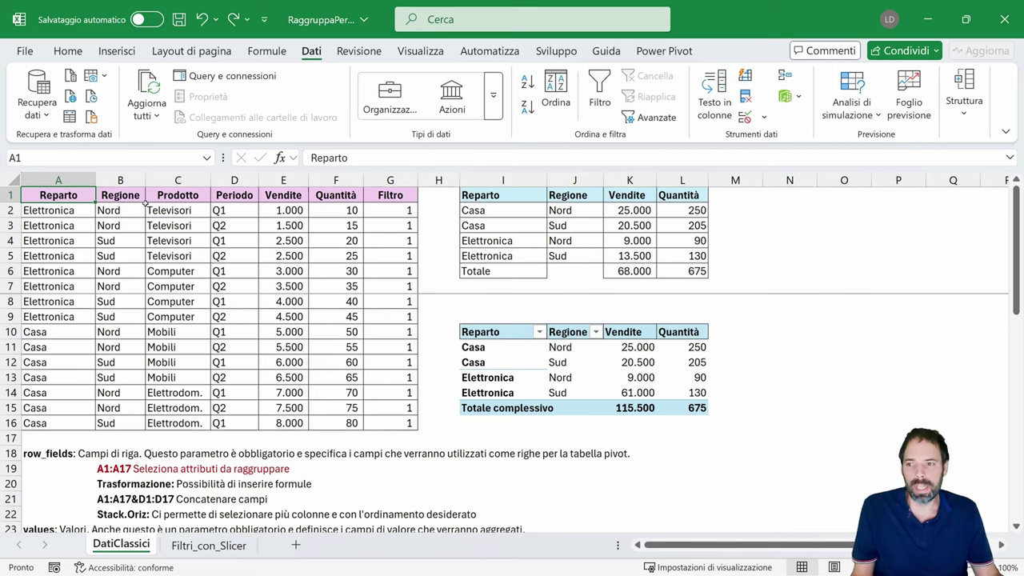
- Compare the source sales table, the GROUPBY result range I1:L6 and the pivot table
drag(56, 195, 382, 407)
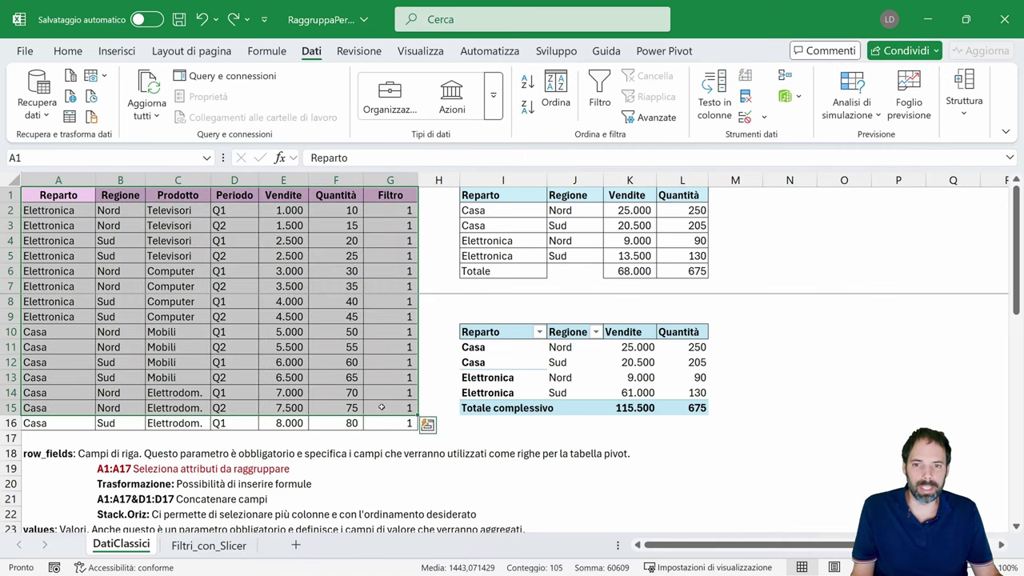
drag(496, 196, 679, 274)
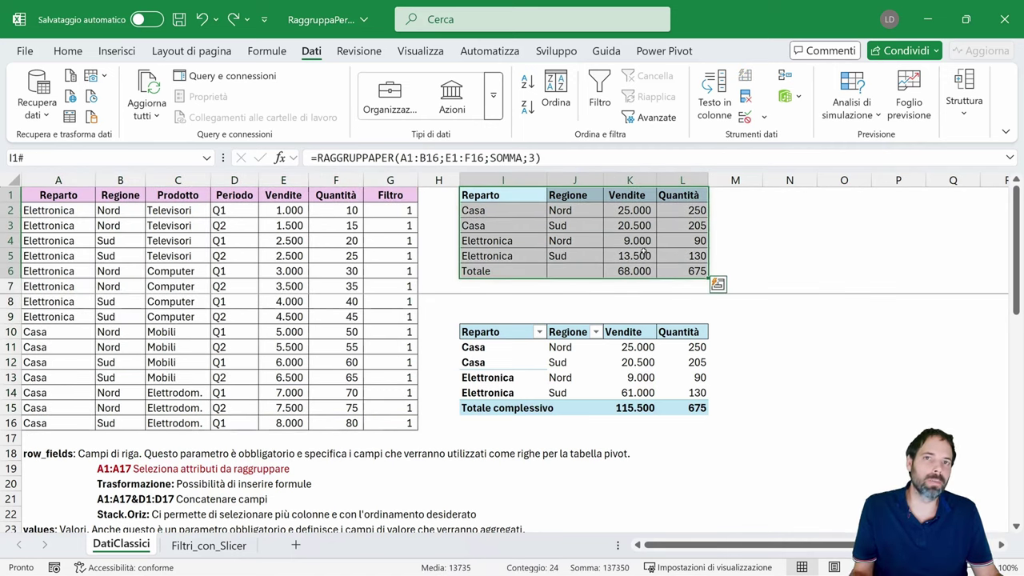
click(510, 332)
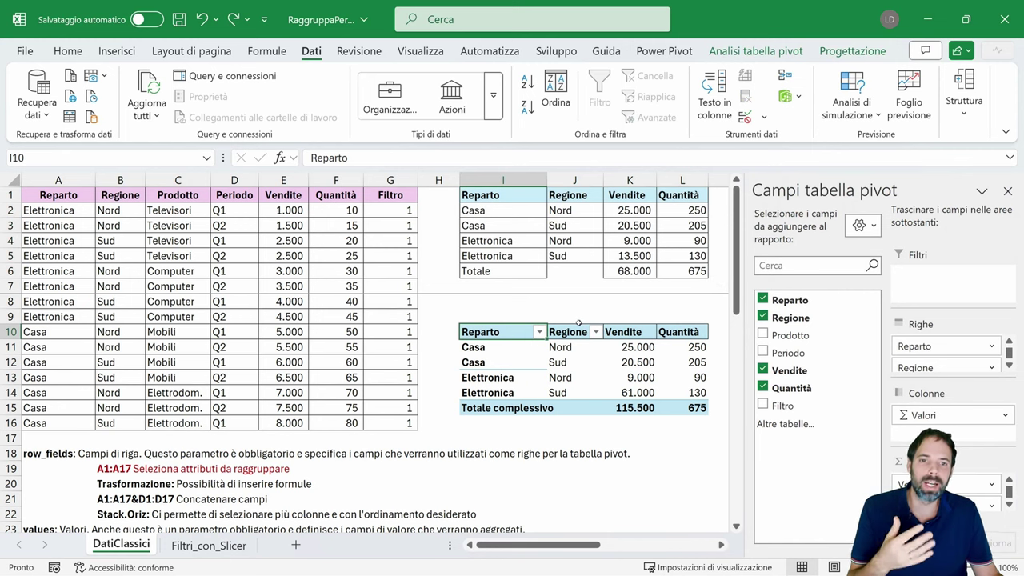
- Temporarily change E4's sales to 50, watch both summaries recalculate, then undo back to 2500
click(284, 240)
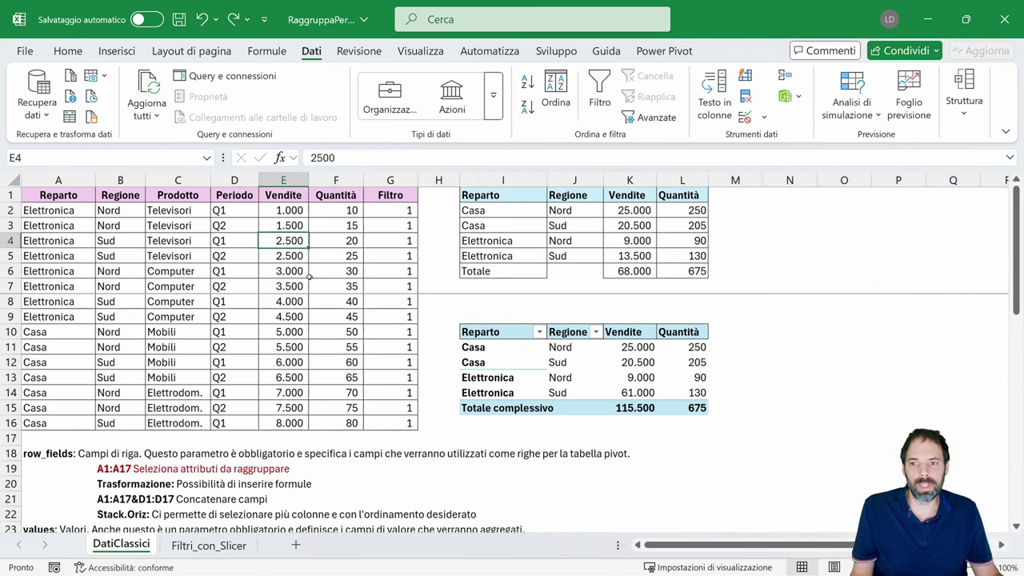
text(50)
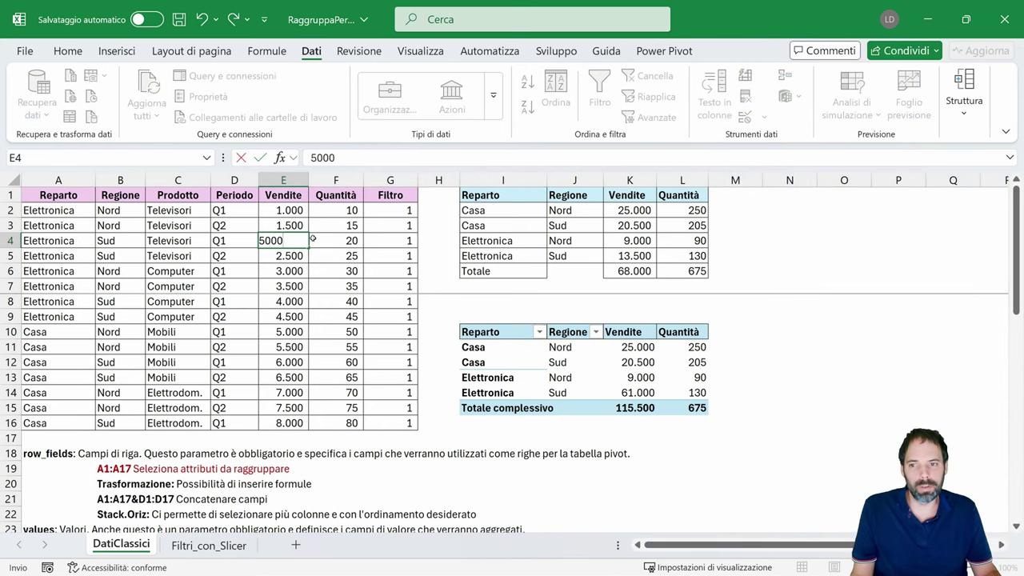
key(Return)
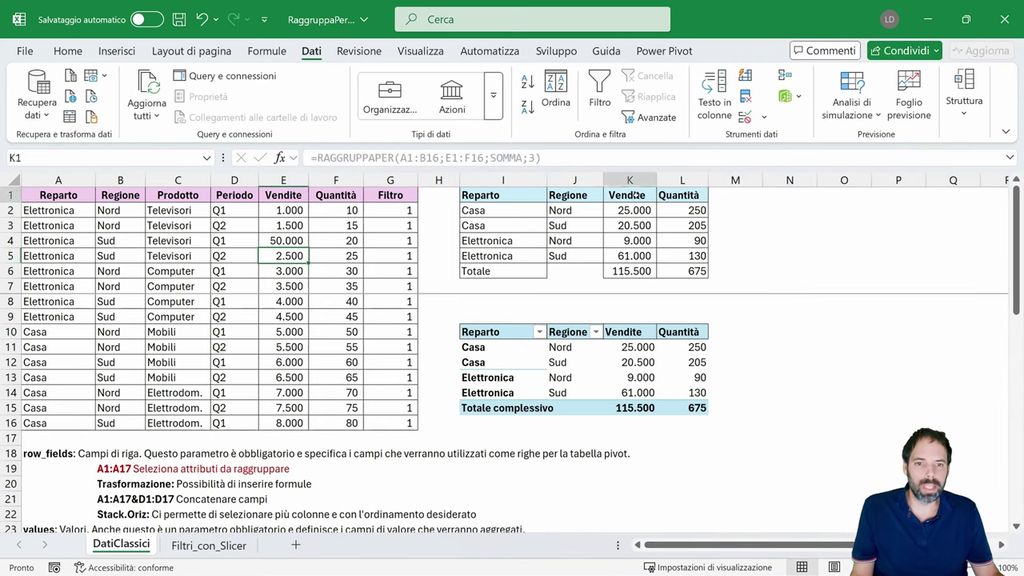
drag(632, 209, 632, 256)
click(632, 256)
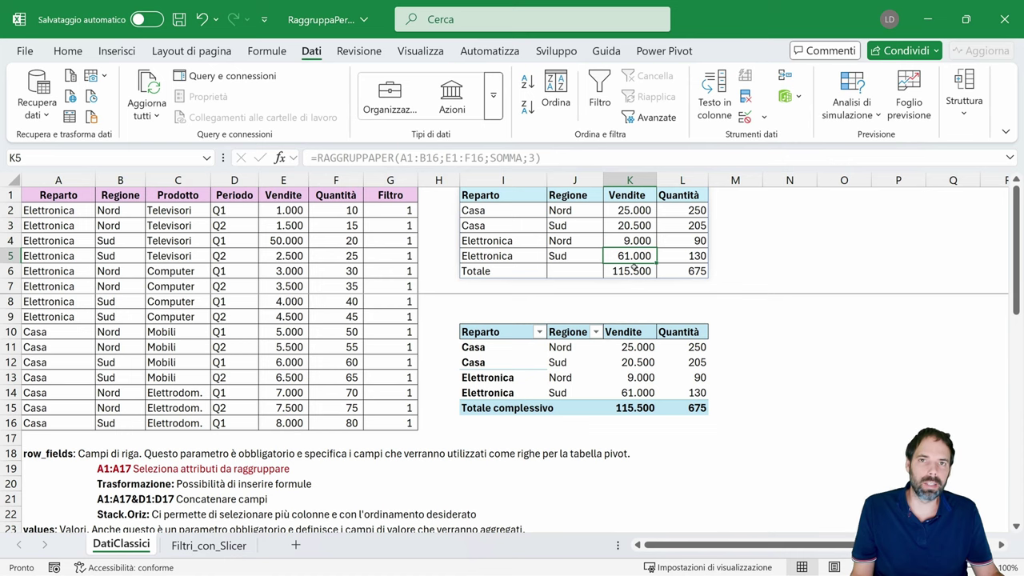
click(563, 346)
right_click(563, 345)
key(Escape)
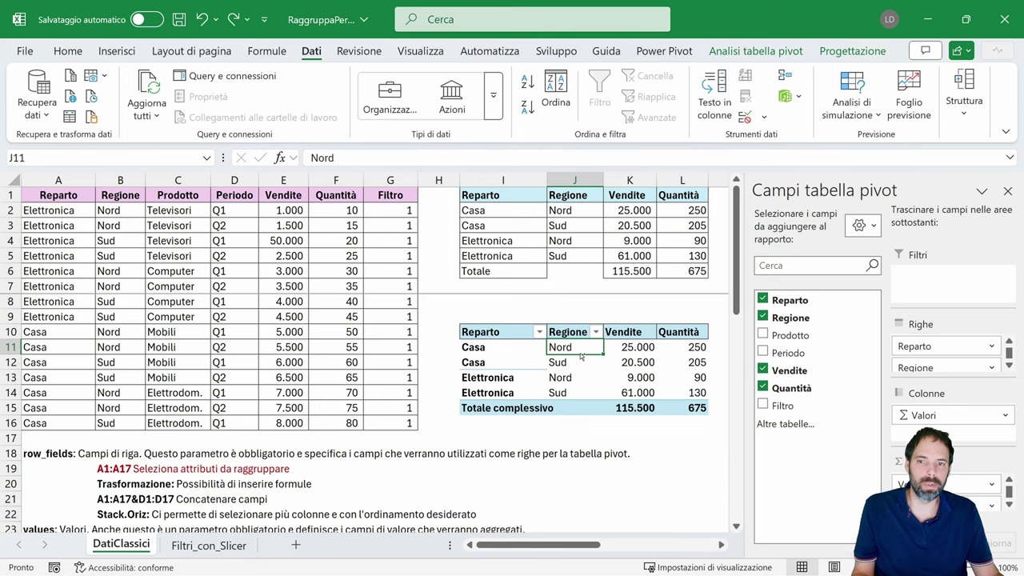
key(ctrl+z)
- Review the row_fields and values parameter notes in A18:B23
click(503, 194)
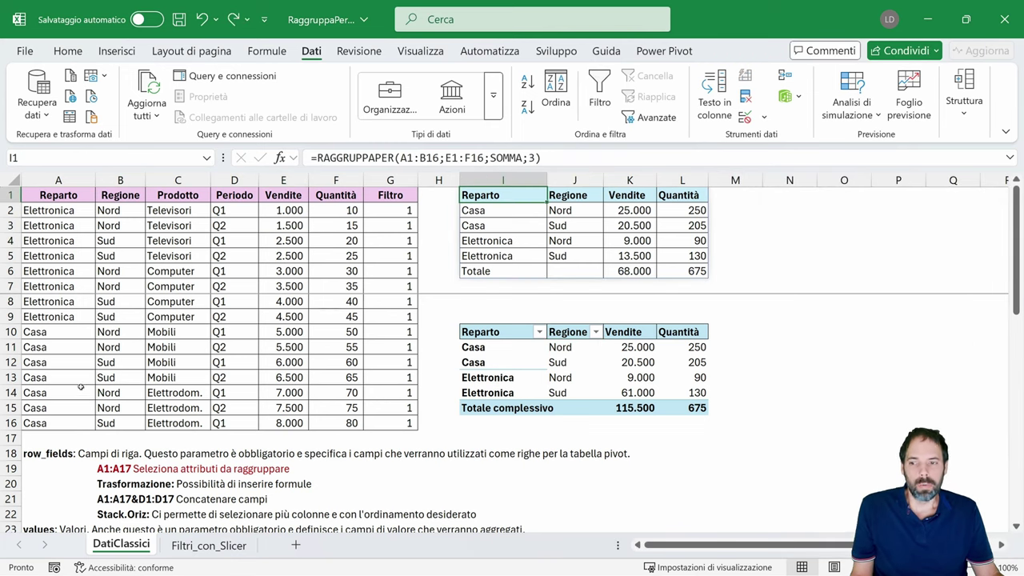
scroll(66, 388, down, 2)
scroll(54, 348, down, 2)
scroll(54, 347, up, 1)
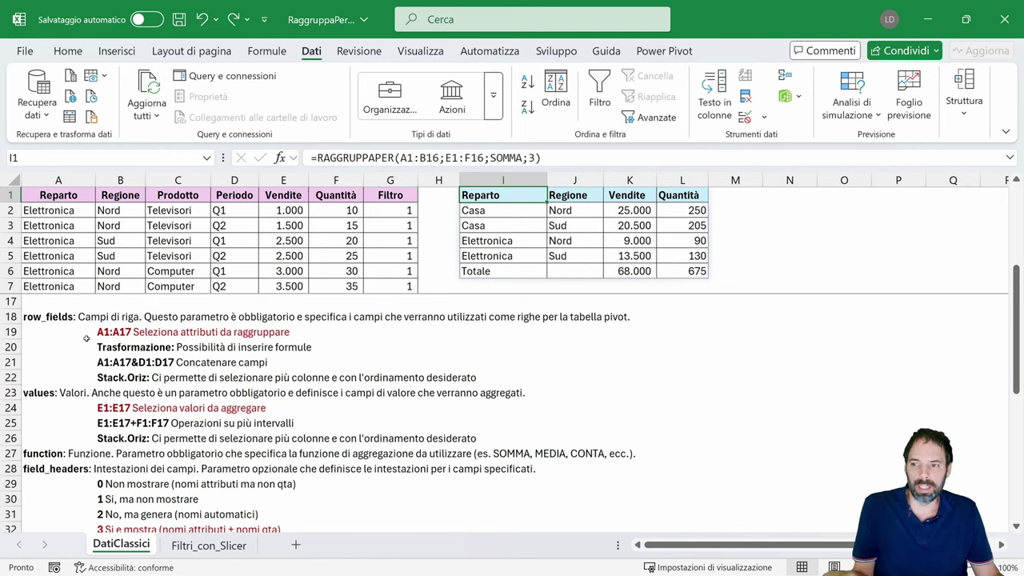
click(34, 317)
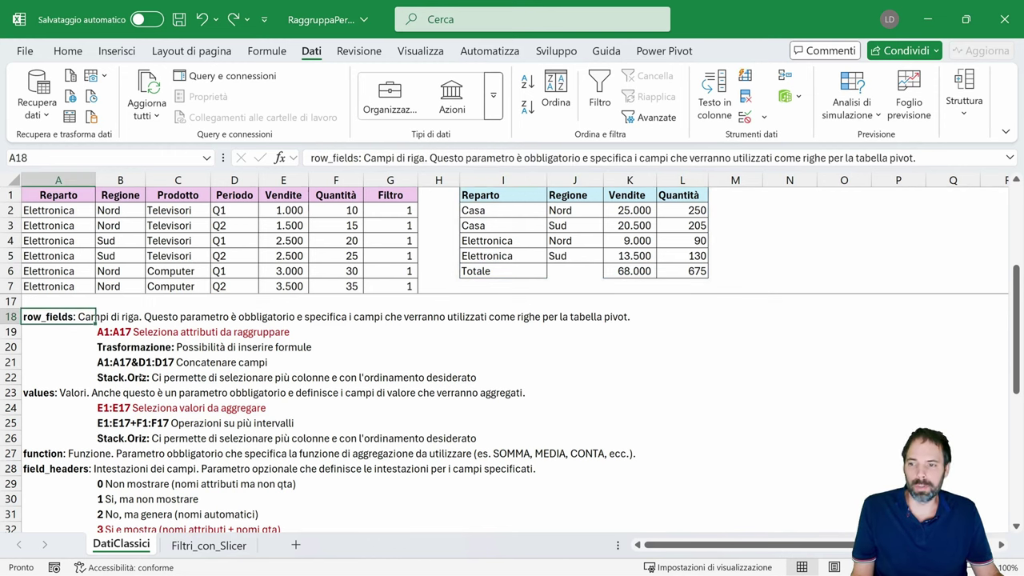
click(43, 394)
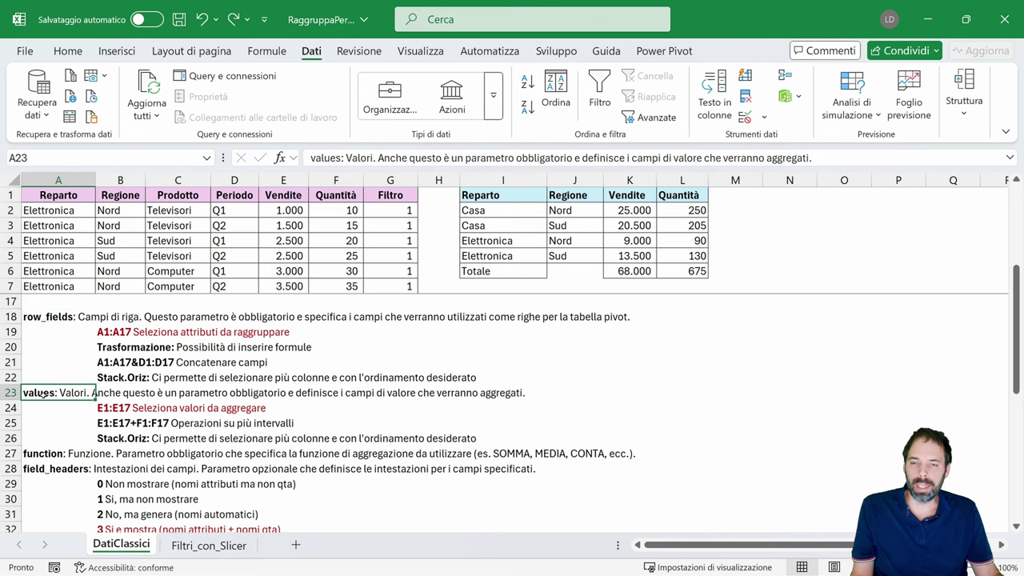
click(50, 323)
click(219, 317)
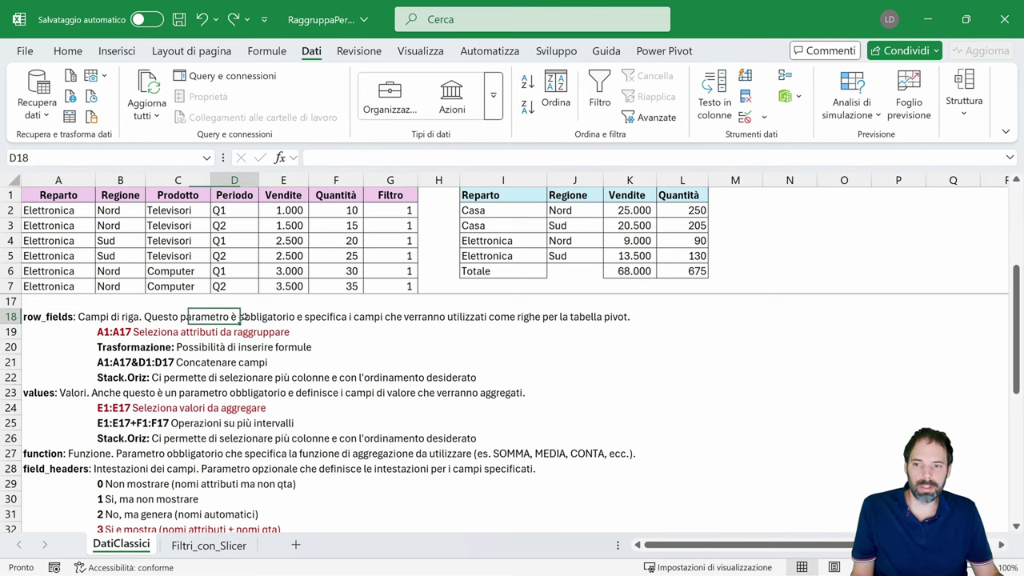
drag(118, 331, 115, 372)
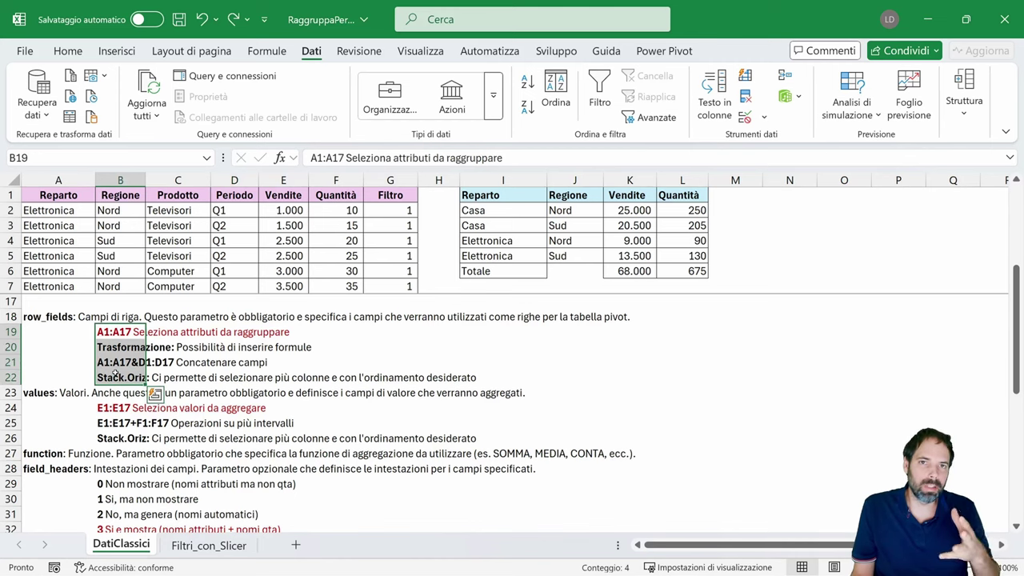
- Open I1's RAGGRUPPAPER(A1:B16;E1:F16;SOMMA;3) formula for editing in the formula bar
scroll(98, 413, down, 3)
scroll(99, 416, down, 3)
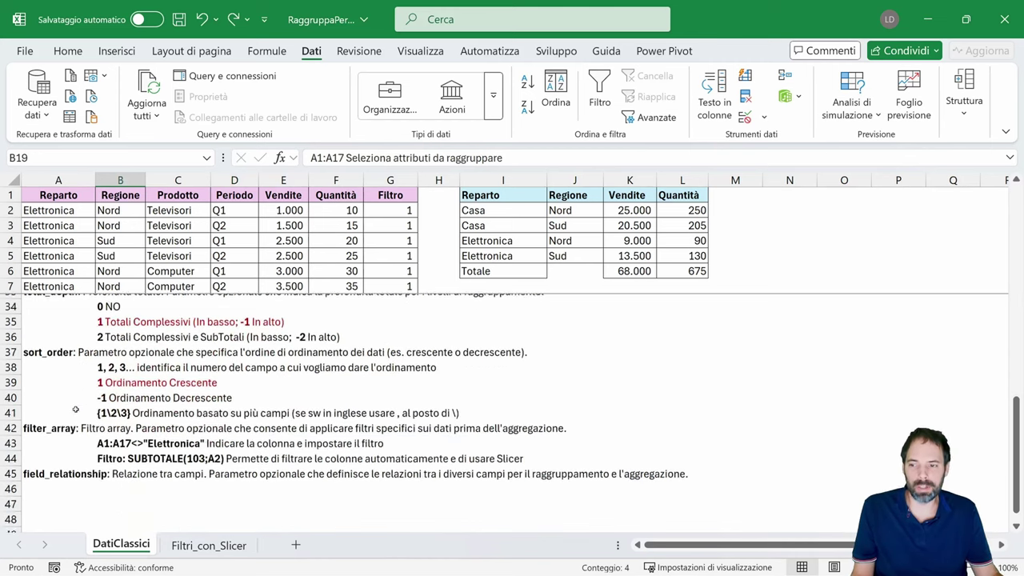
scroll(99, 420, down, 1)
scroll(98, 428, up, 3)
scroll(99, 429, up, 2)
scroll(80, 416, up, 3)
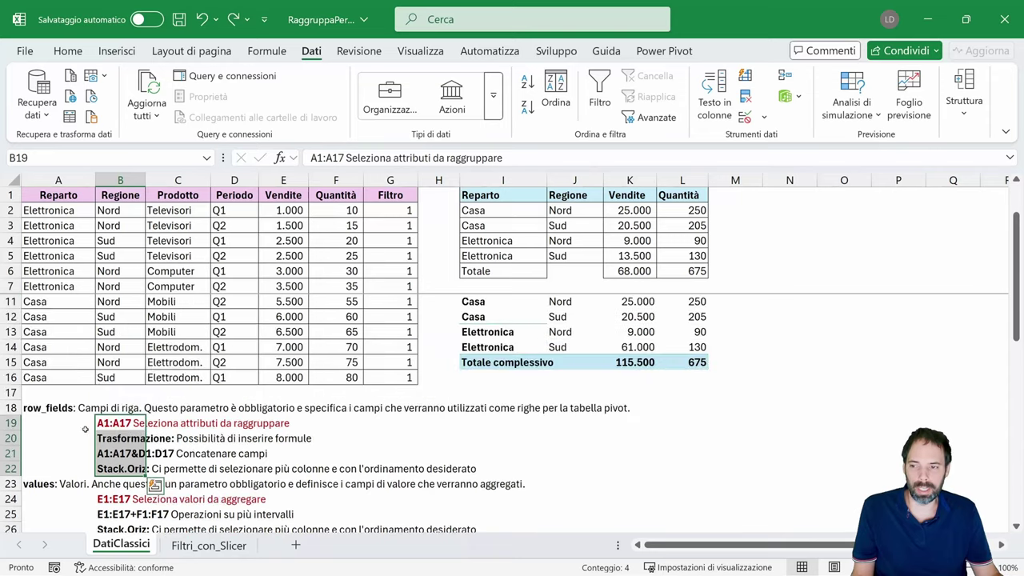
click(48, 407)
click(505, 194)
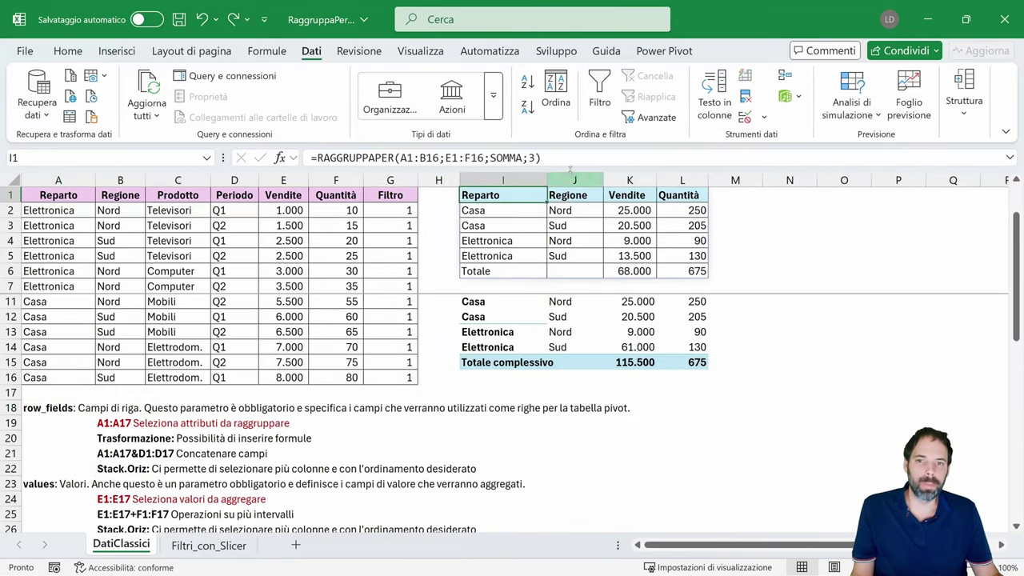
click(398, 158)
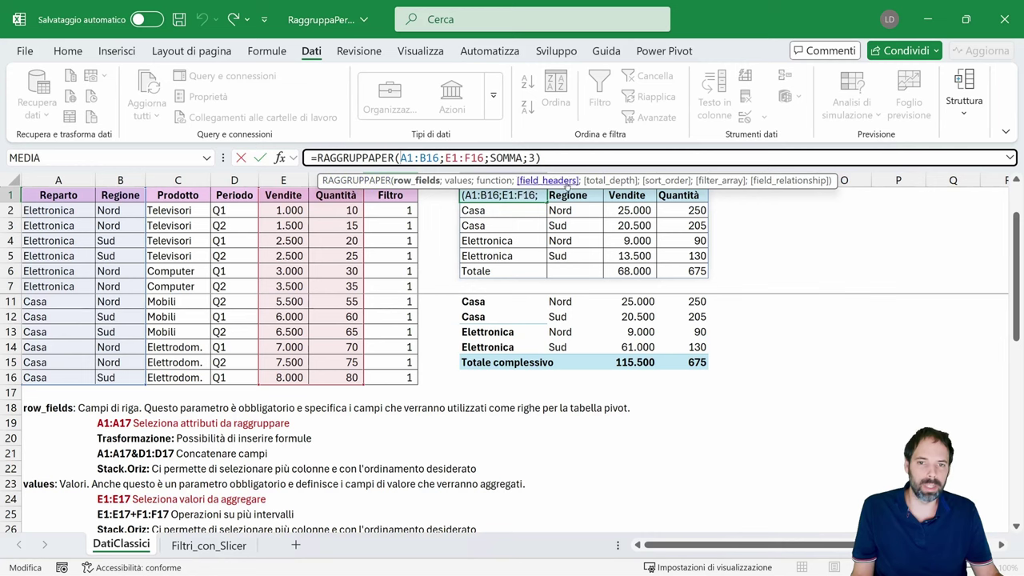
click(366, 183)
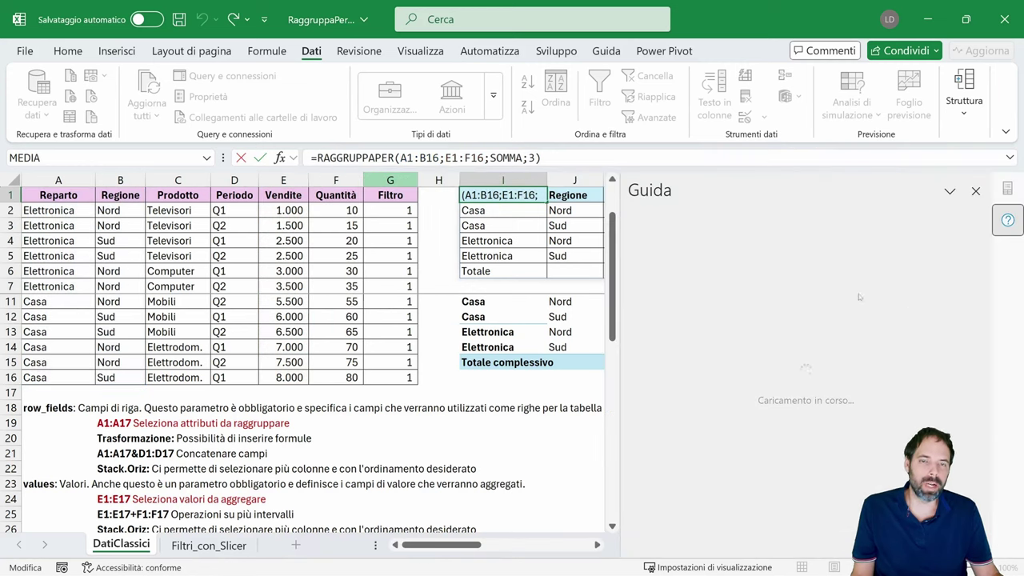
scroll(760, 312, down, 1)
scroll(750, 318, down, 4)
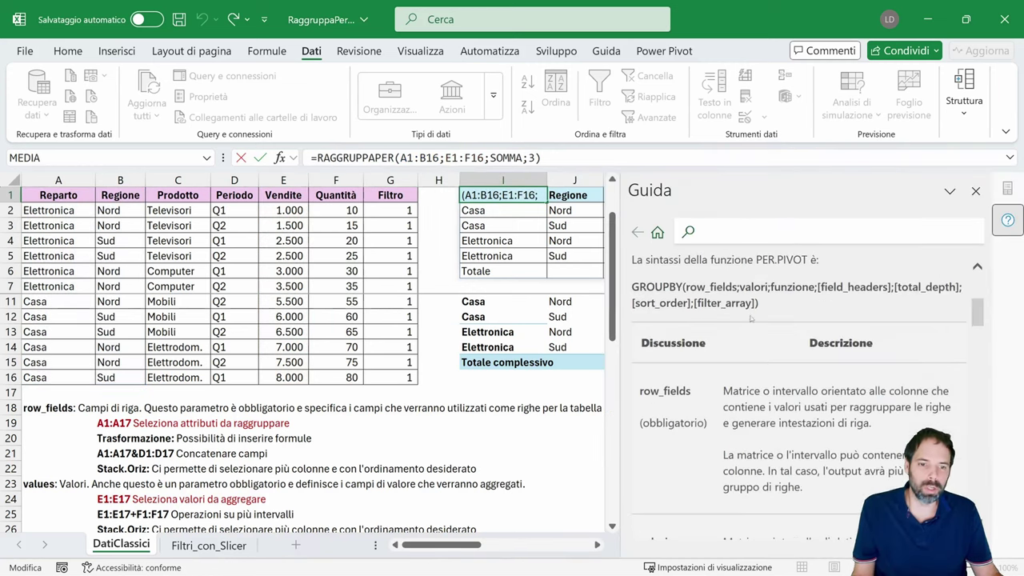
scroll(750, 319, down, 2)
scroll(759, 360, down, 1)
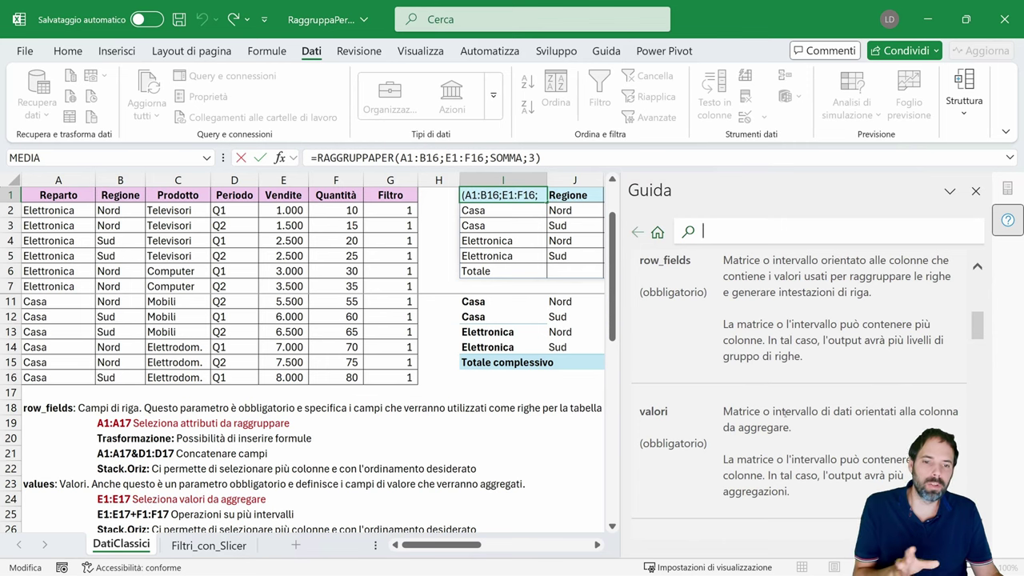
scroll(784, 411, down, 2)
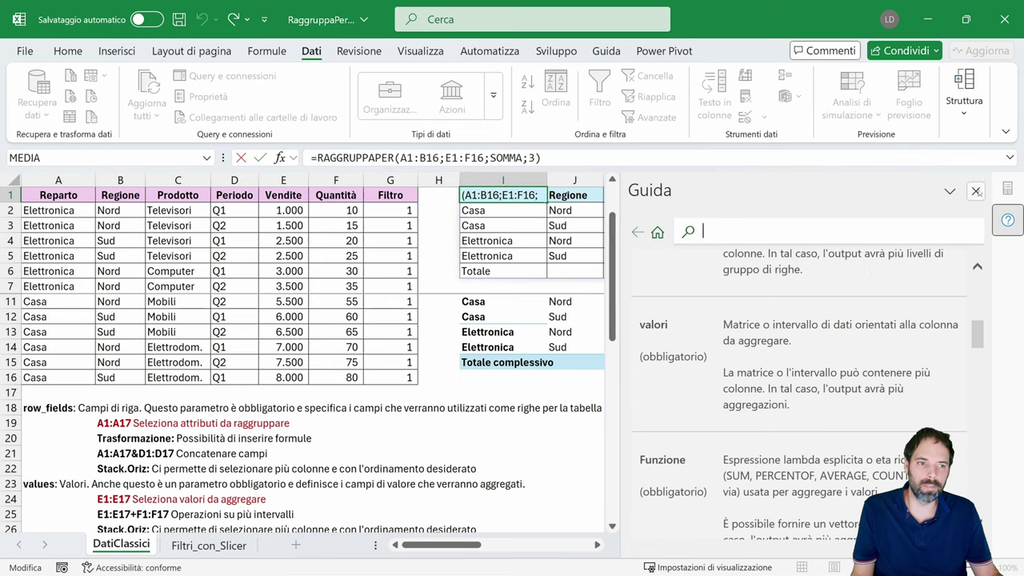
click(975, 191)
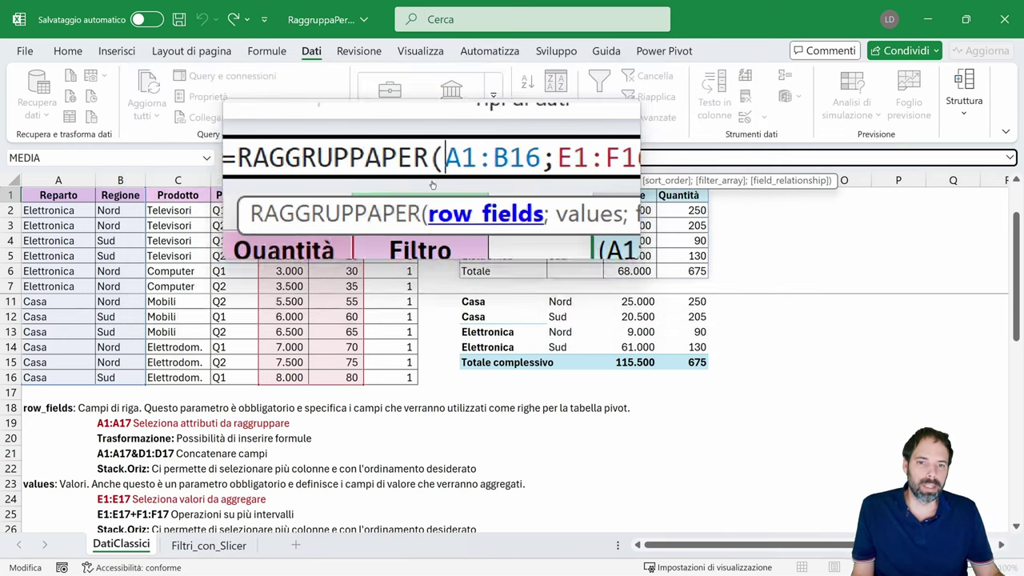
key(Escape)
- Switch the pivot field list to areas only, restore the side-by-side layout, and close it
click(514, 306)
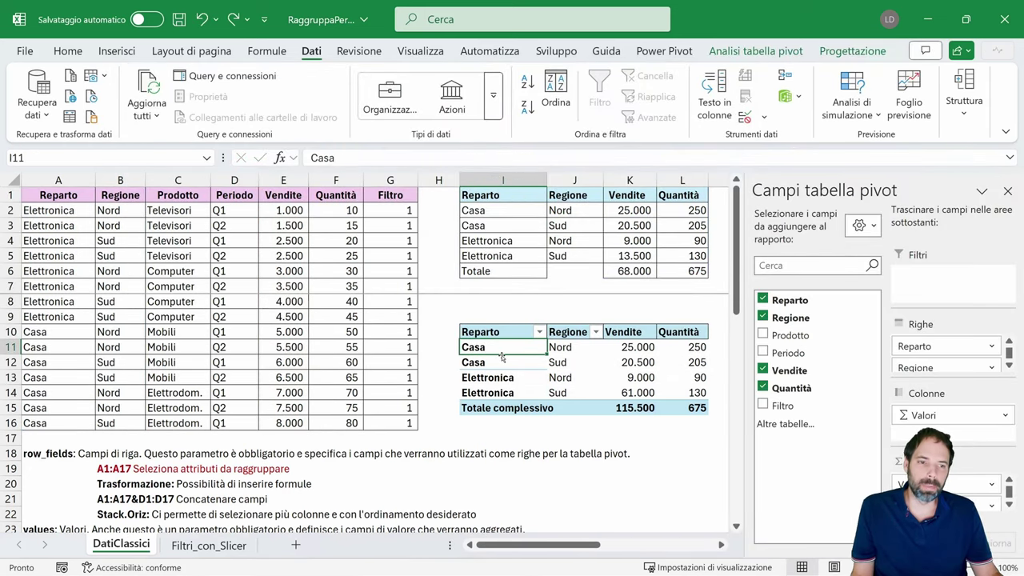
click(862, 225)
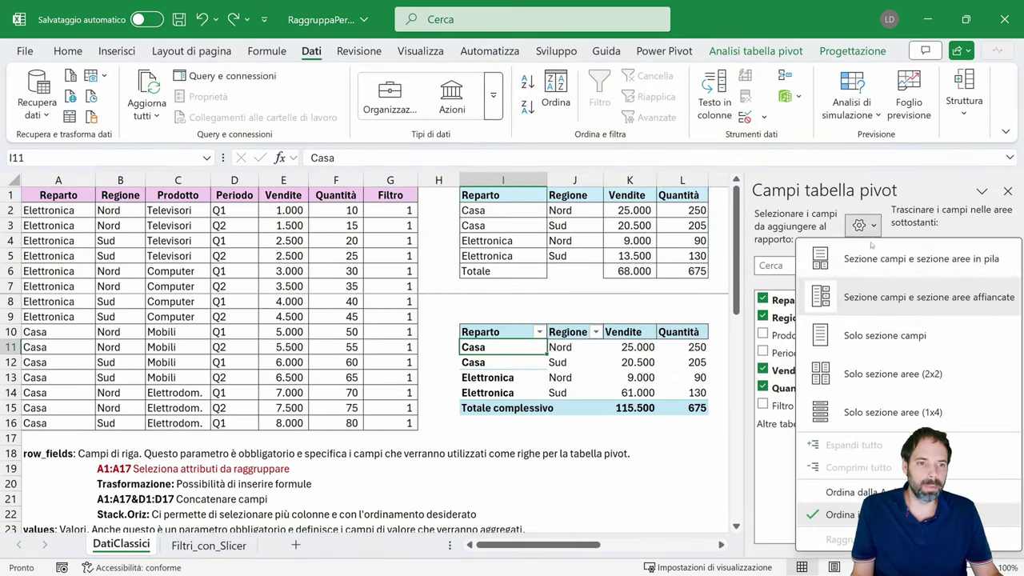
click(858, 383)
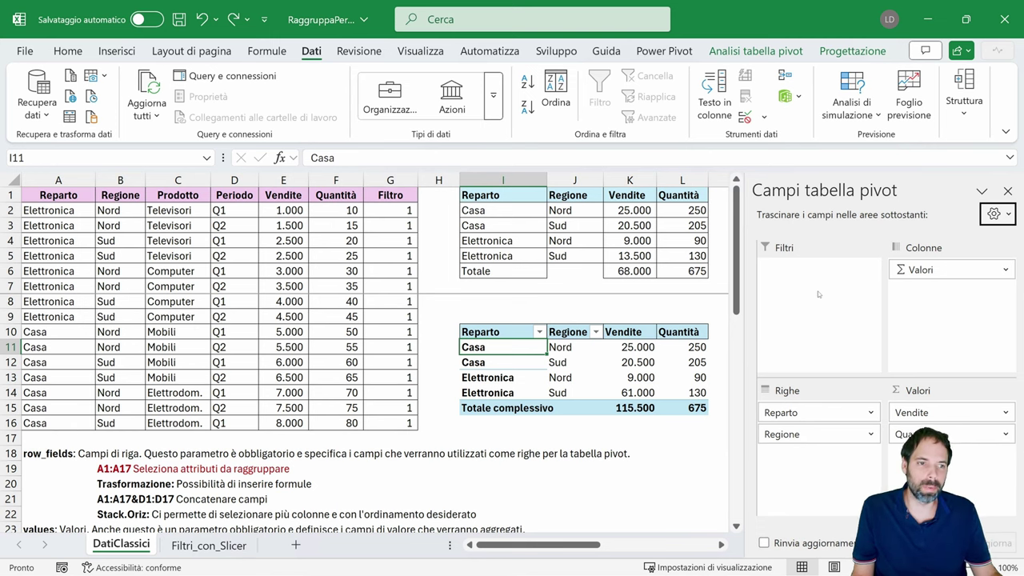
click(994, 213)
click(904, 283)
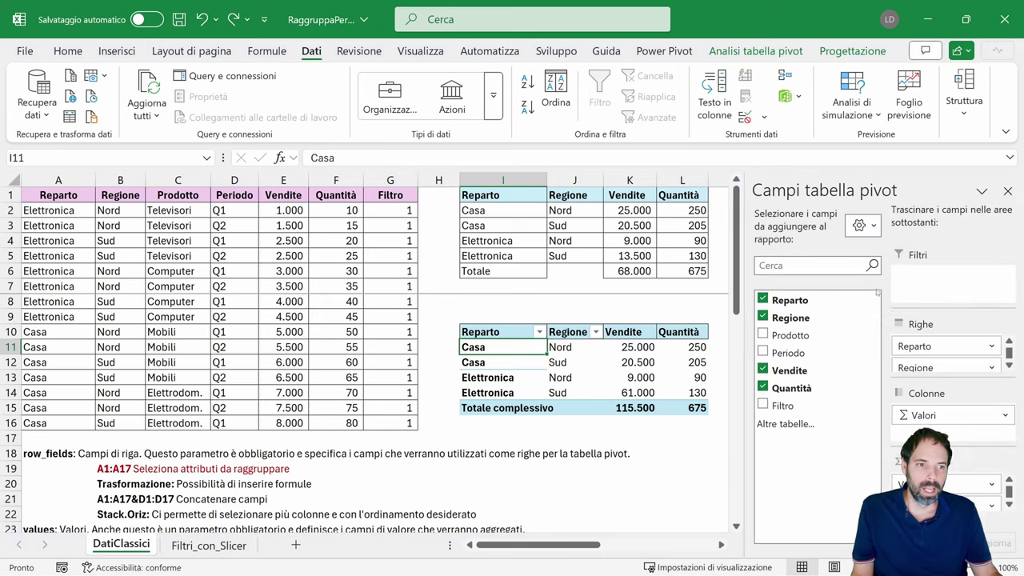
click(1007, 190)
- Review I1's formula magnified, leave it unchanged, and go to the Filtri_con_Slicer sheet
click(485, 196)
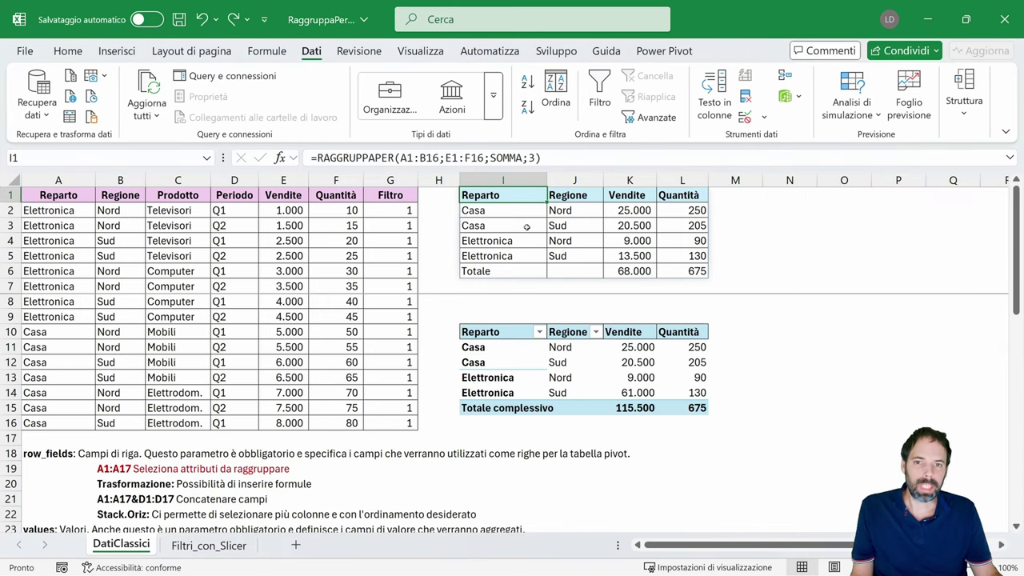
click(415, 158)
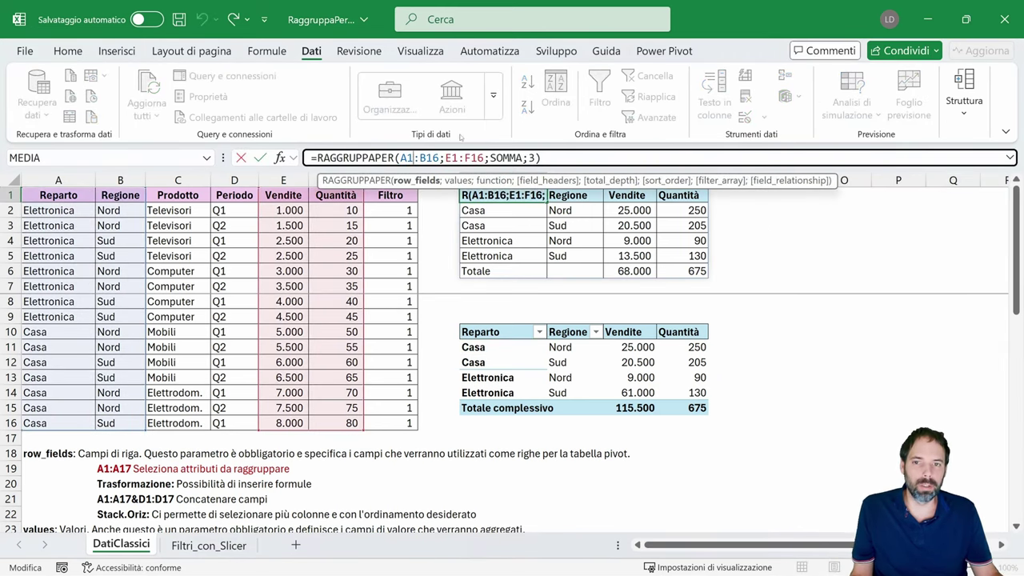
key(super+plus)
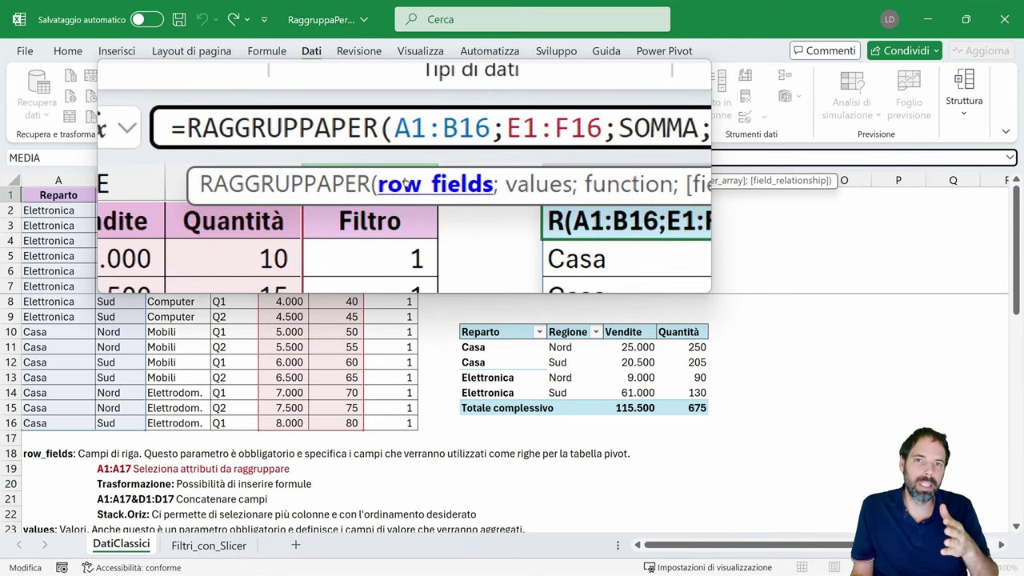
key(super+Escape)
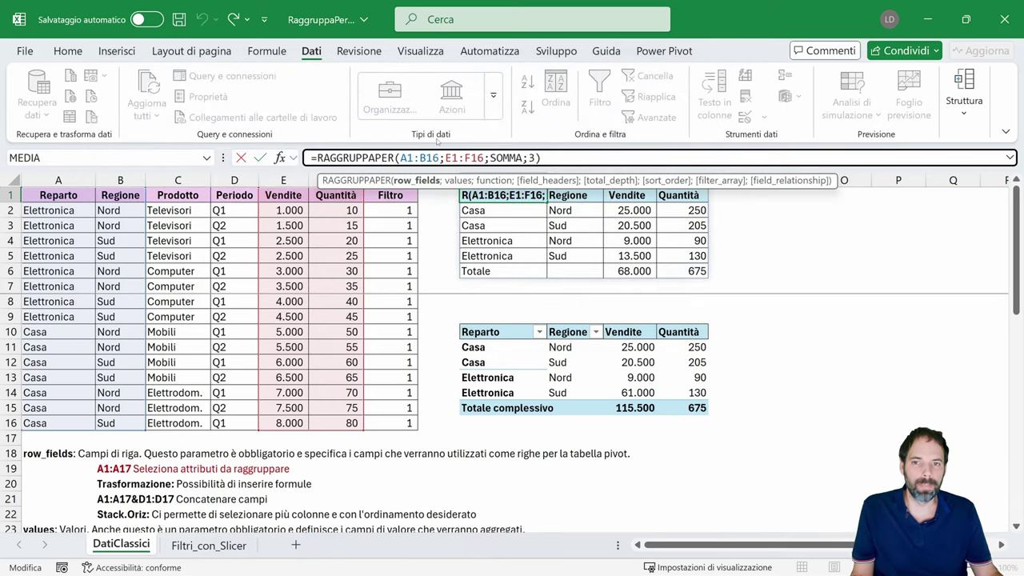
key(super+plus)
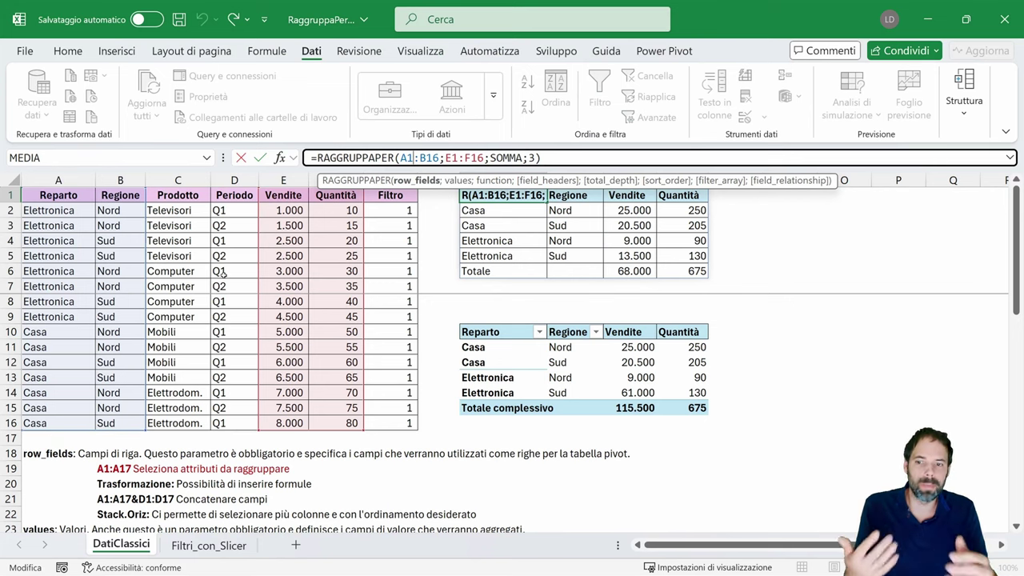
key(Escape)
click(209, 545)
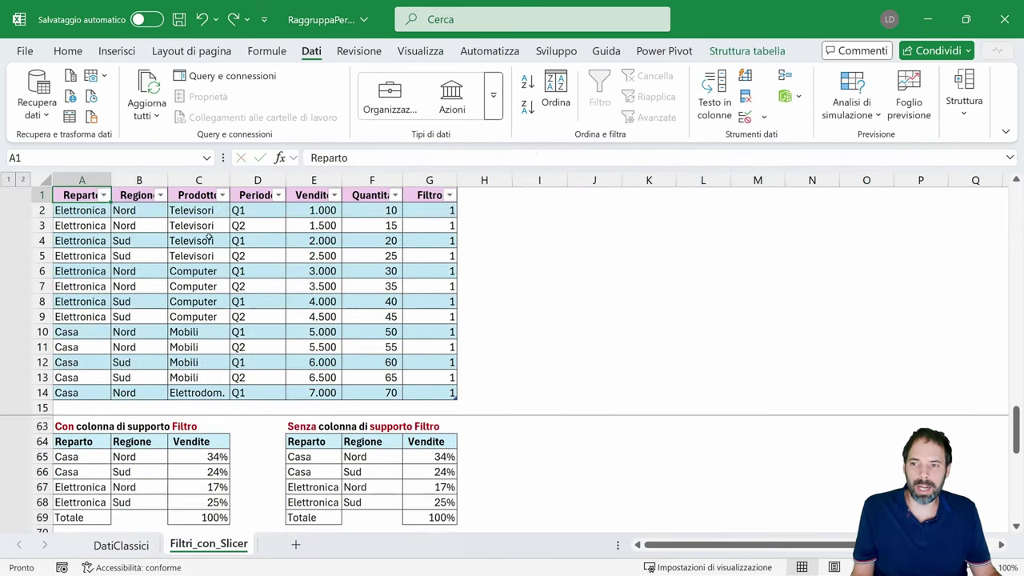
- Inspect the TB table's design options and the two Vendite percentage summaries, then return to DatiClassici
click(119, 228)
click(741, 53)
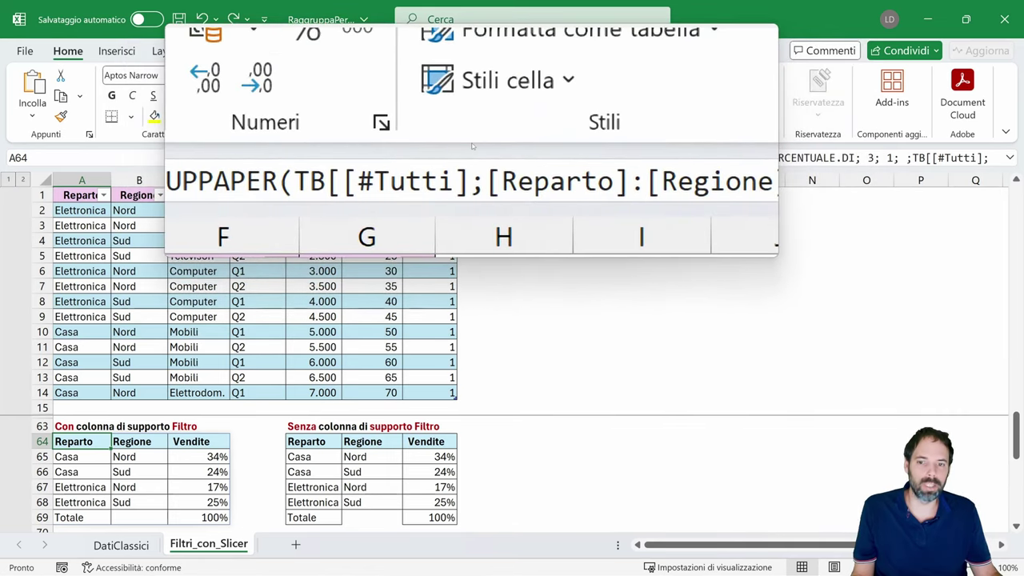
scroll(318, 256, down, 3)
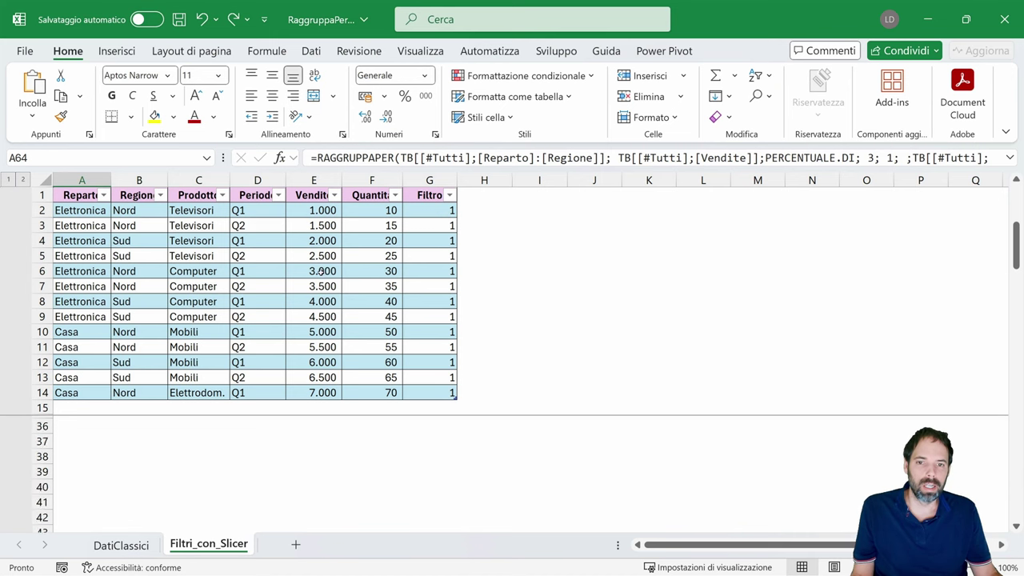
scroll(318, 256, up, 3)
scroll(318, 264, down, 1)
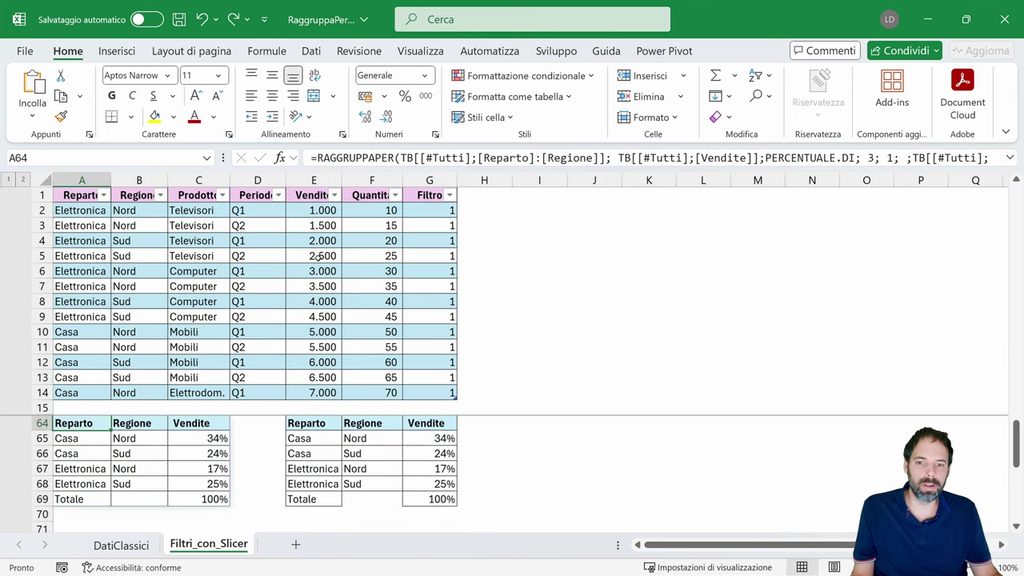
scroll(316, 270, up, 1)
scroll(316, 270, down, 1)
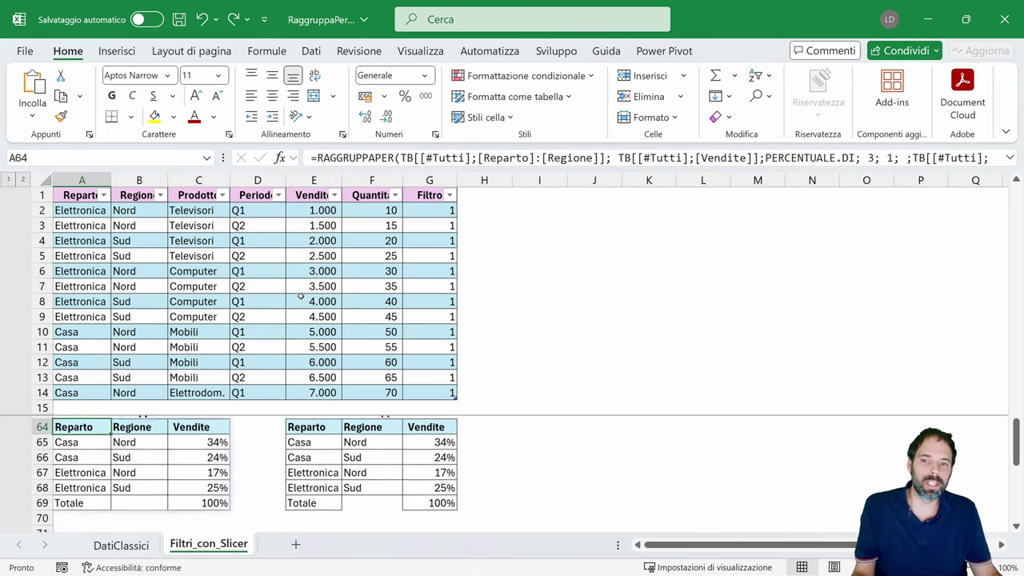
scroll(320, 240, up, 1)
scroll(319, 240, up, 1)
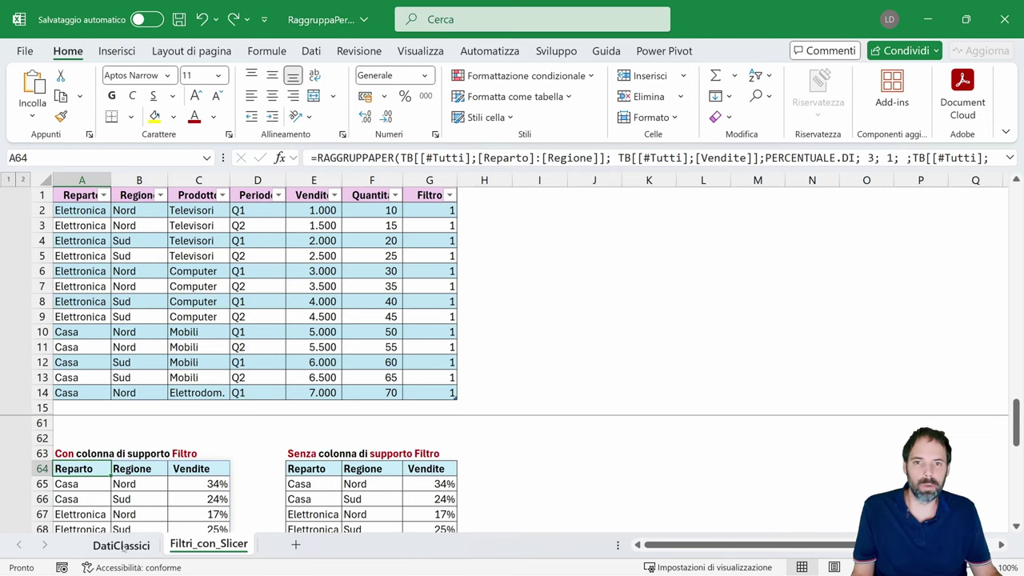
click(122, 546)
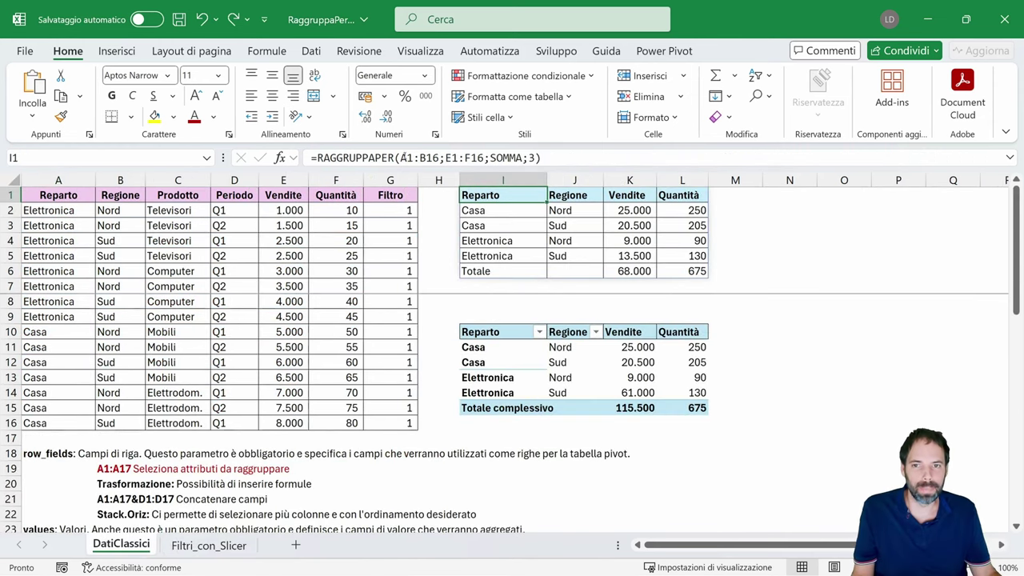
click(402, 158)
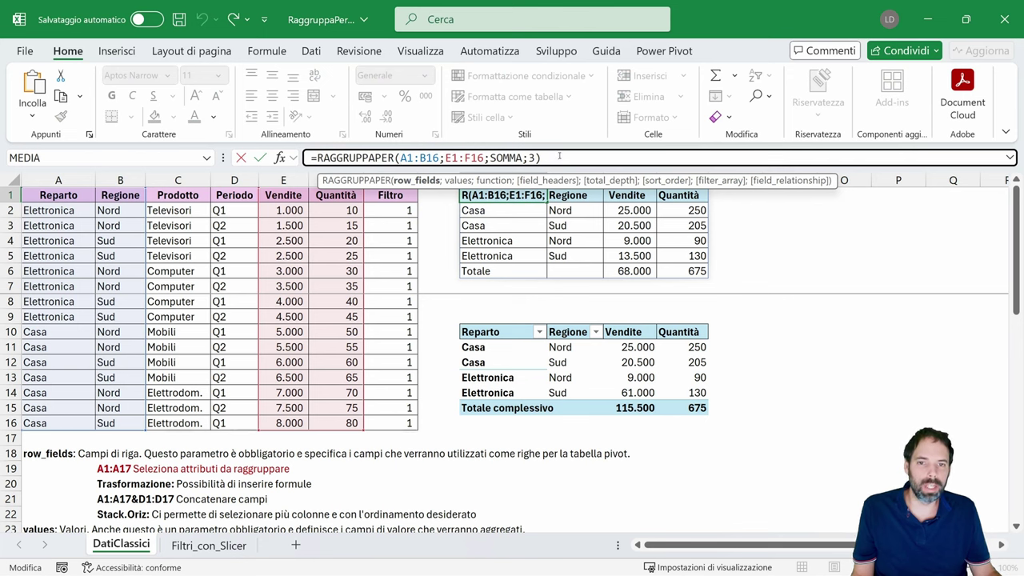
key(Return)
drag(503, 198, 564, 256)
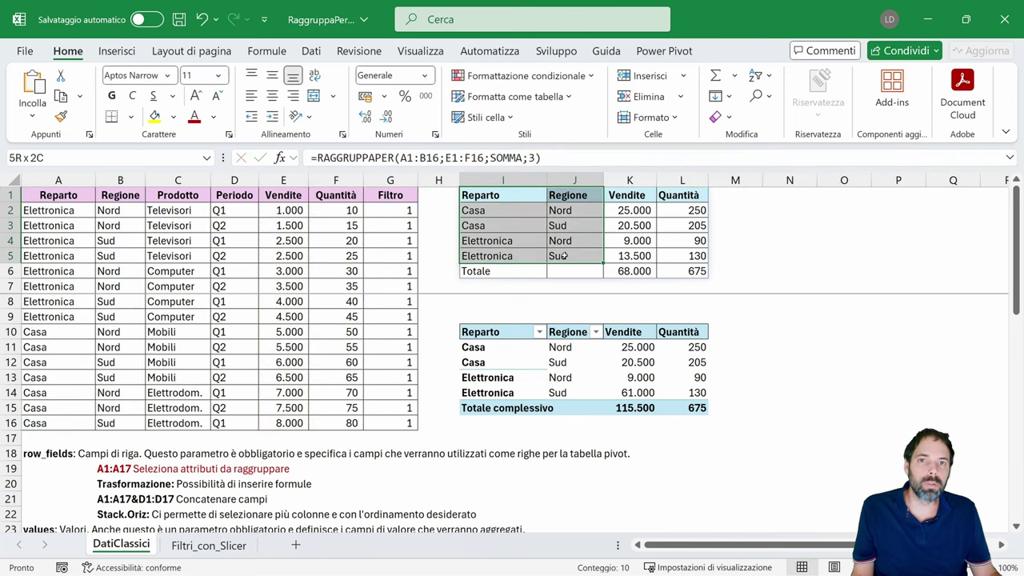
click(433, 158)
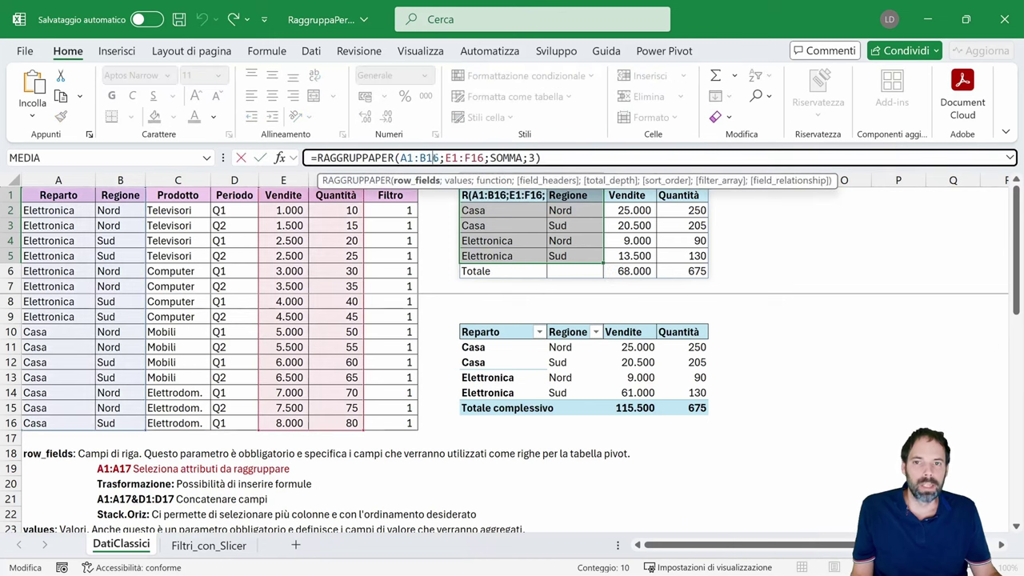
key(Escape)
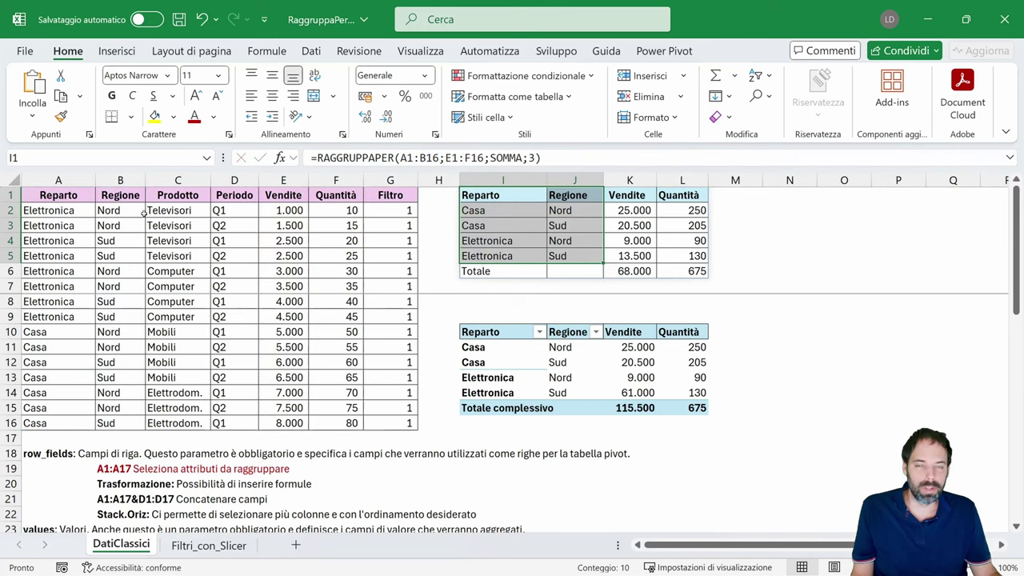
click(112, 469)
click(112, 484)
- Read the row_fields option notes in B19:B22, then select the formula cell I1
click(112, 500)
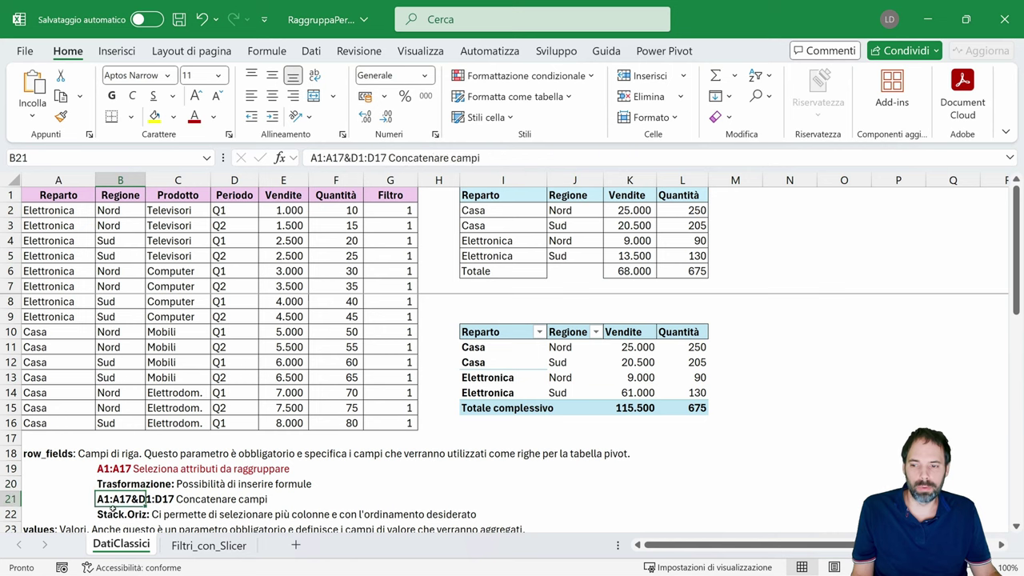
click(112, 515)
click(112, 484)
click(112, 469)
click(48, 454)
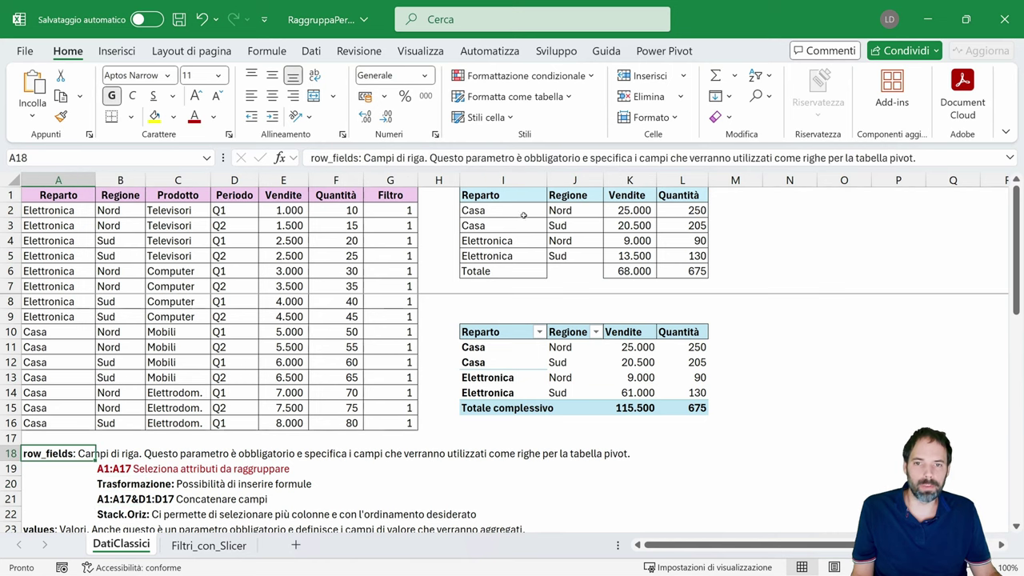
click(496, 197)
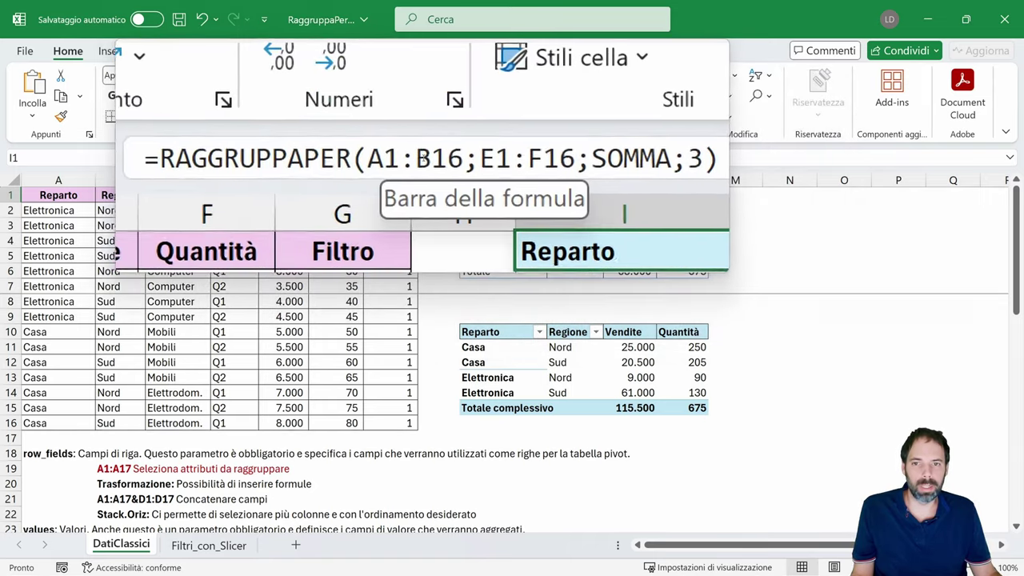
- Change the row fields to A1:A16&" "&D1:D16 so results group by Reparto and Periodo
drag(418, 158, 501, 159)
text(A)
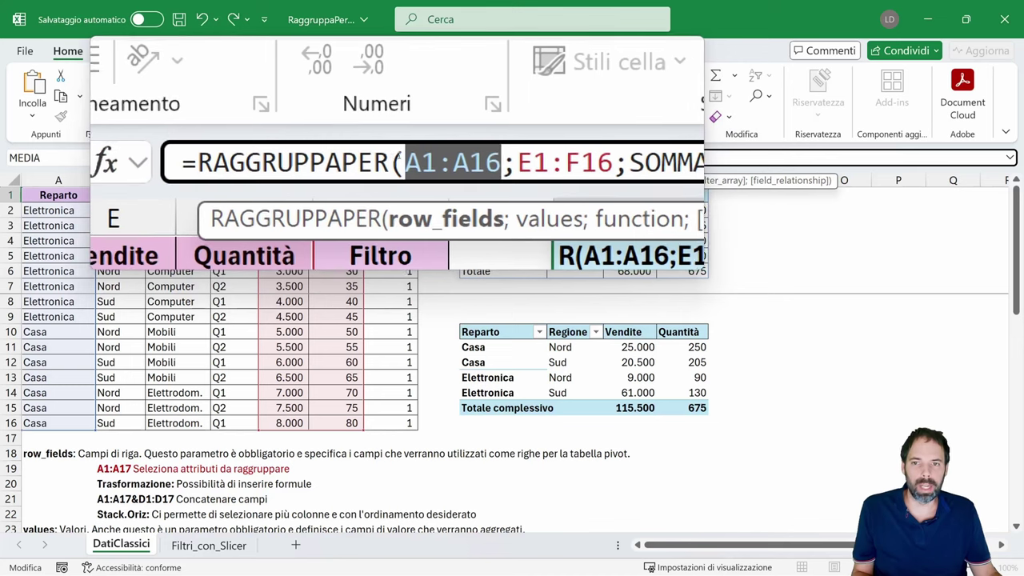
click(440, 158)
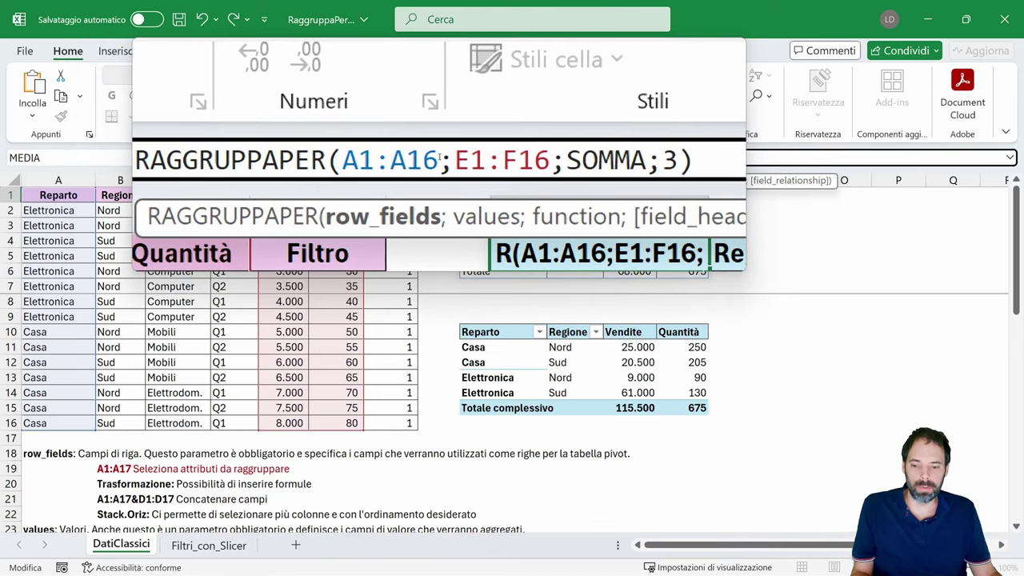
text(&A1:A16)
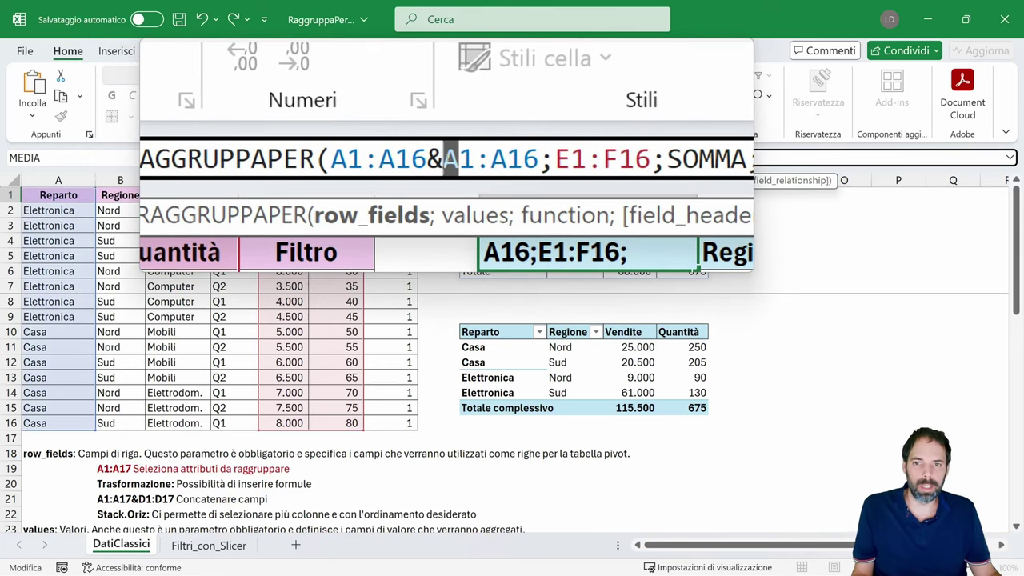
text(b)
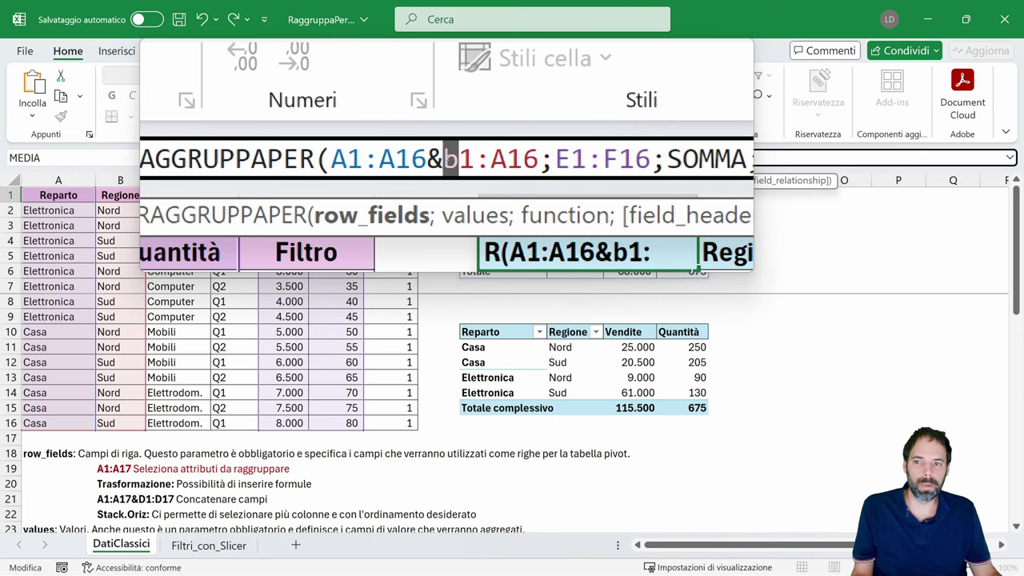
text(d)
key(shift+Left)
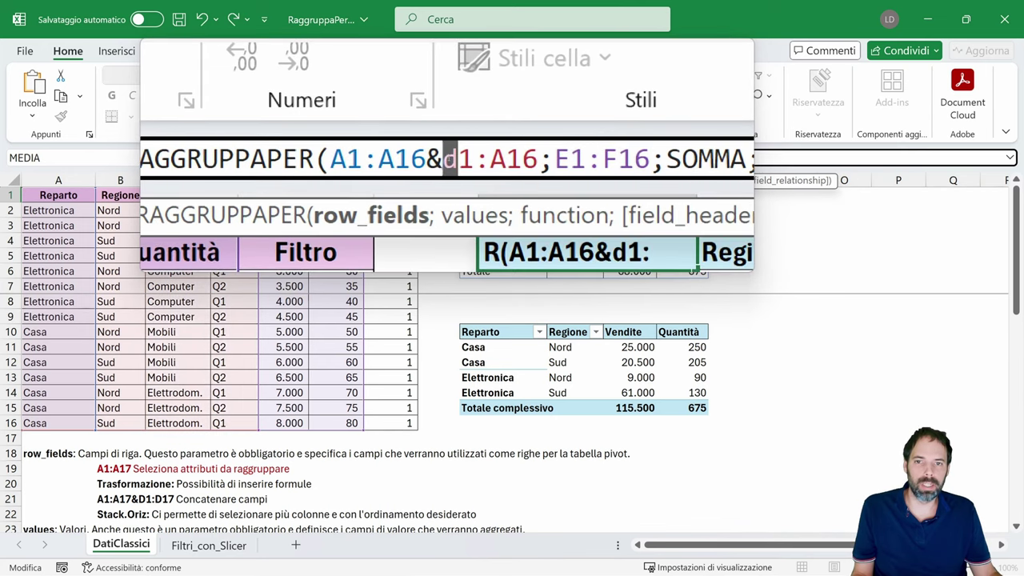
text(D1:D)
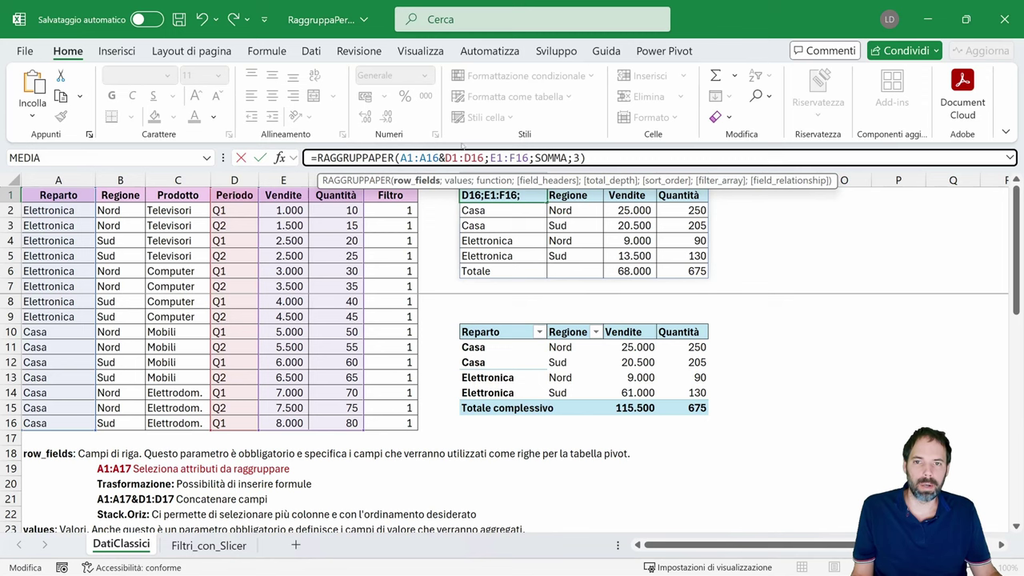
click(465, 158)
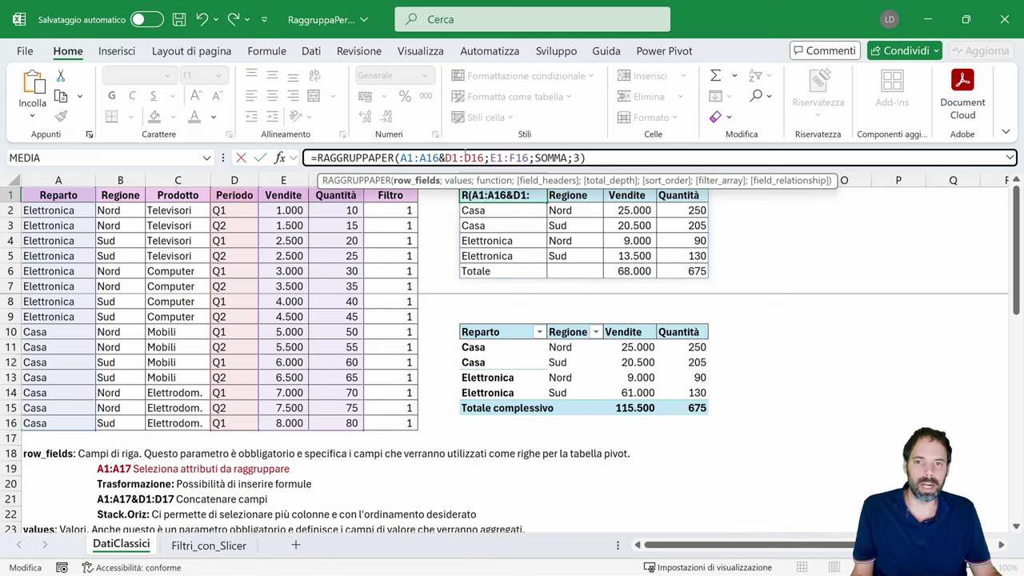
text(" ")
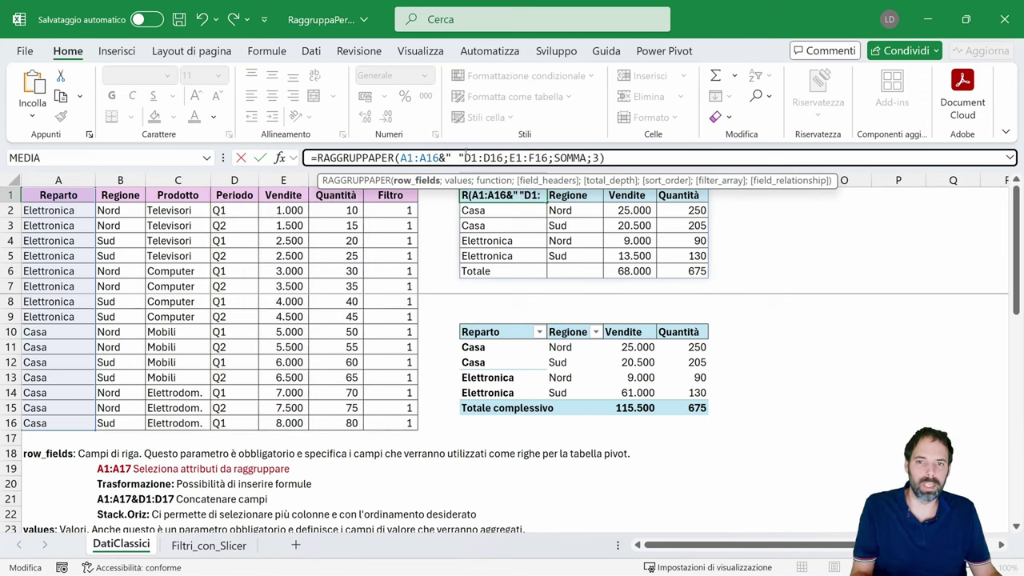
text(%)
key(BackSpace)
text(&)
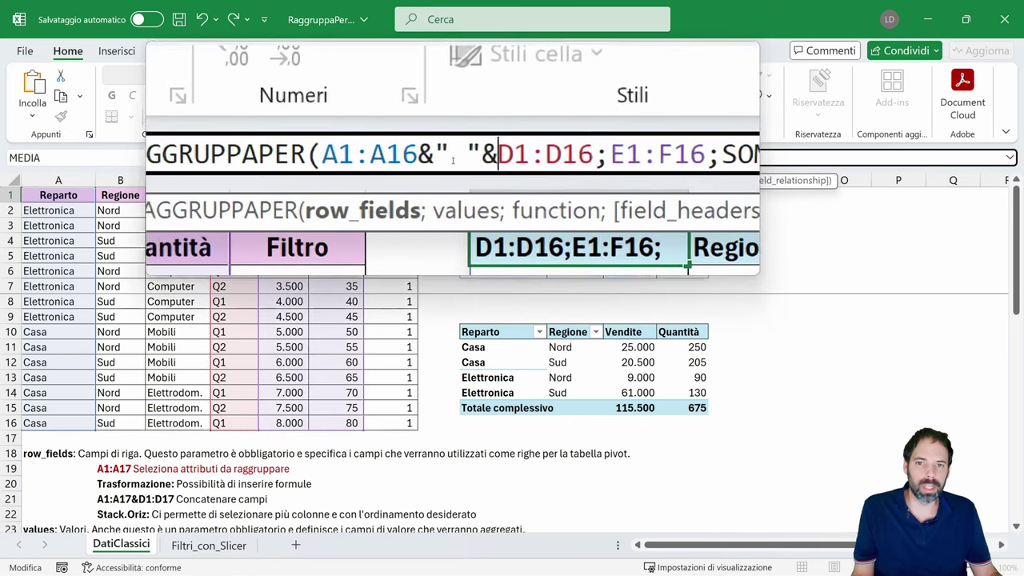
drag(372, 158, 263, 158)
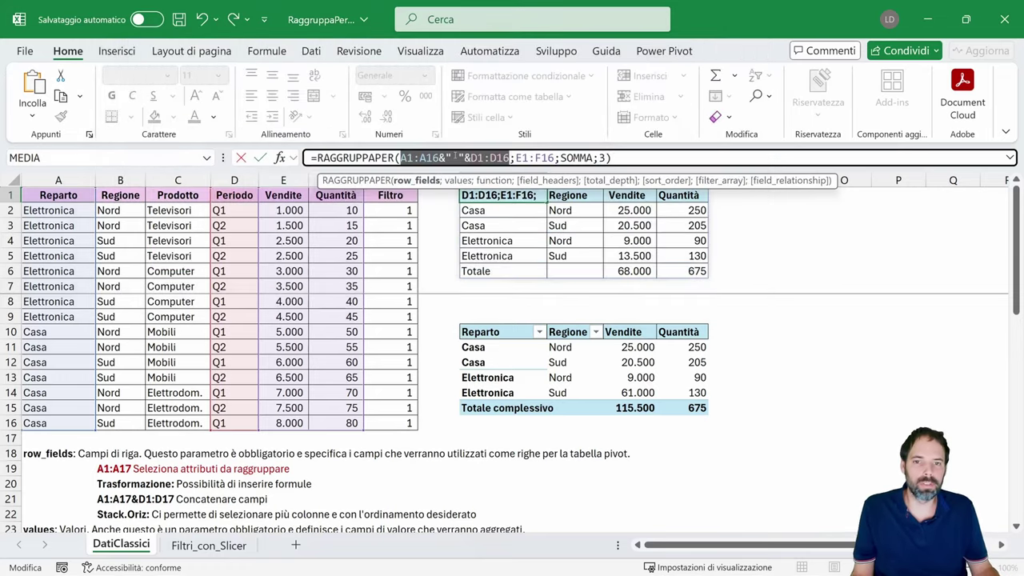
key(Return)
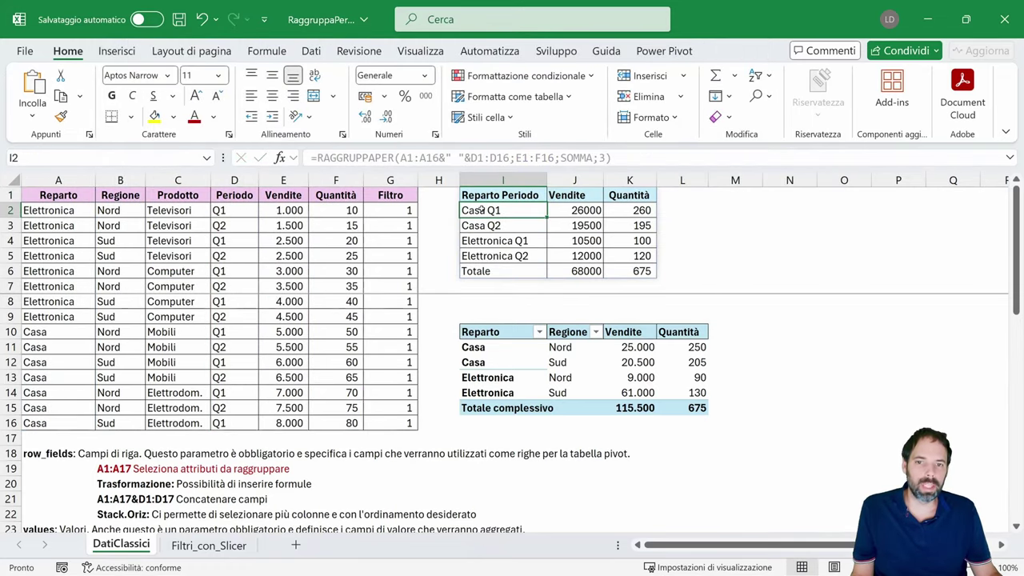
- Inspect the Casa Q2 and Elettronica Q1 result rows and the pivot's Reparto header
click(497, 226)
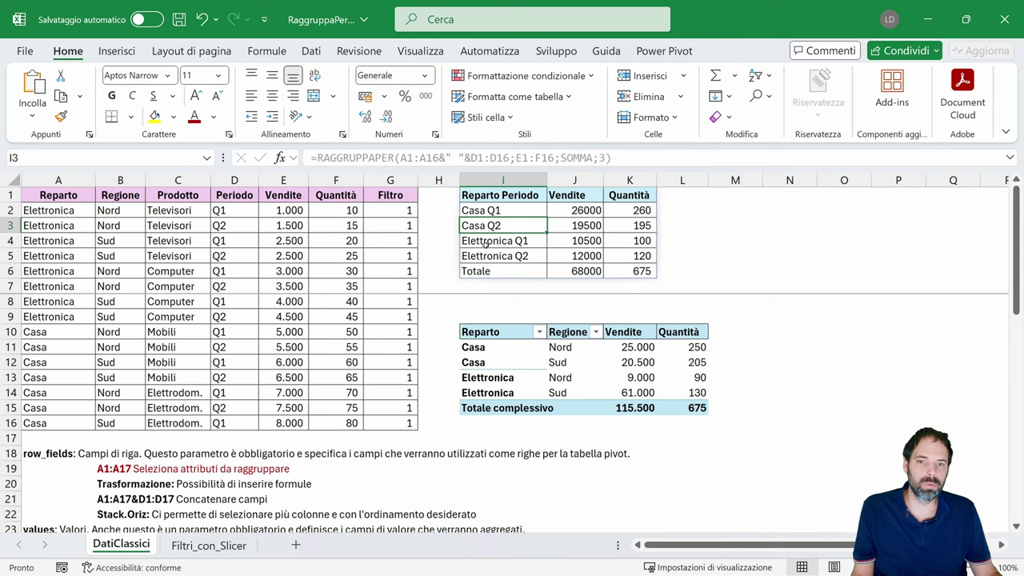
click(485, 243)
click(497, 195)
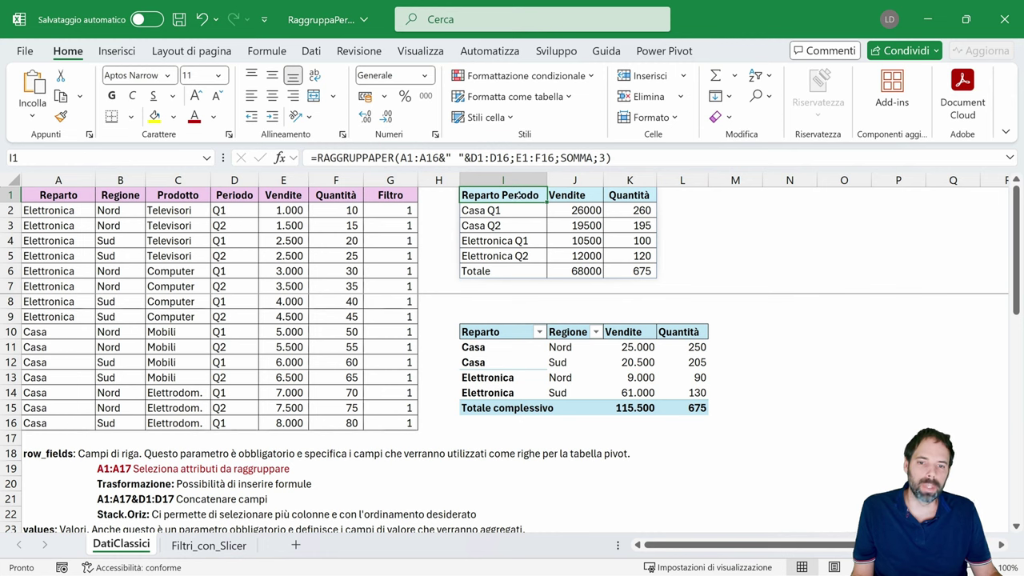
click(501, 332)
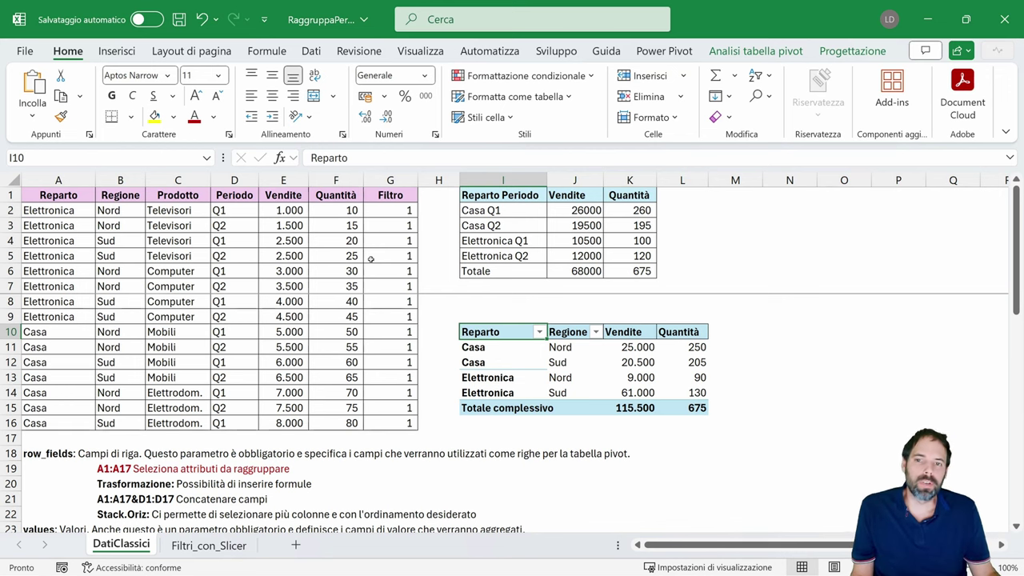
click(494, 210)
- Remove the &" "&D1:D16 part so I1 groups by Reparto alone: Casa 45500, Elettronica 22500
click(484, 195)
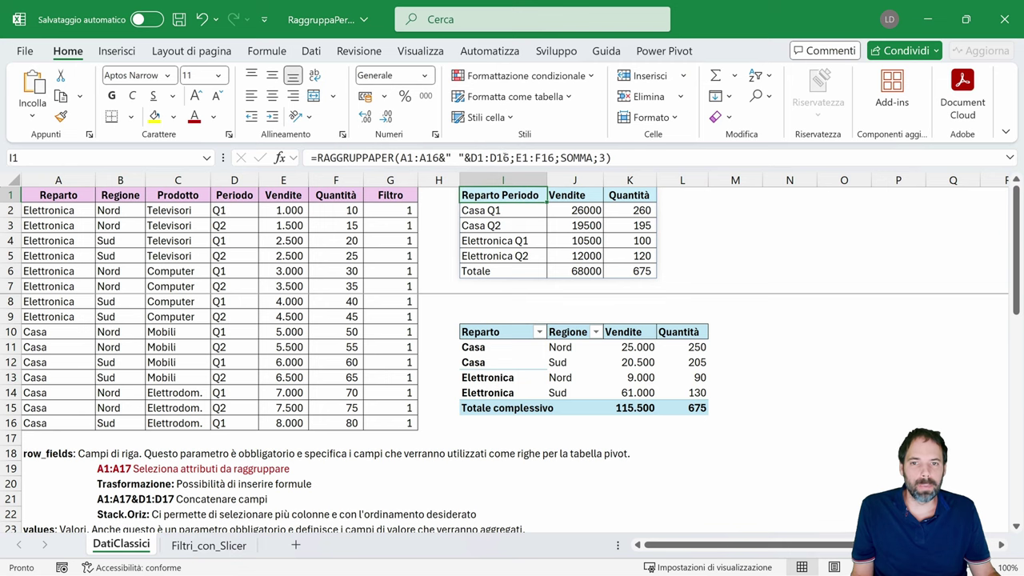
click(505, 158)
key(BackSpace)
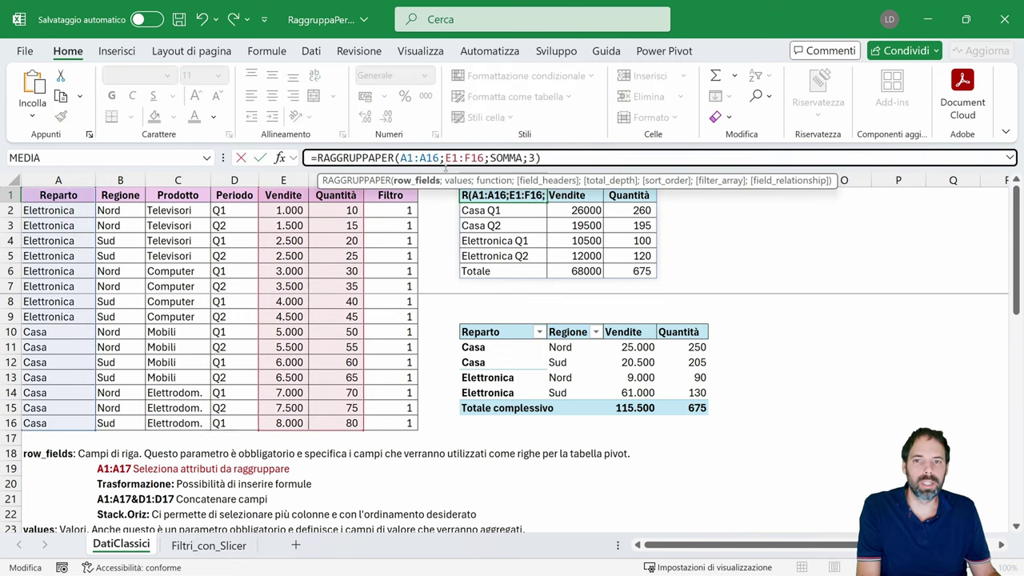
key(Return)
click(496, 195)
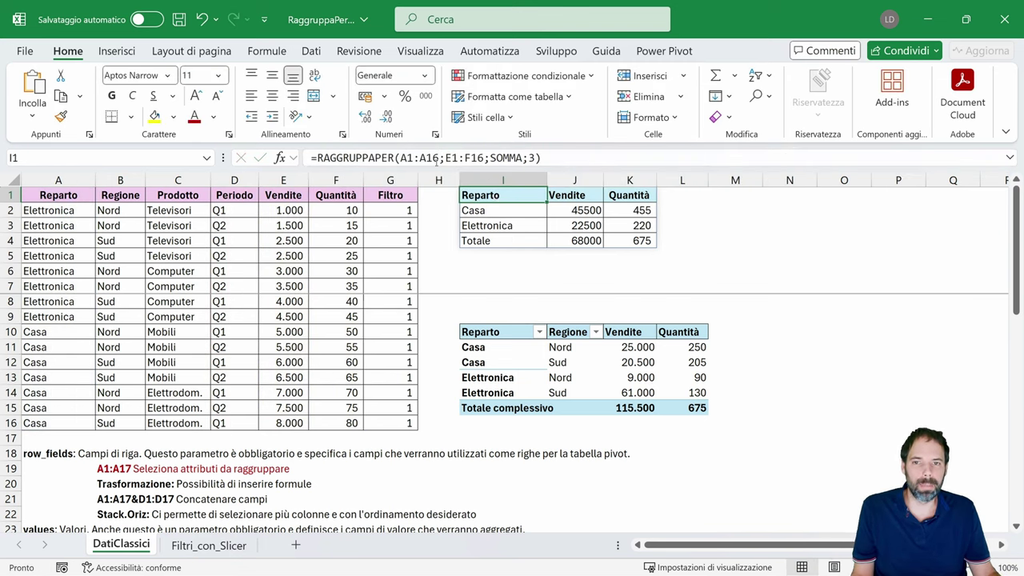
click(435, 157)
key(Escape)
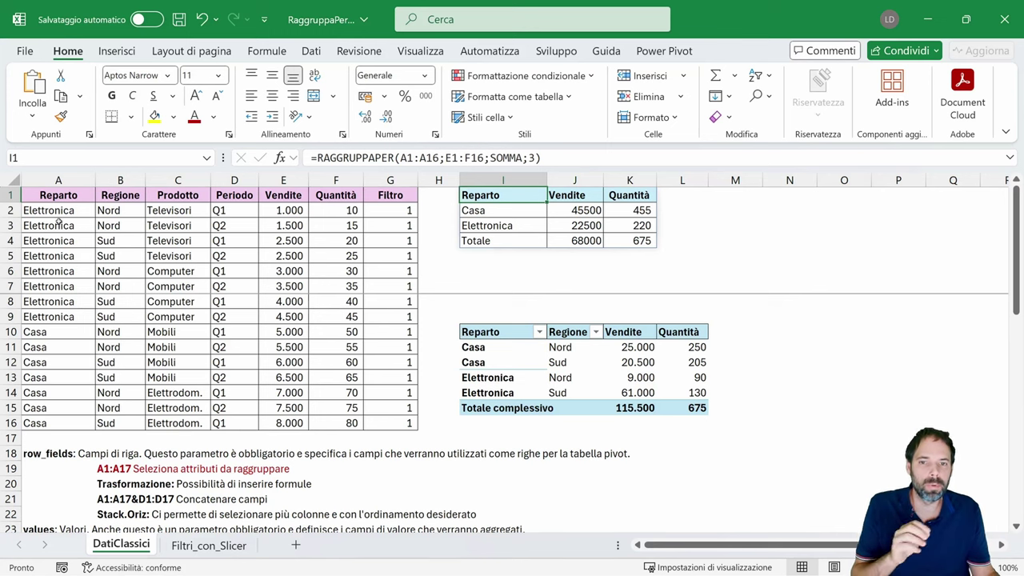
- Wrap the row field as SINISTRA(A1:A16;3) so the labels become Rep, Cas and Ele
double_click(502, 196)
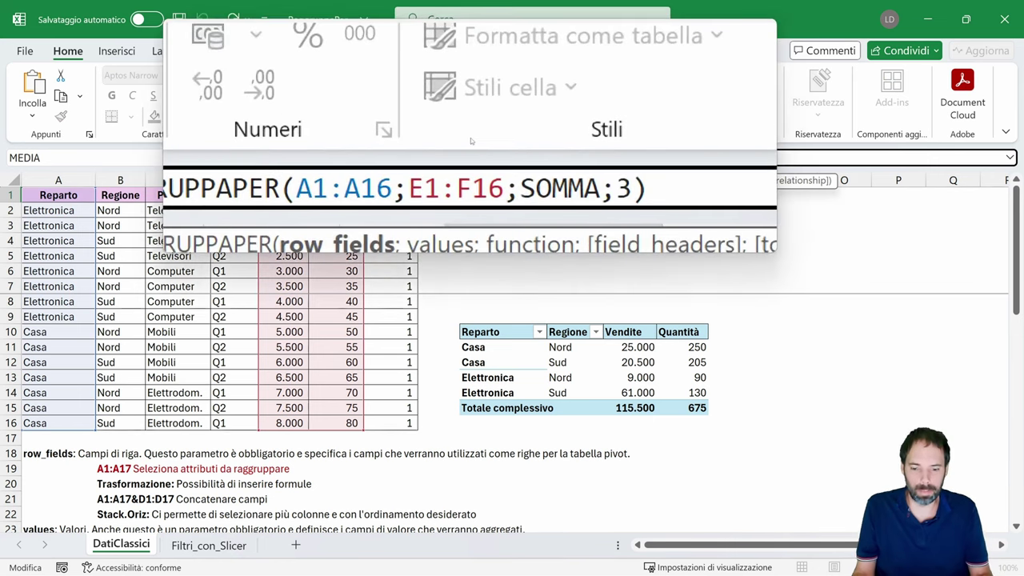
text(SINI)
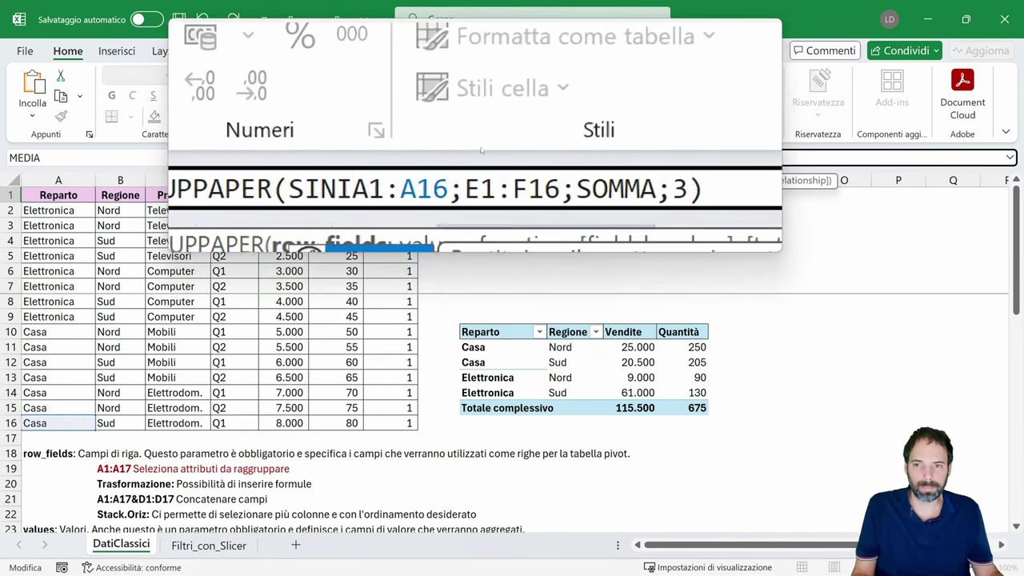
text(STRA()
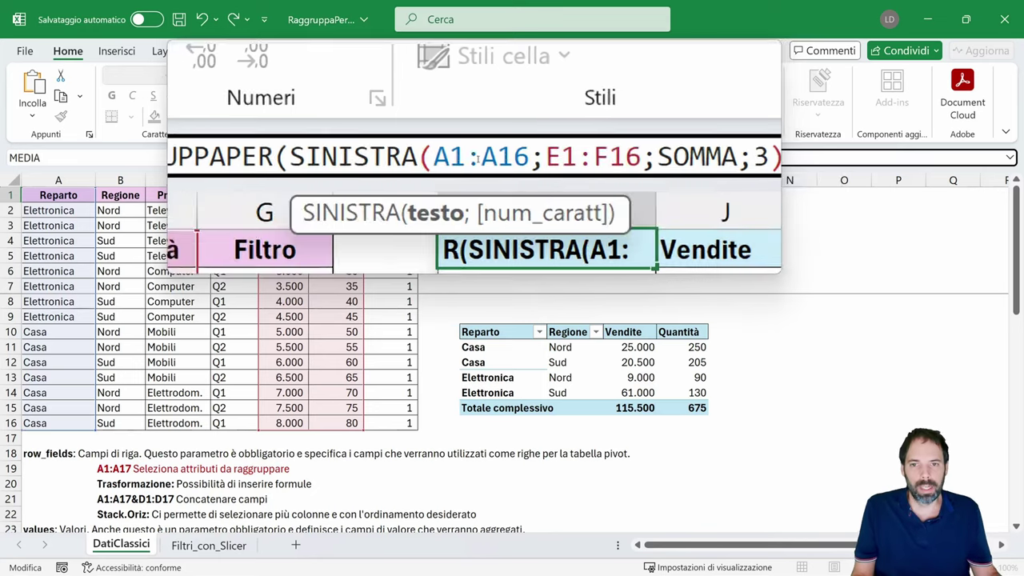
click(497, 156)
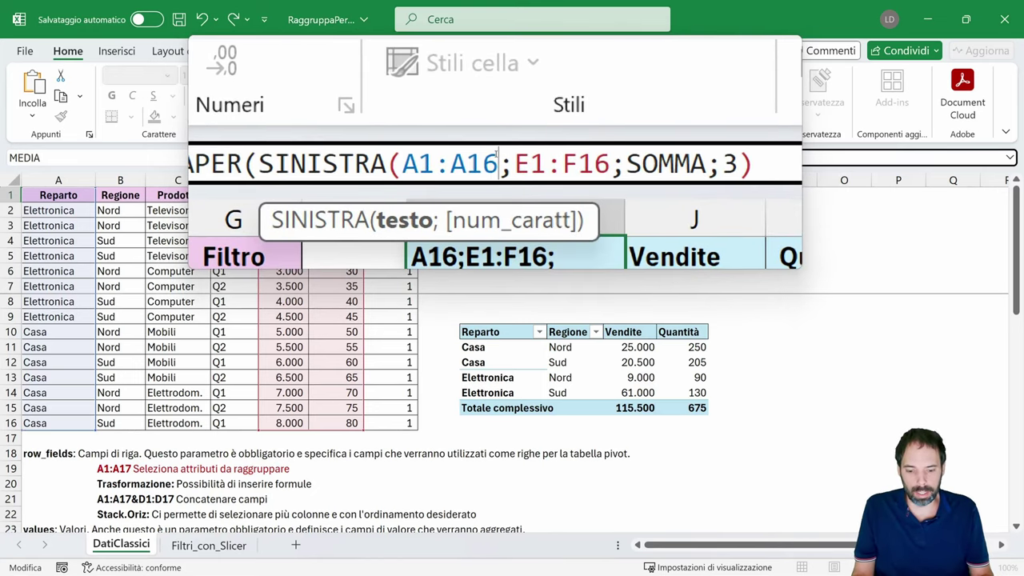
text(;D))
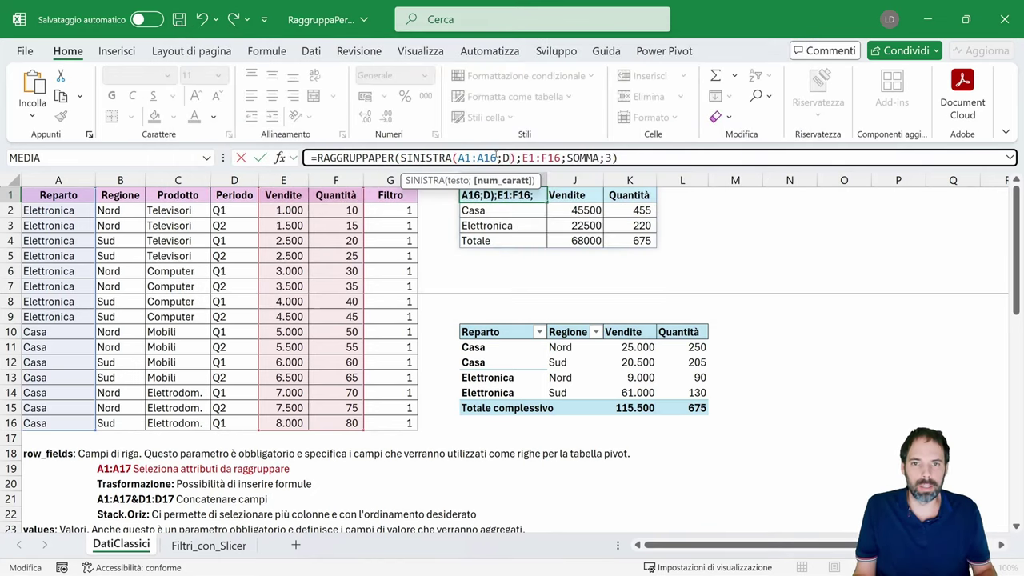
key(BackSpace)
text(3)
key(Return)
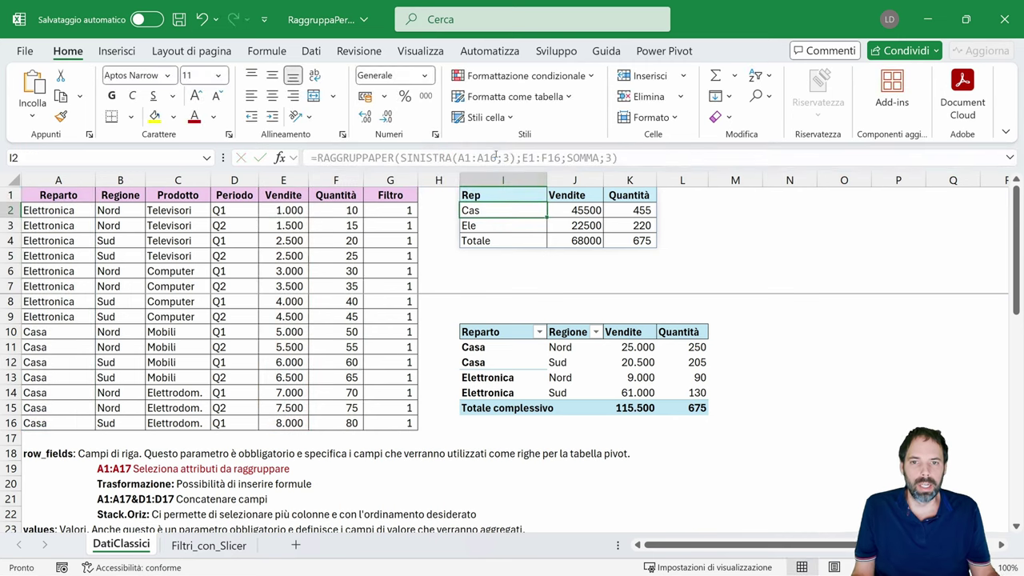
click(490, 193)
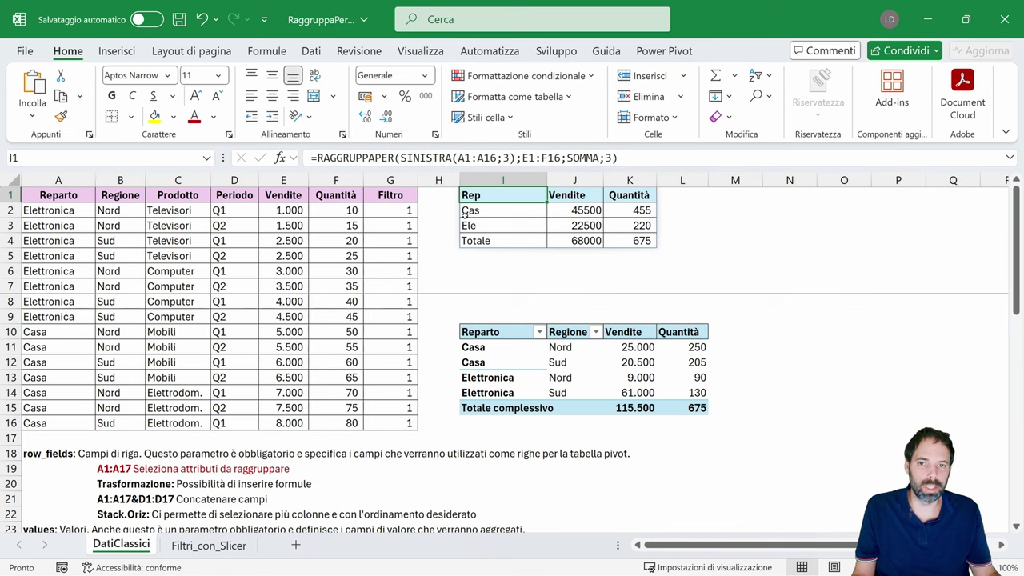
drag(491, 195, 486, 220)
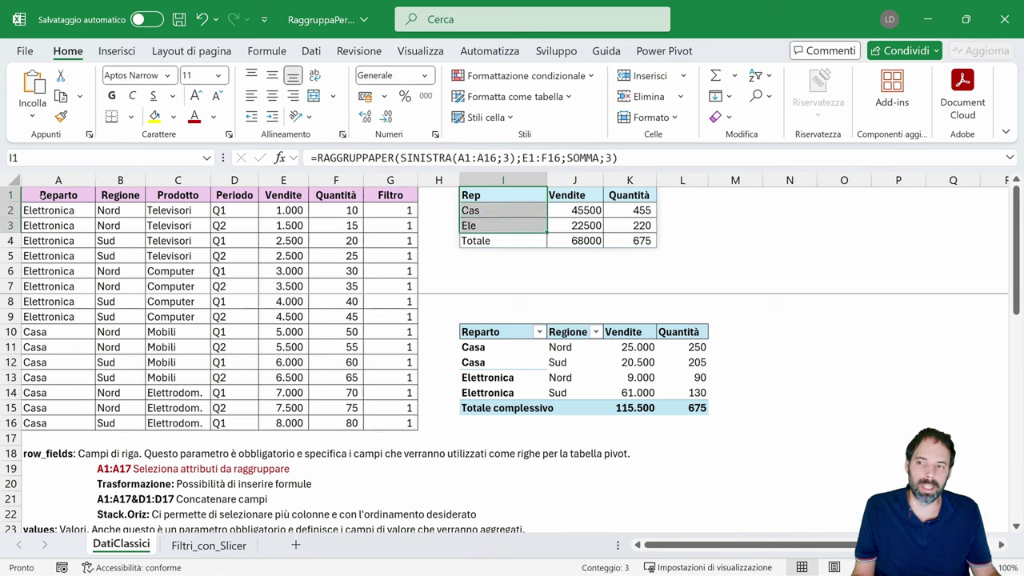
- Try renaming the pivot's Casa item to Cas, then undo to restore full Reparto names in I1
click(513, 350)
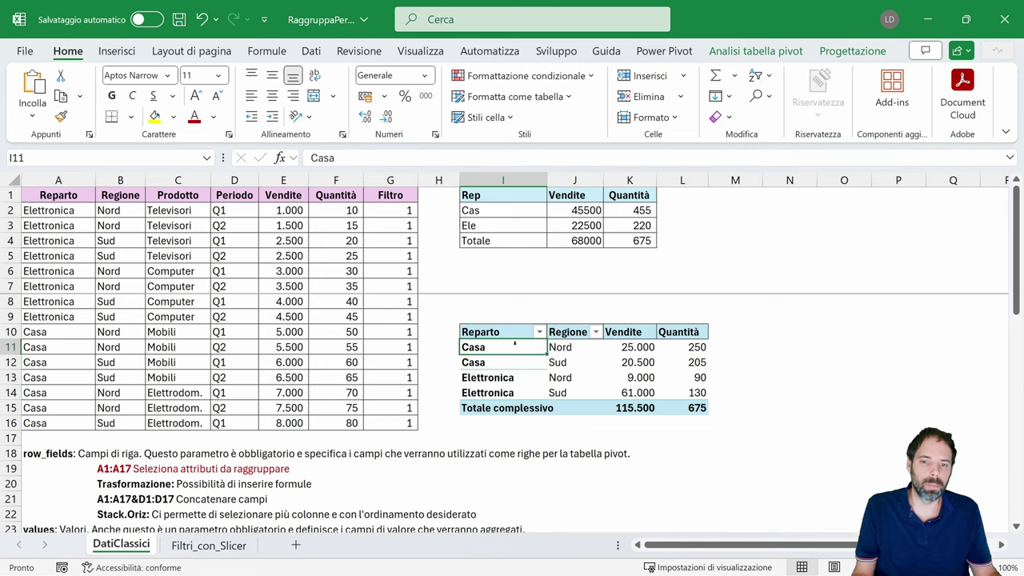
text(cA)
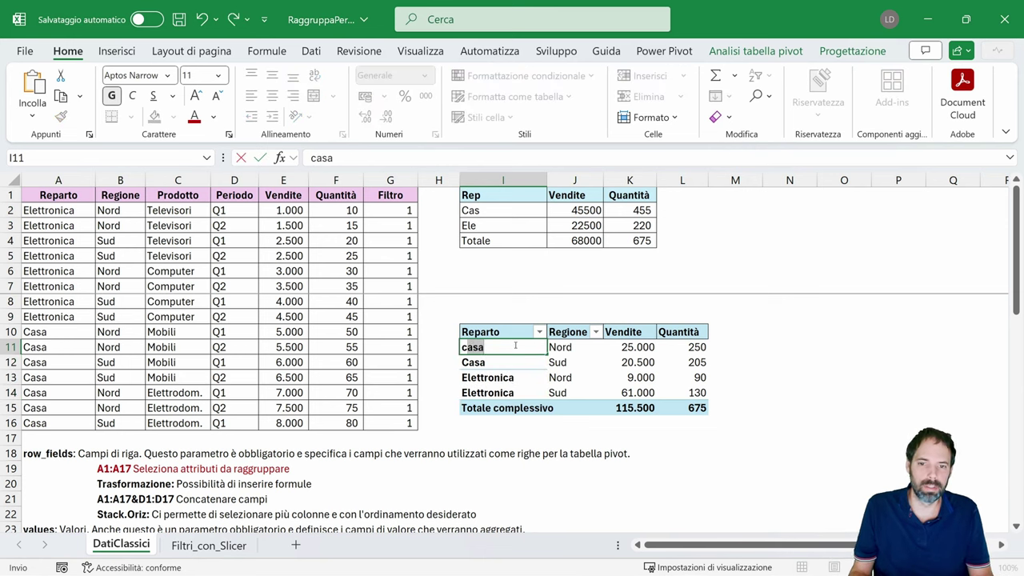
key(BackSpace)
text(C)
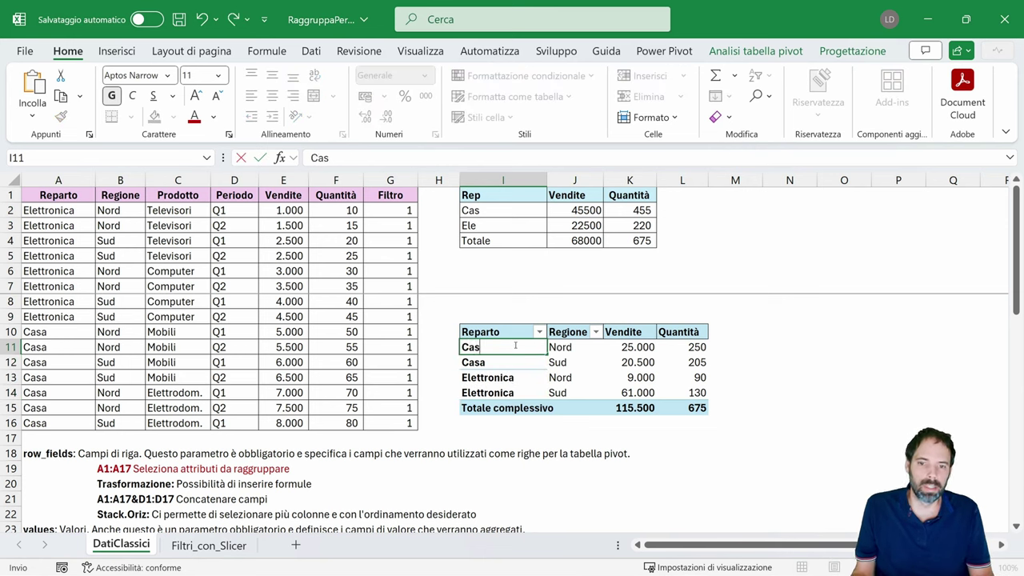
key(Return)
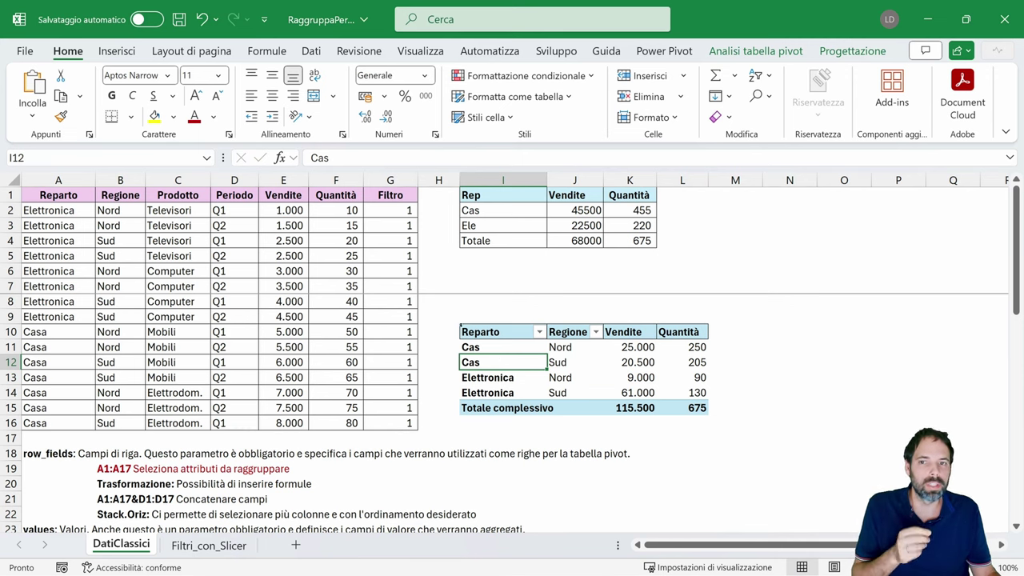
key(ctrl+z)
key(ctrl+z)
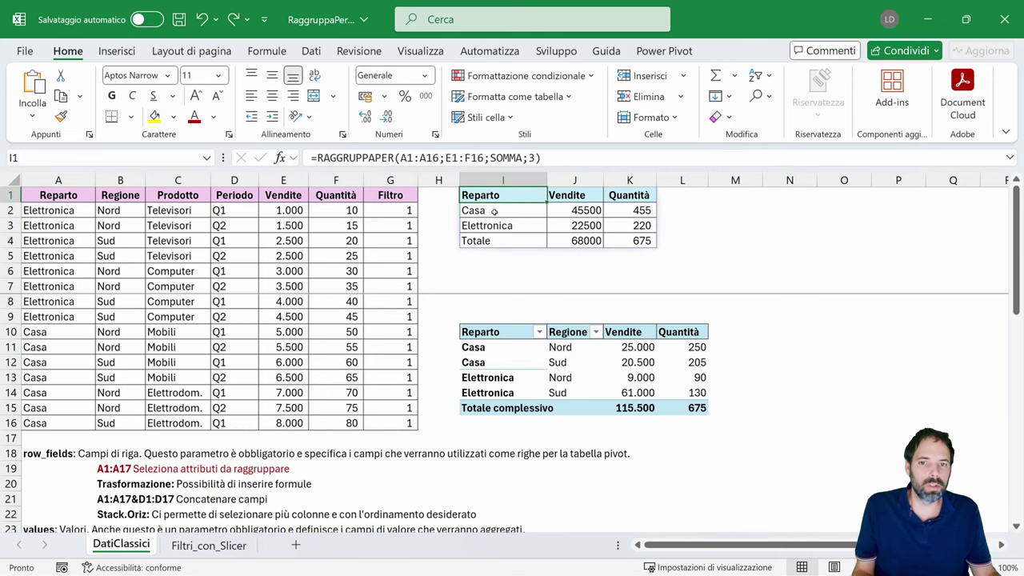
click(494, 210)
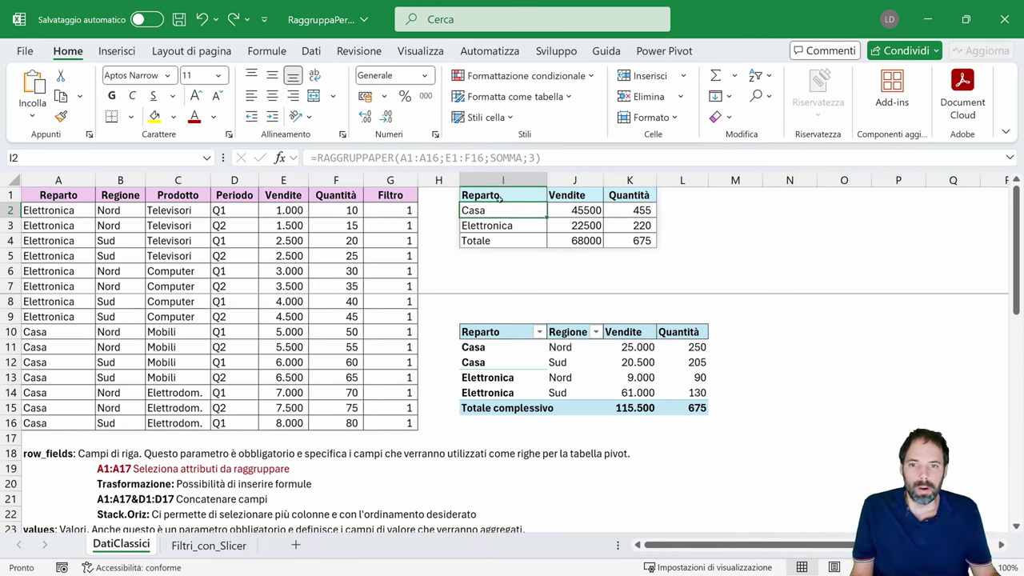
click(497, 196)
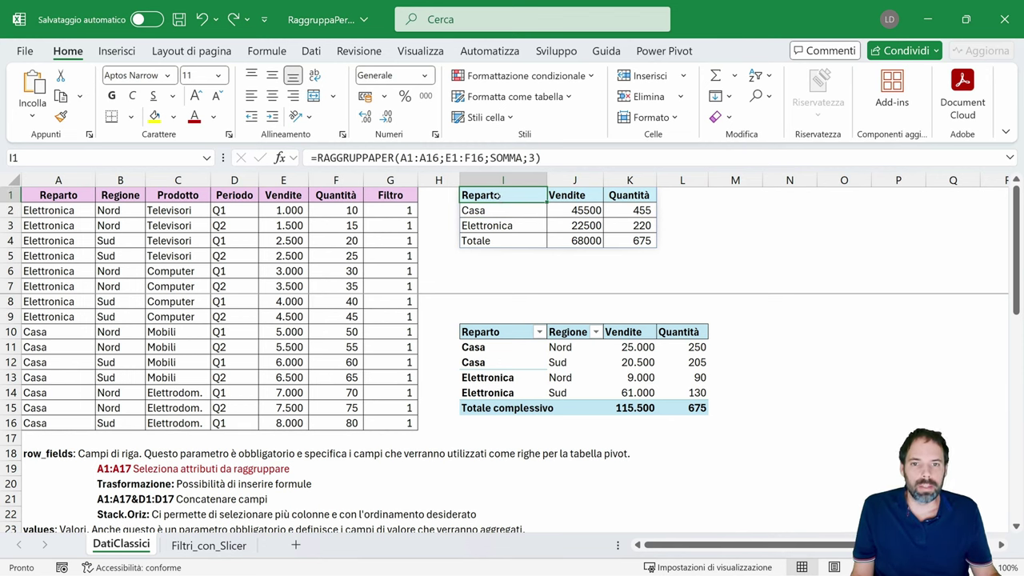
- Change the row range to A1:C16 so I1 groups by Reparto, Regione and Prodotto
click(422, 157)
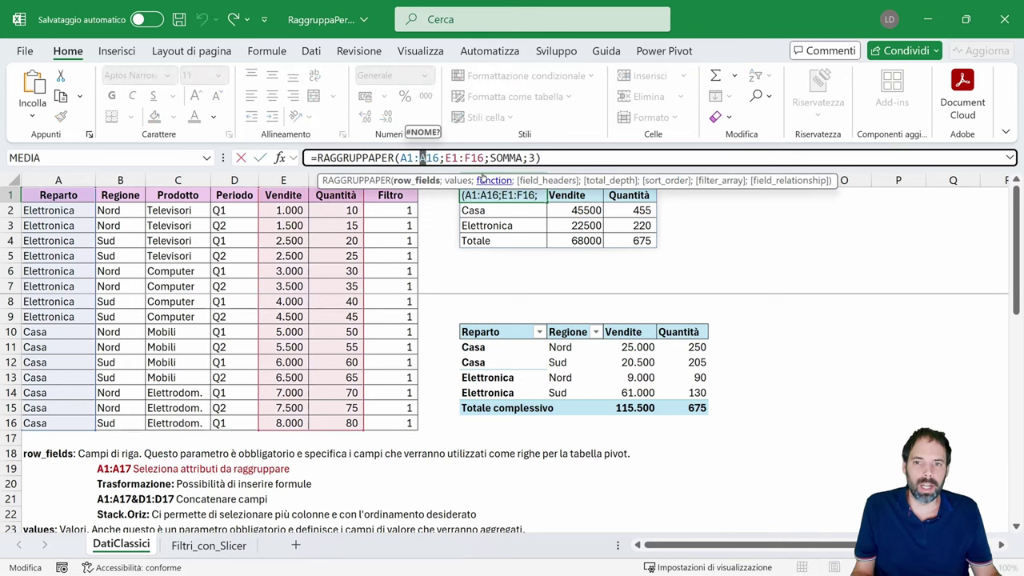
text(CX)
key(BackSpace)
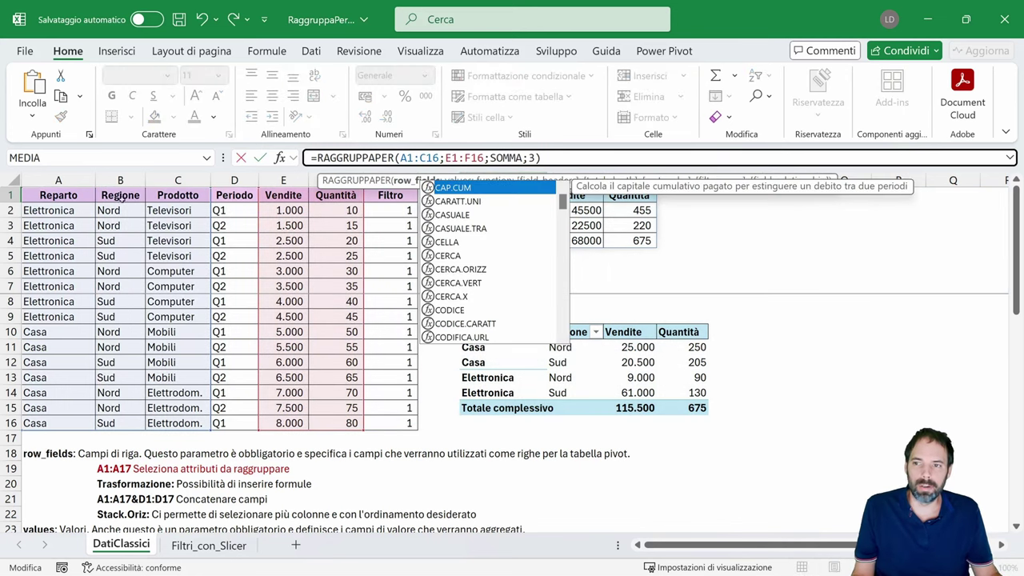
key(Escape)
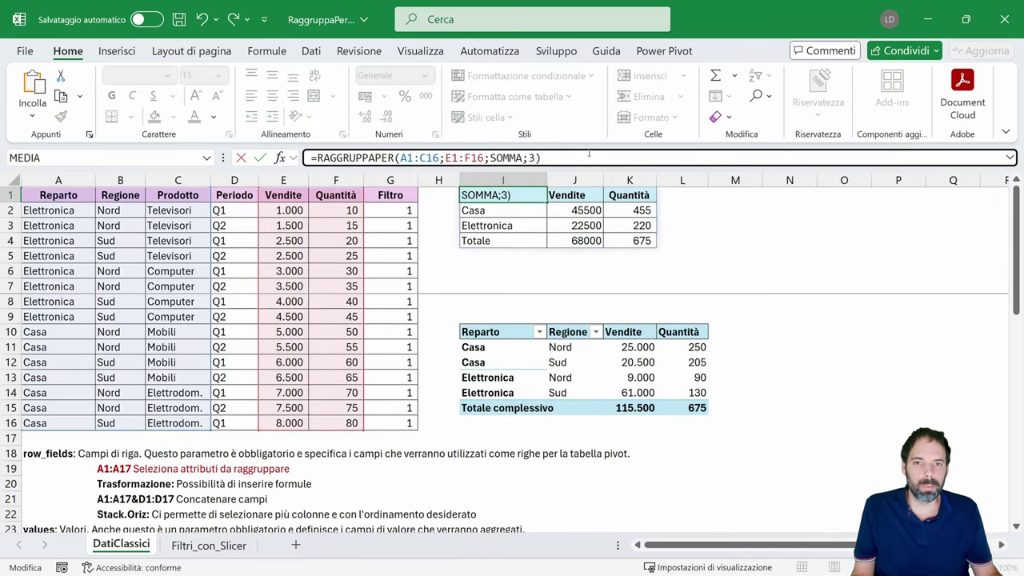
key(Return)
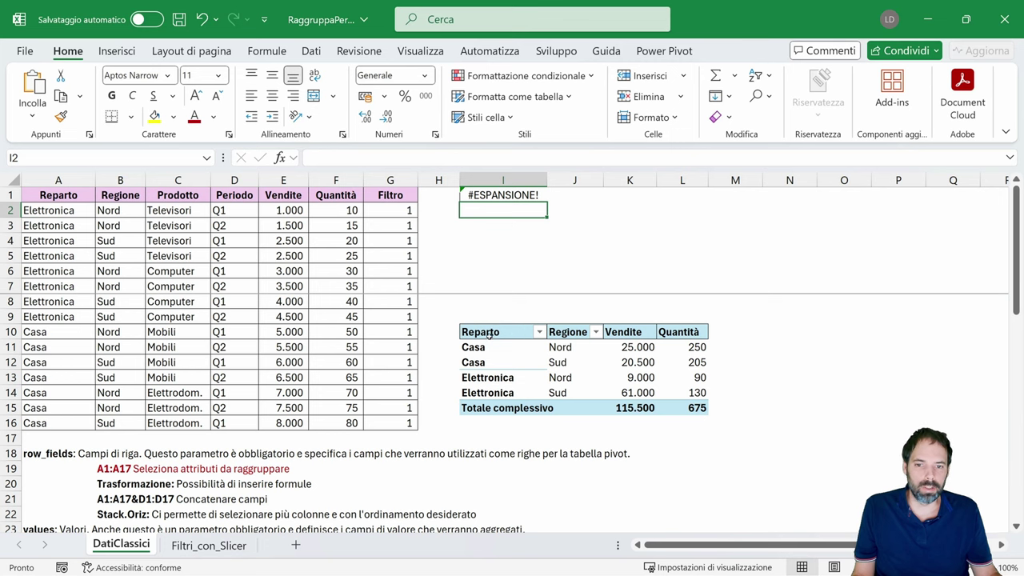
click(500, 196)
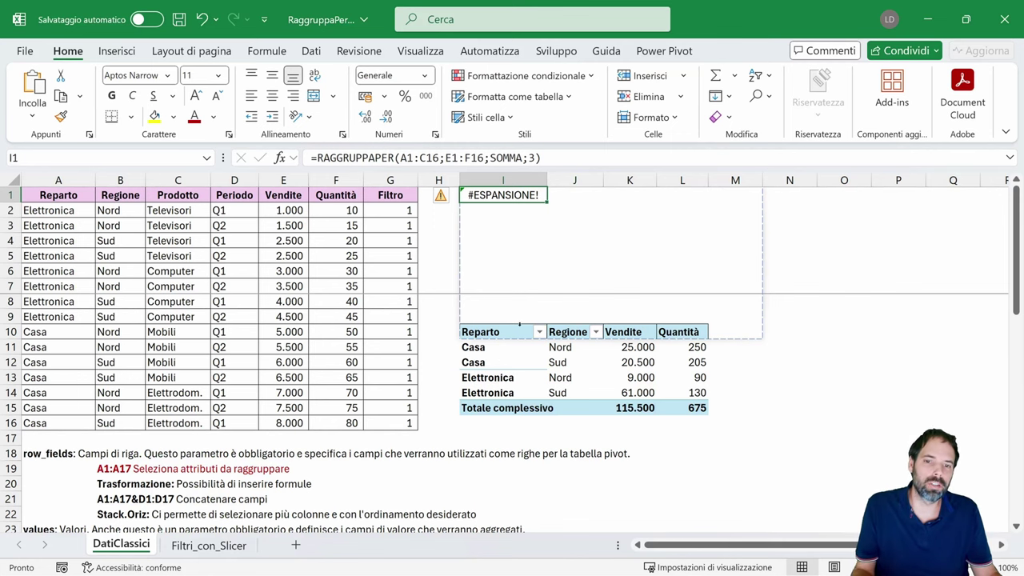
- Move the pivot table down to I11 so the eight-row grouping spills fully, then review I1's formula
click(504, 333)
key(ctrl+a)
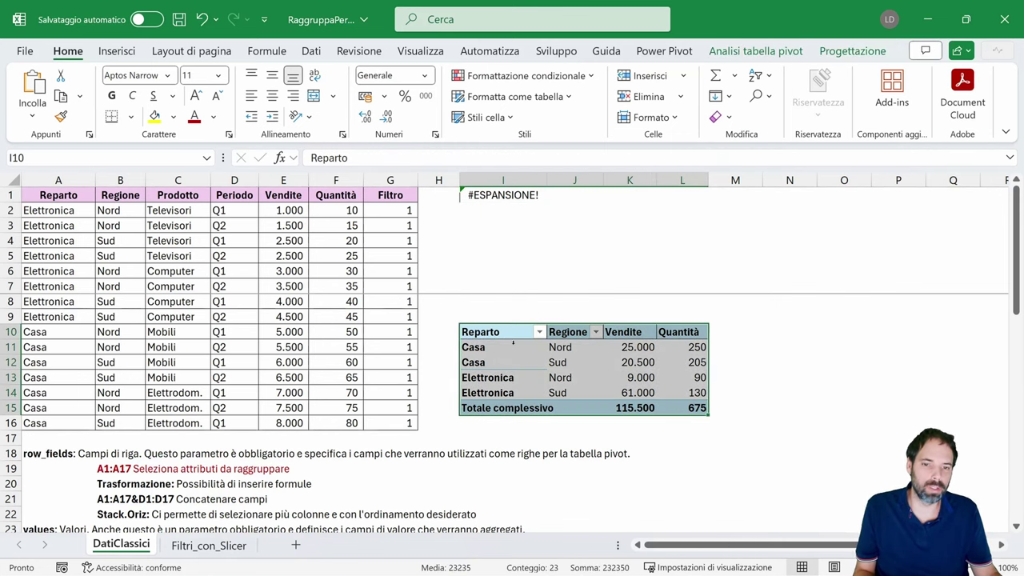
key(ctrl+c)
click(495, 347)
key(Return)
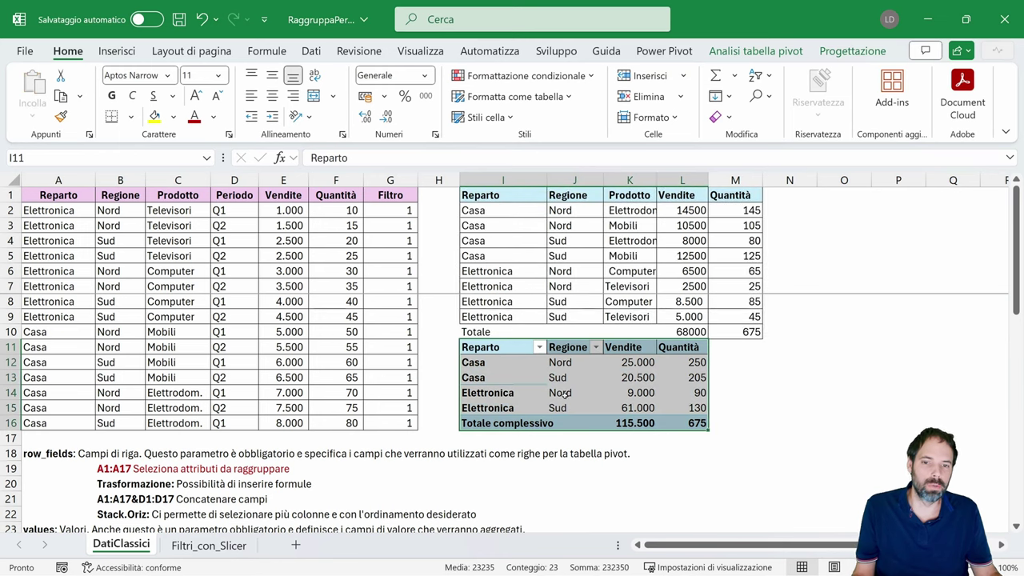
click(484, 195)
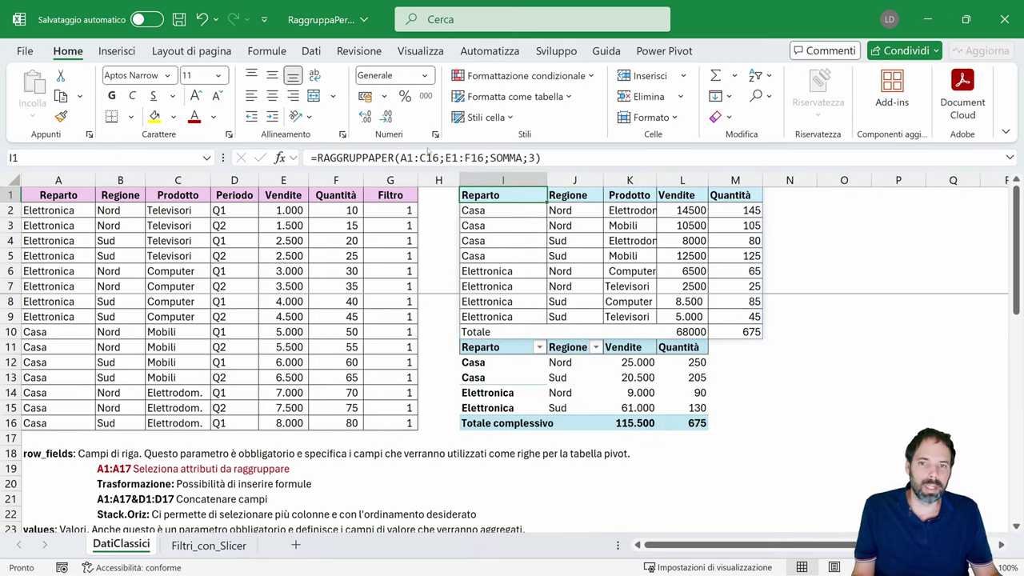
key(F2)
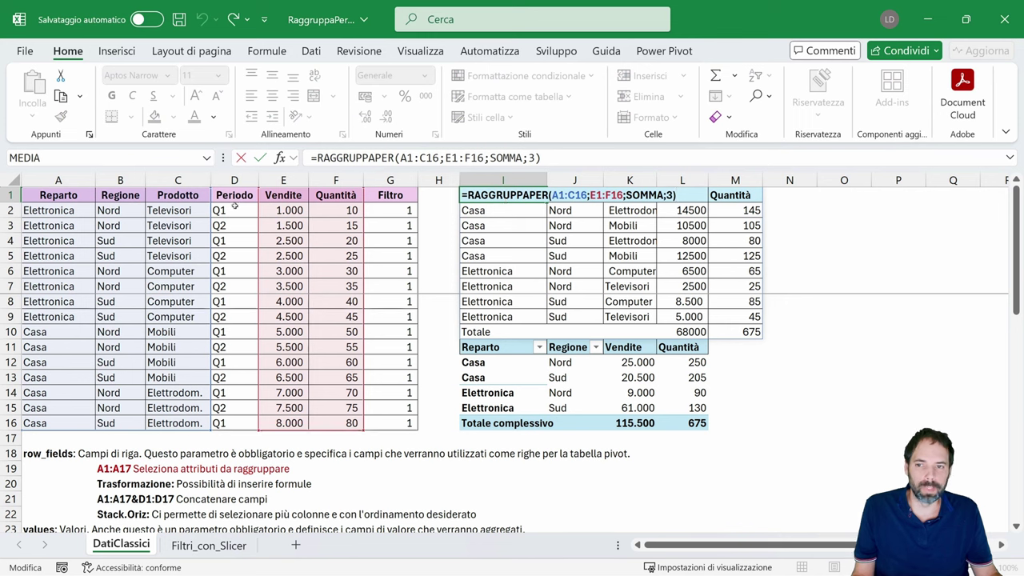
key(Escape)
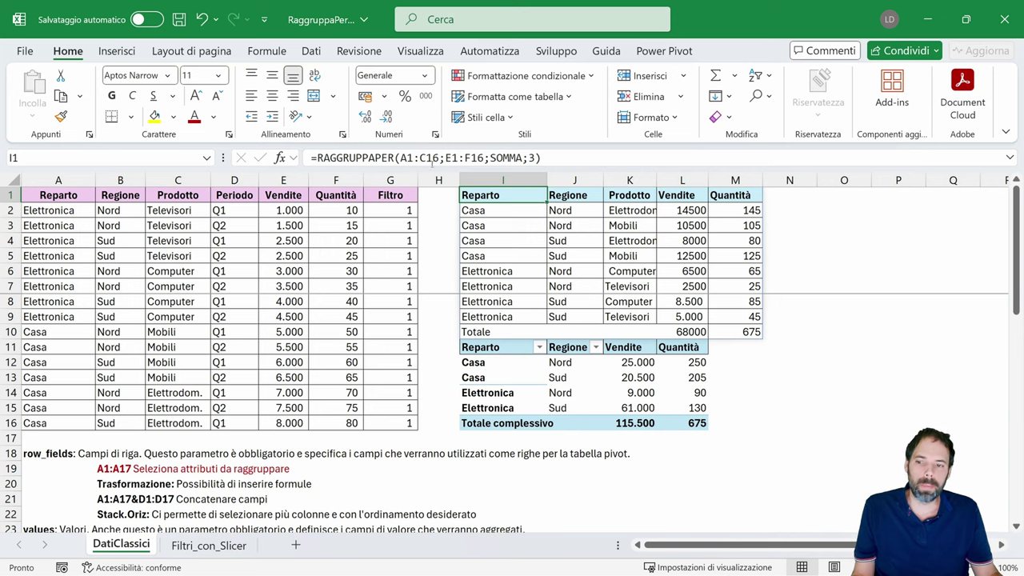
- Wrap the I1 formula's row fields in STACK.ORIZ, starting with A1:A16
click(403, 158)
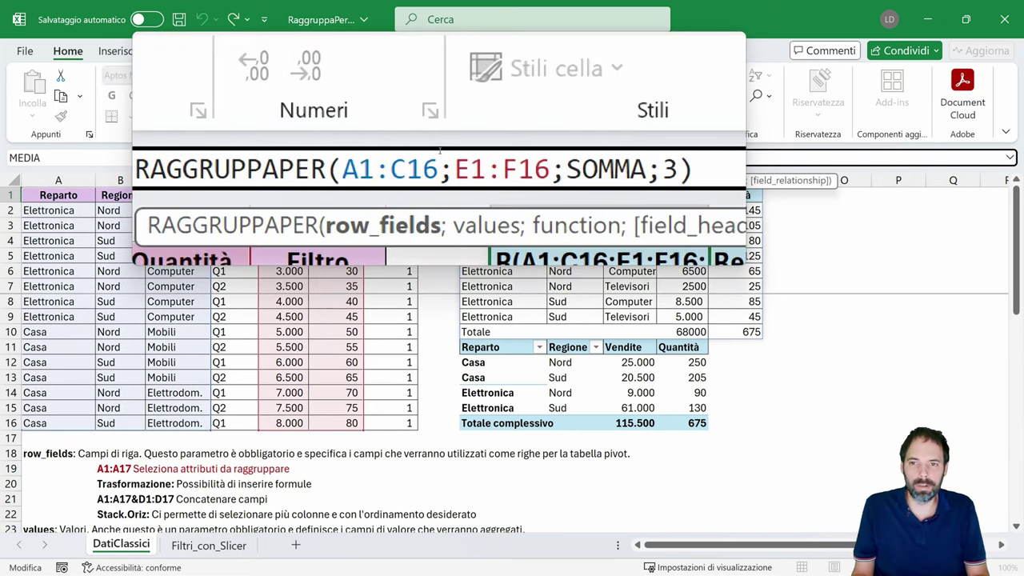
text(Stac)
key(Tab)
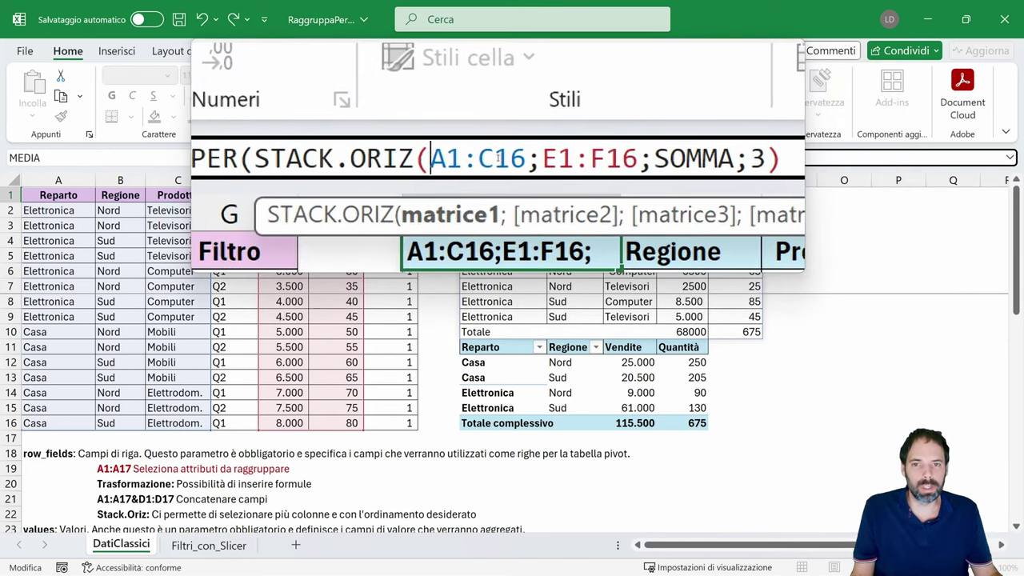
text(A)
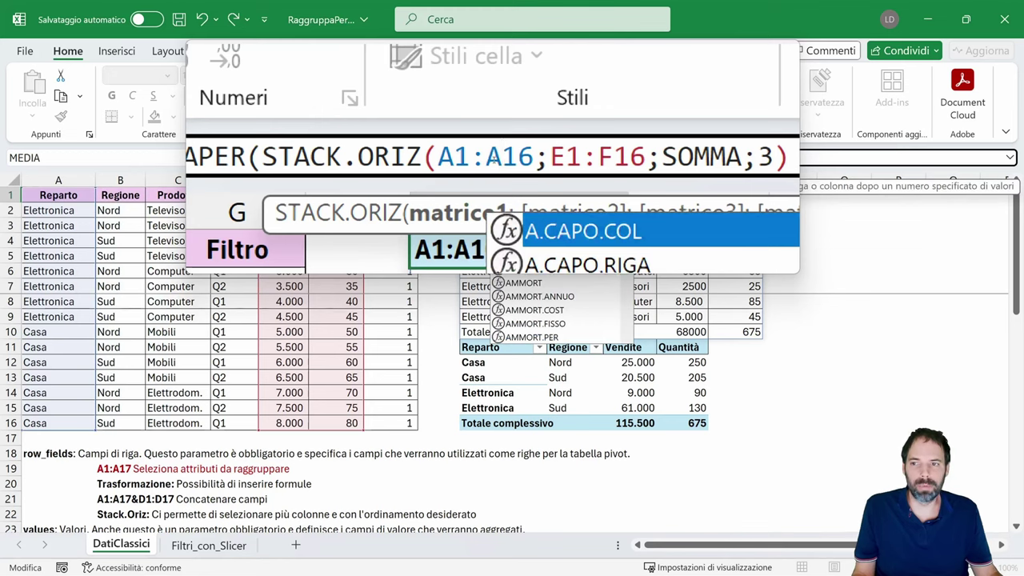
key(Right)
key(Right)
key(Right)
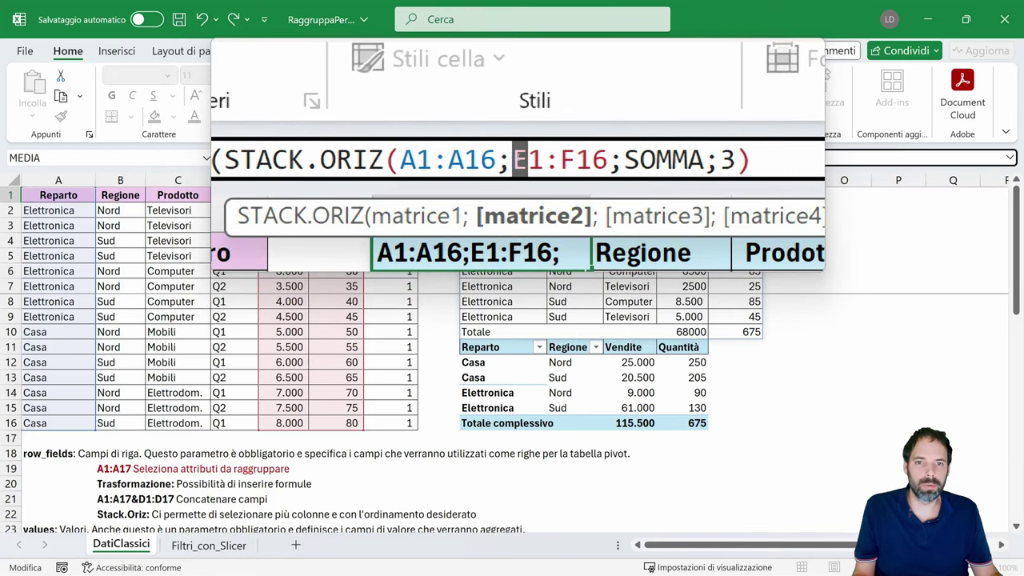
- Add D1:D16 as the second STACK.ORIZ range, giving STACK.ORIZ(A1:A16;D1:D16), and confirm
double_click(504, 160)
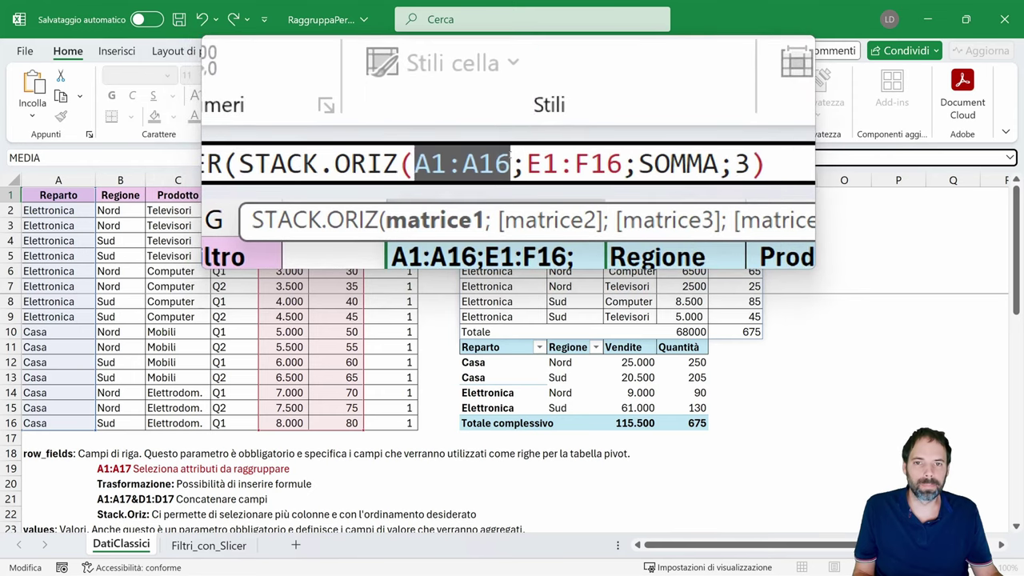
key(ctrl+c)
click(510, 160)
text(;)
key(ctrl+v)
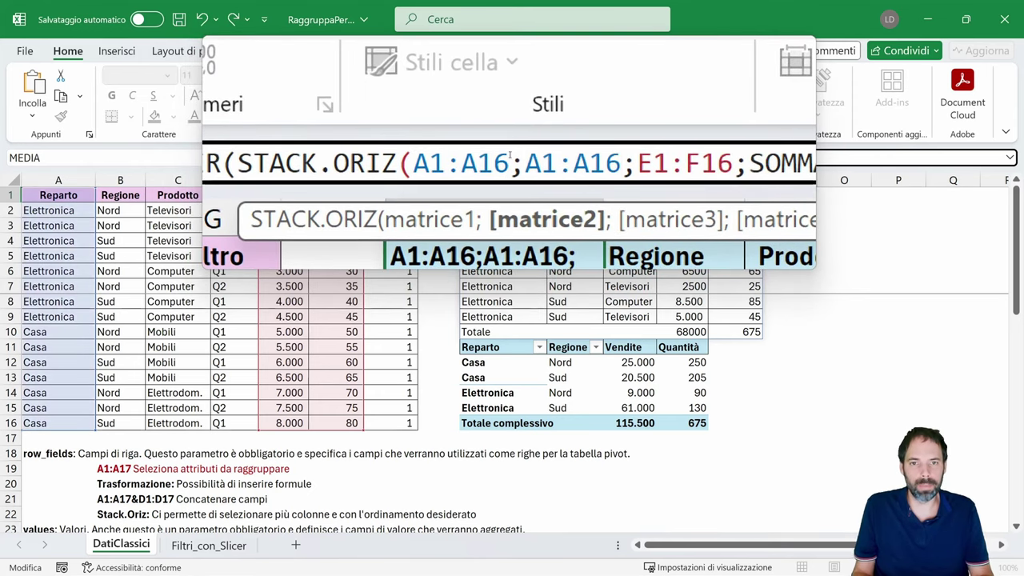
text())
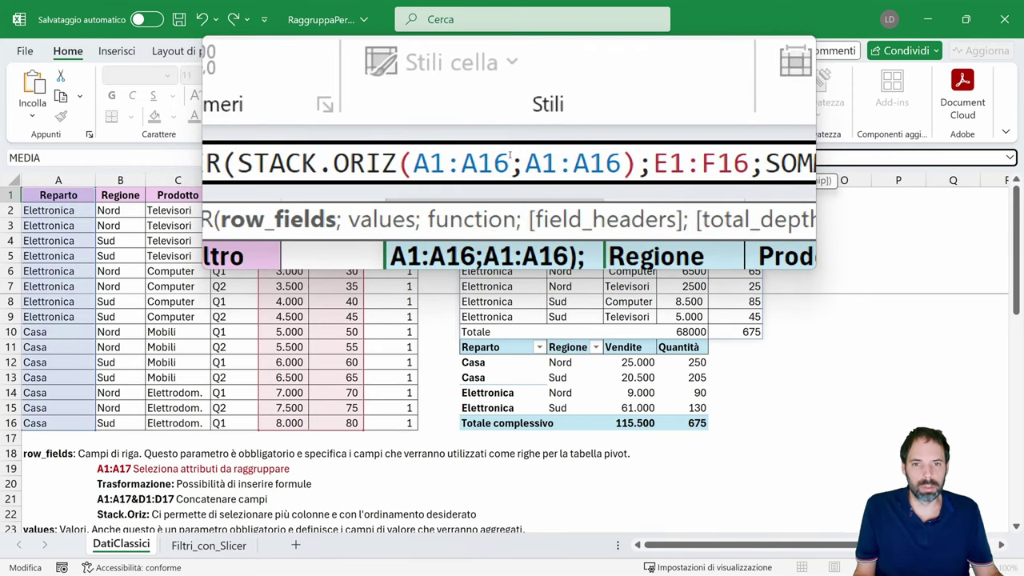
drag(524, 163, 540, 158)
text(D1:D)
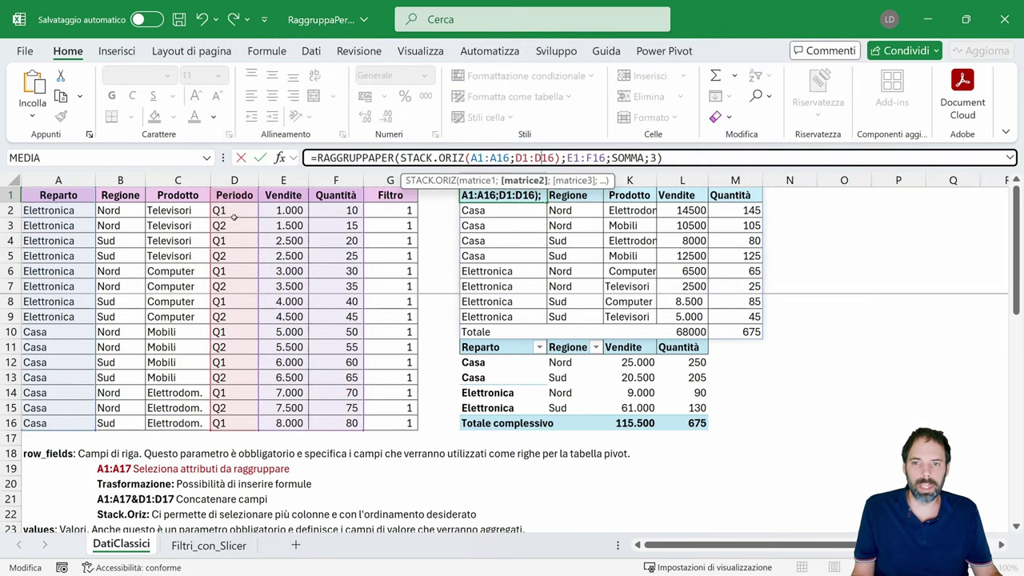
key(Return)
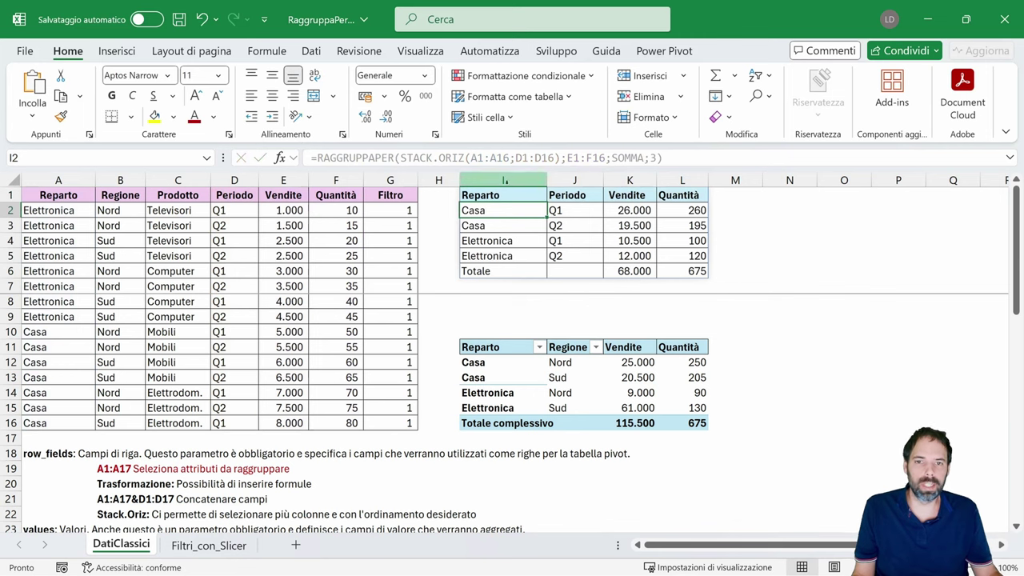
- Remove the D1:D16 range and closing bracket from I1's STACK.ORIZ row fields
click(492, 200)
click(555, 197)
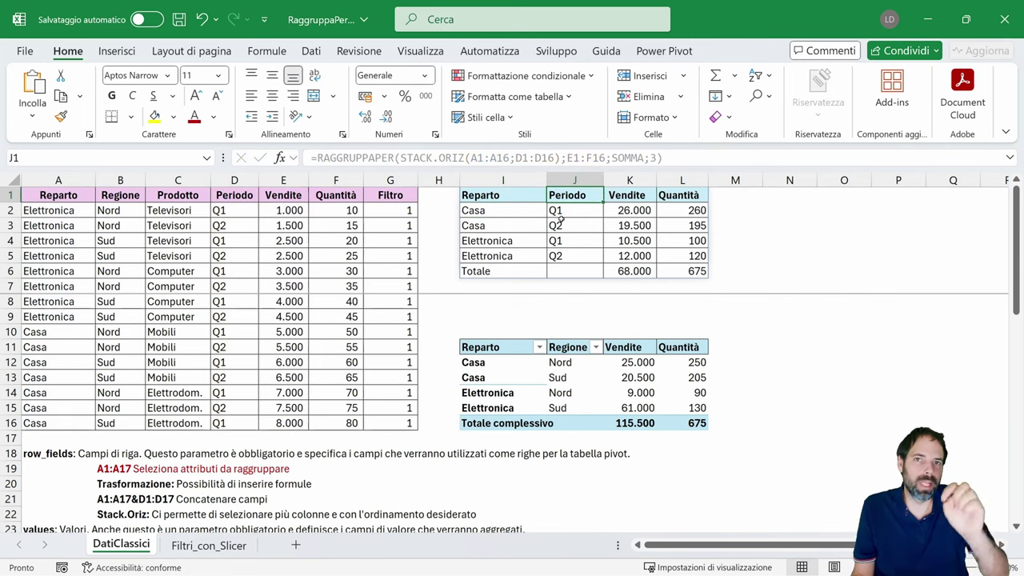
click(489, 197)
click(557, 158)
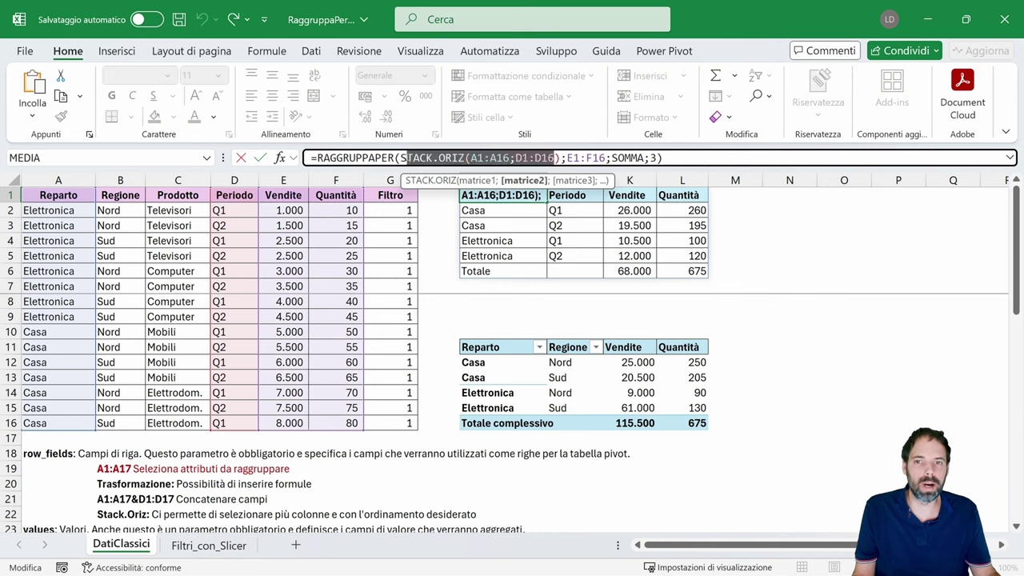
key(shift+Right)
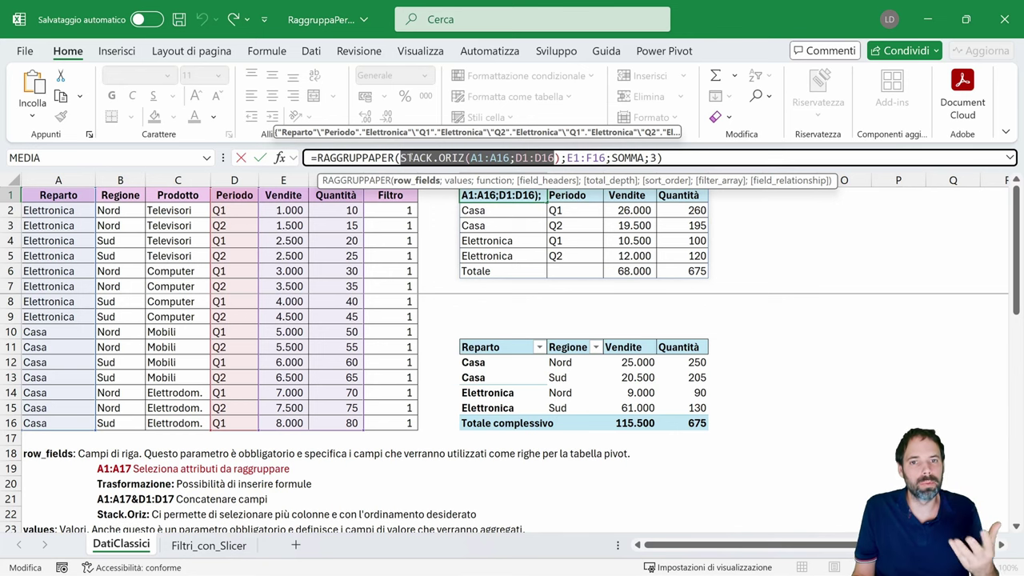
key(Right)
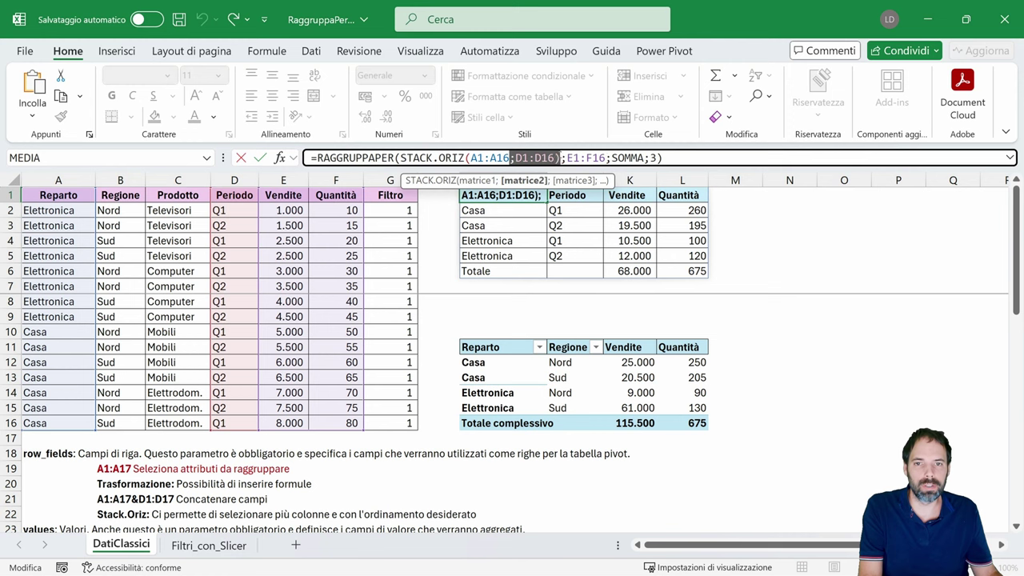
key(Delete)
- Delete the STACK.ORIZ wrapper so the row fields read A1:B16
key(ctrl+shift+Left)
key(Delete)
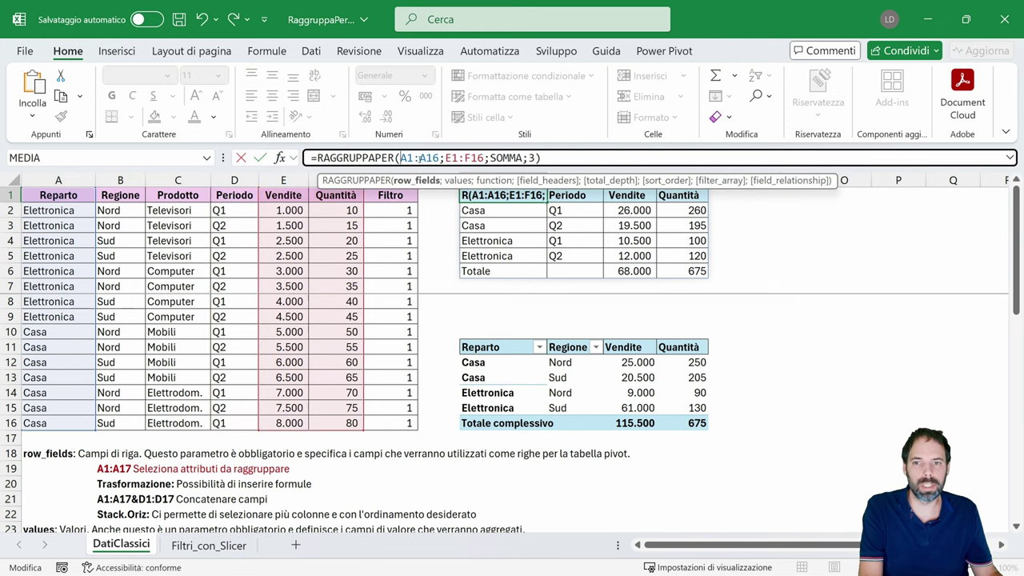
text(B)
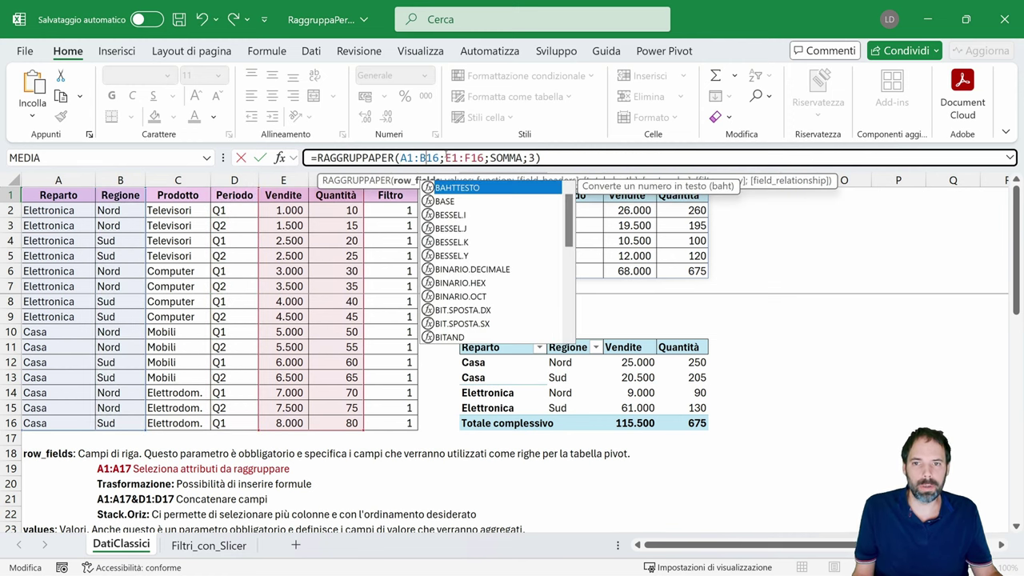
key(Return)
key(Up)
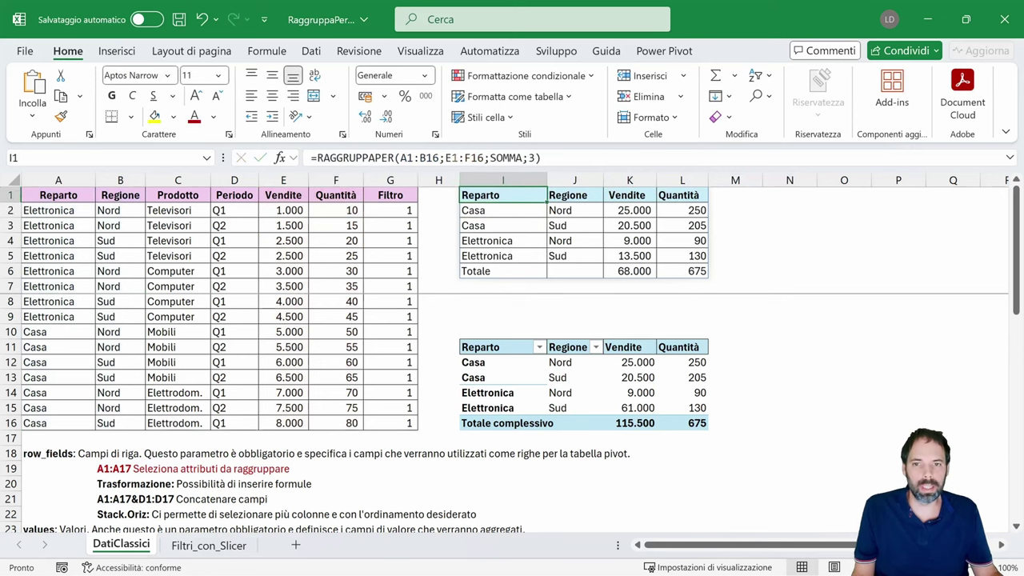
key(F2)
- Narrow the values range to E1:E16 and multiply it by a pasted copy of E1:E16
drag(445, 157, 486, 158)
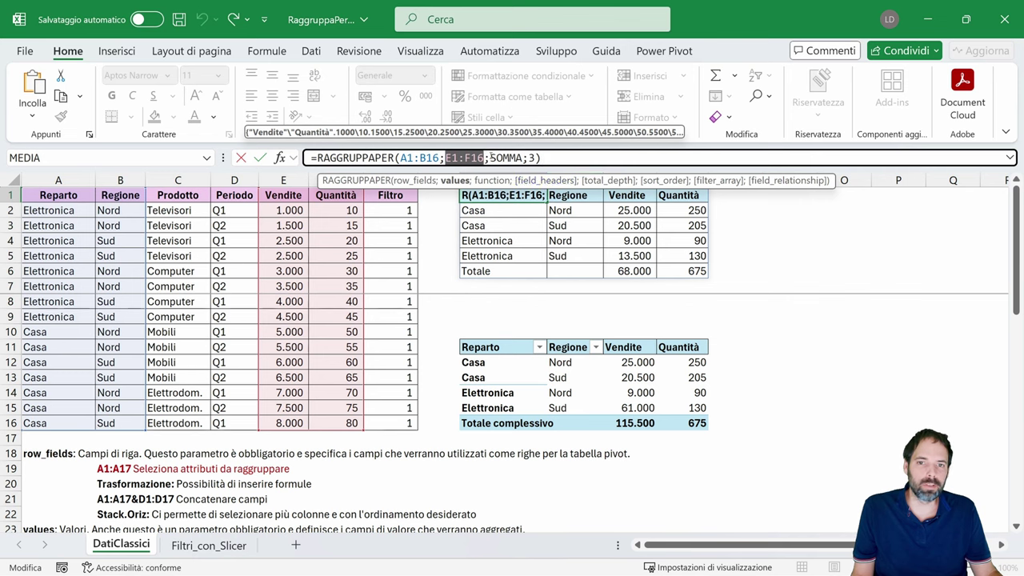
drag(490, 157, 522, 158)
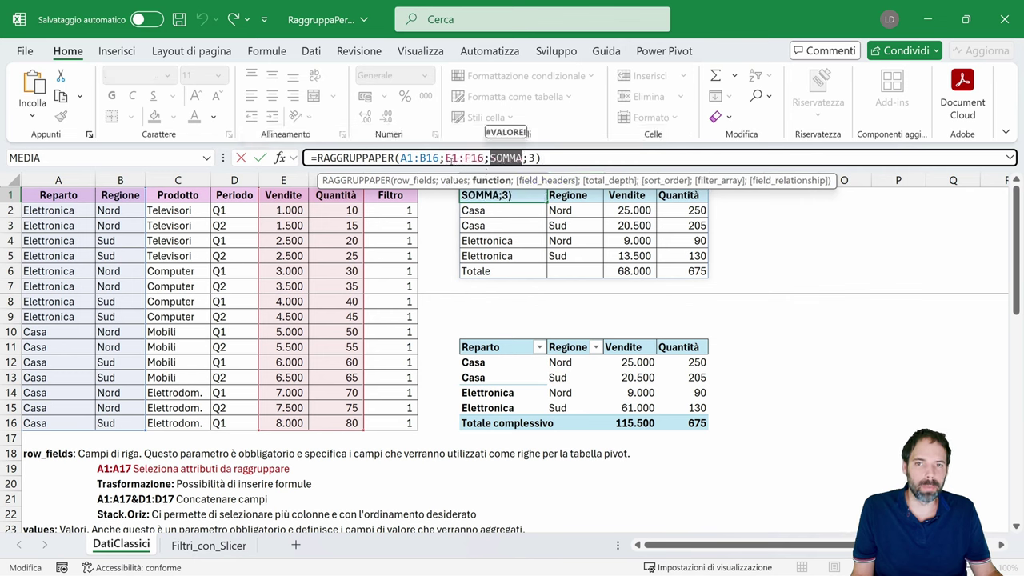
click(525, 158)
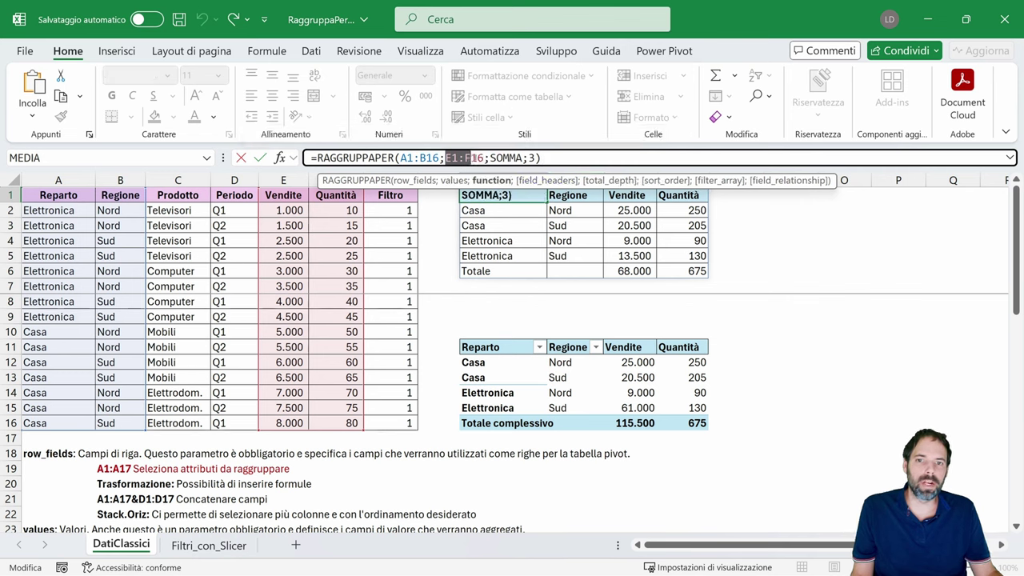
click(477, 158)
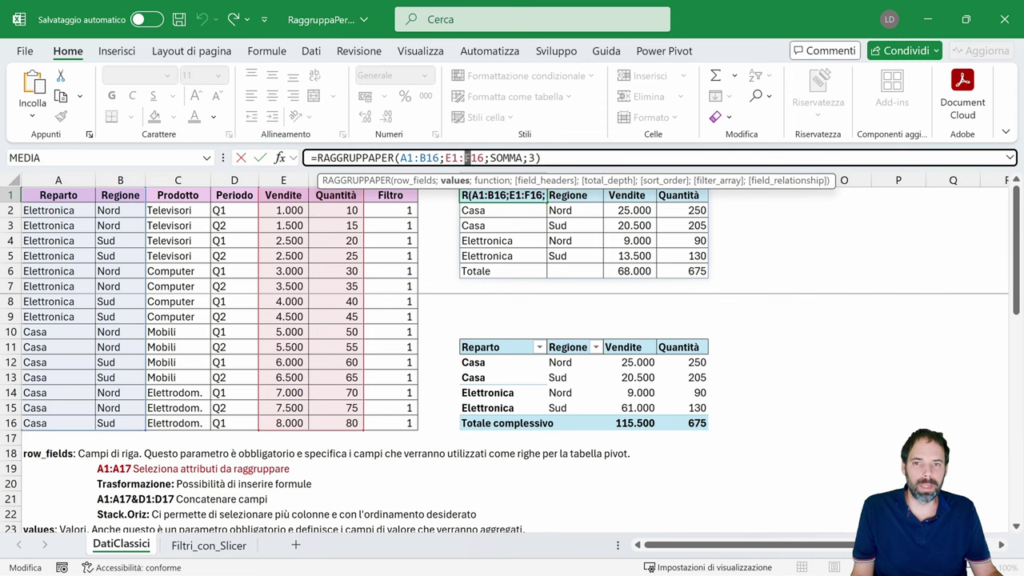
text(E)
drag(484, 158, 446, 158)
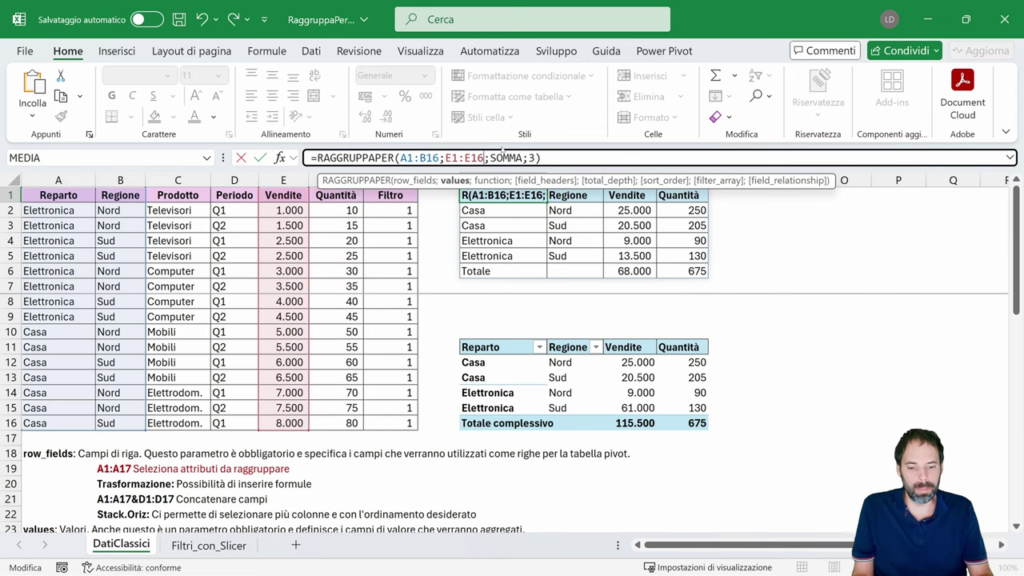
text(*)
key(ctrl+v)
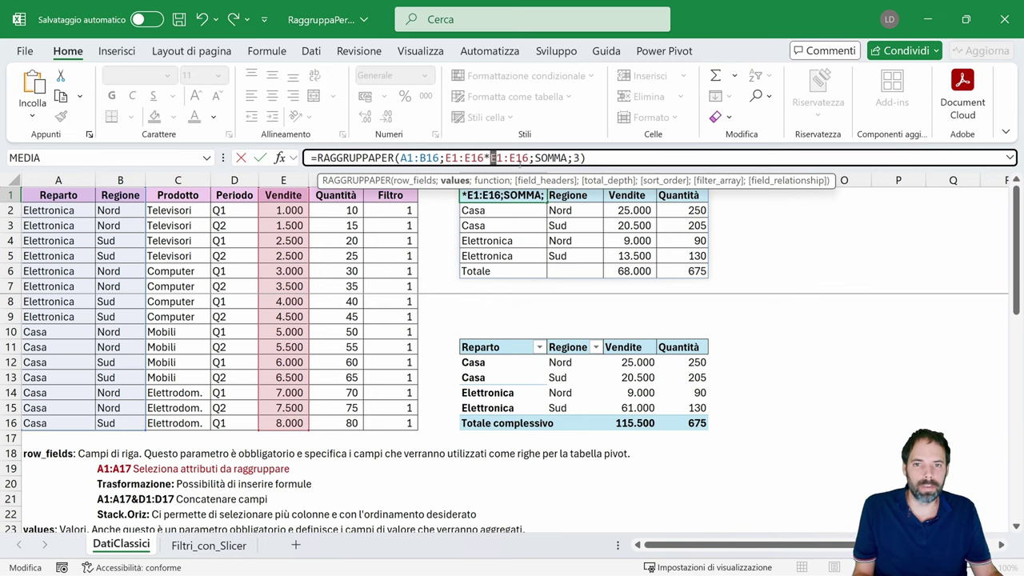
- Change the second factor to F1:F16, confirm the formula, and widen column K
text(F)
drag(511, 158, 516, 157)
text(F)
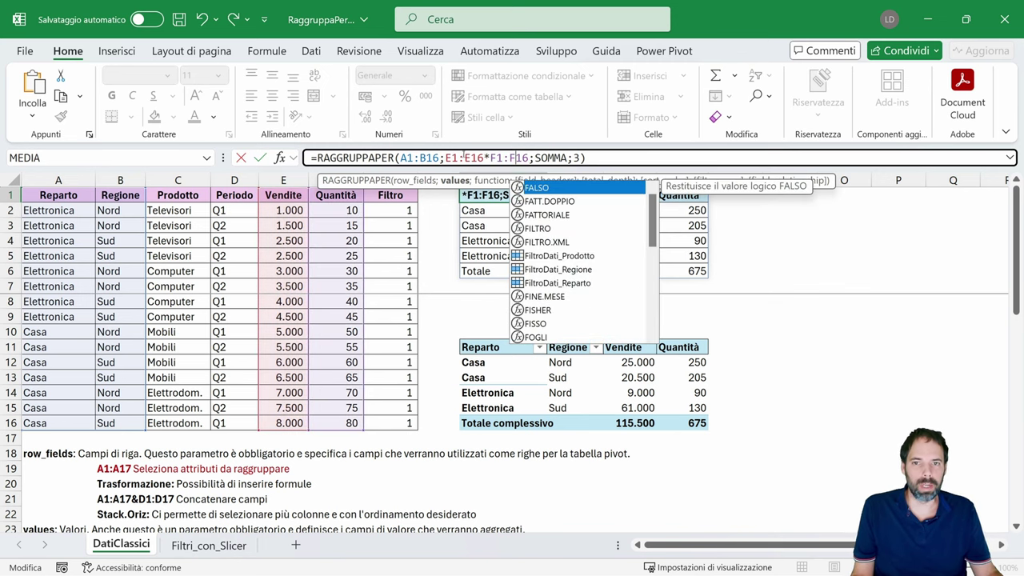
click(457, 157)
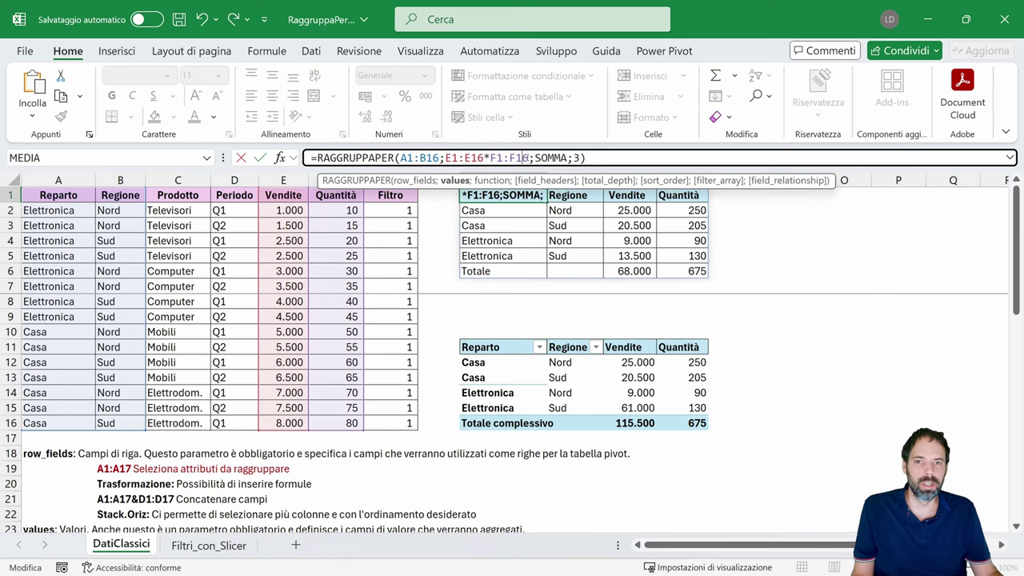
click(559, 157)
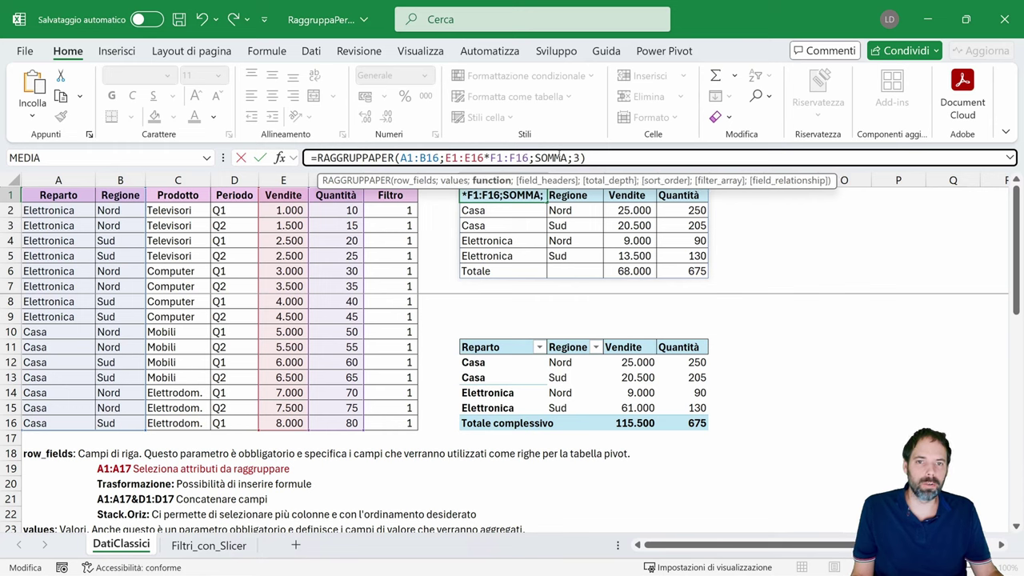
key(Return)
mouse_move(656, 181)
mouse_down()
mouse_move(700, 181)
mouse_move(668, 272)
mouse_up()
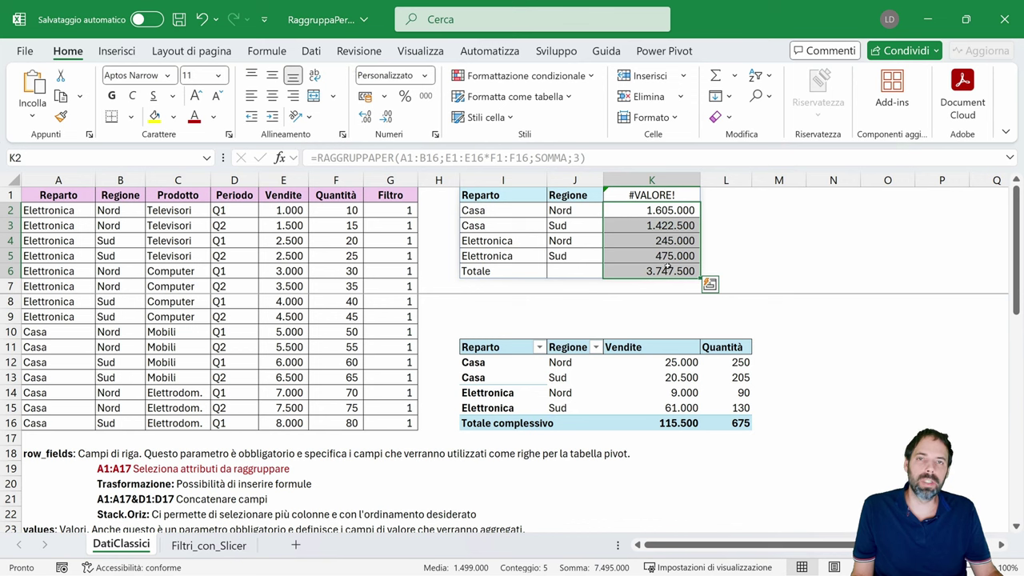
- Delete *F1:F16 from I1's formula so the summary sums only E1:E16 Vendite
click(644, 194)
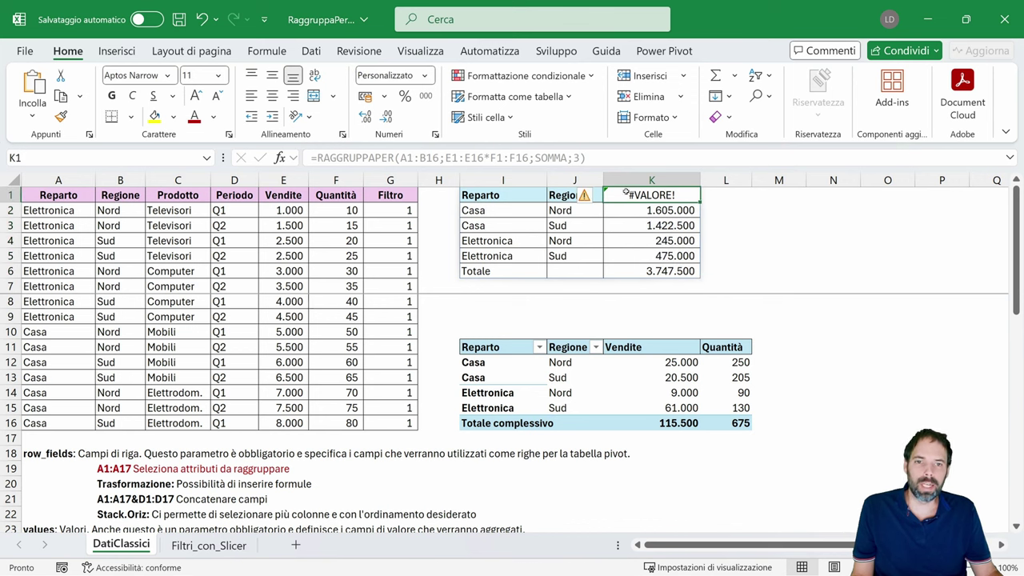
click(492, 196)
click(578, 157)
key(Escape)
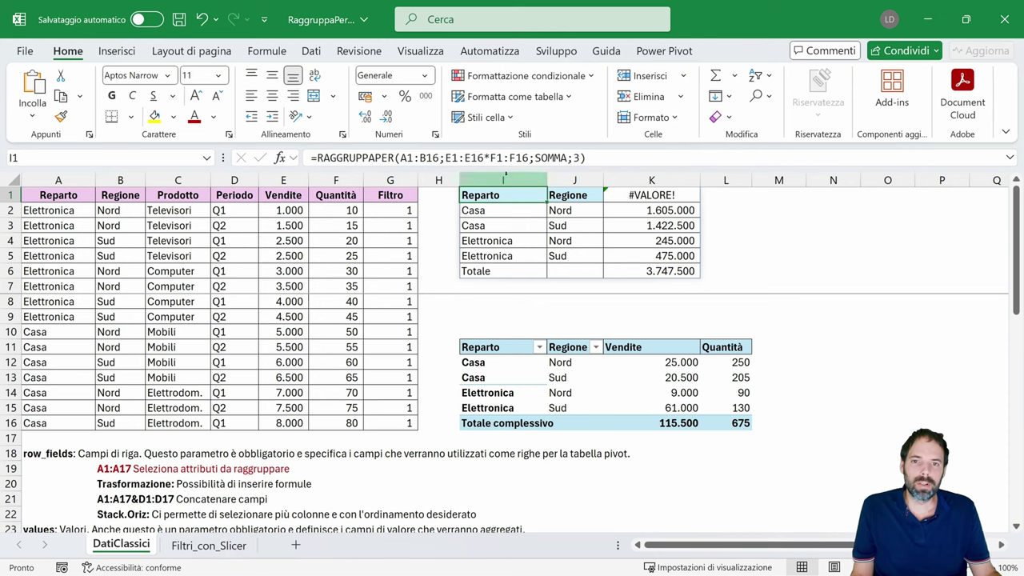
click(484, 158)
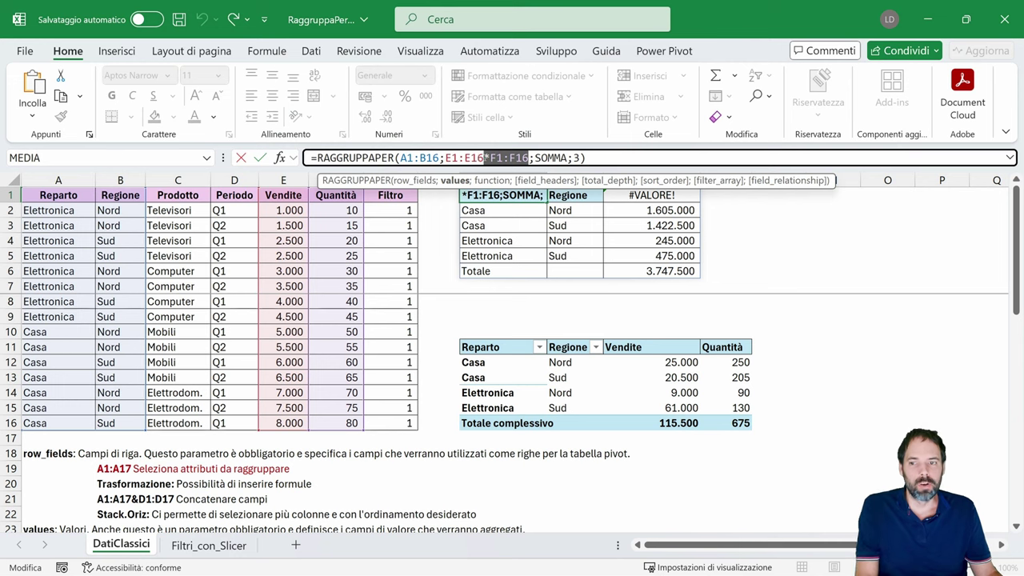
key(Delete)
scroll(130, 397, down, 1)
scroll(130, 397, down, 2)
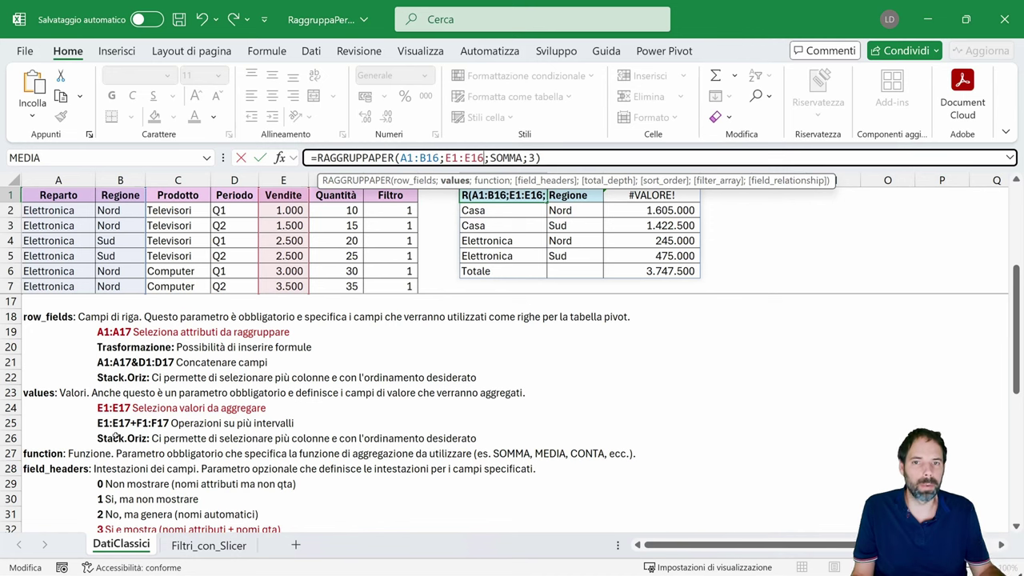
key(Return)
click(490, 190)
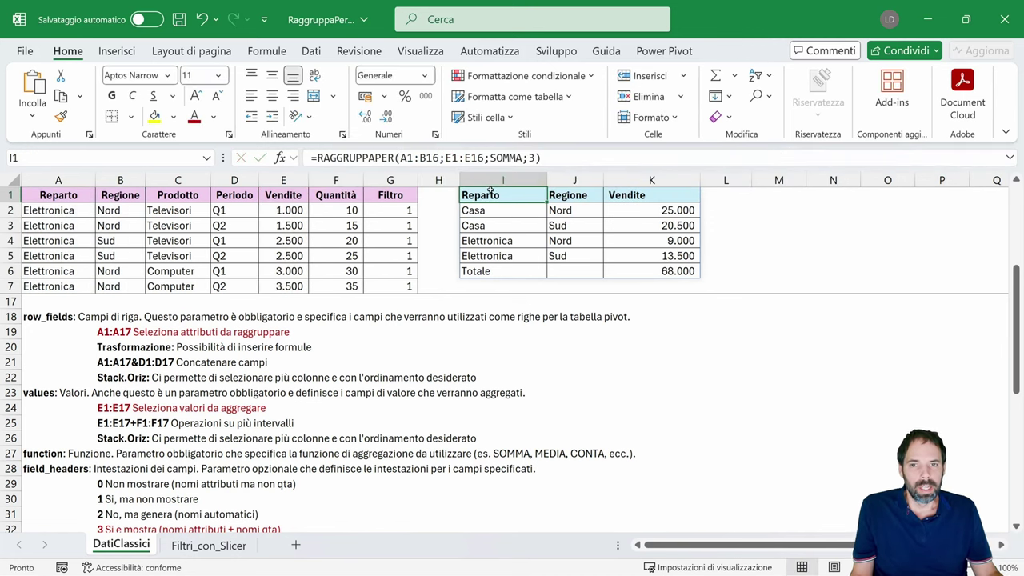
click(492, 158)
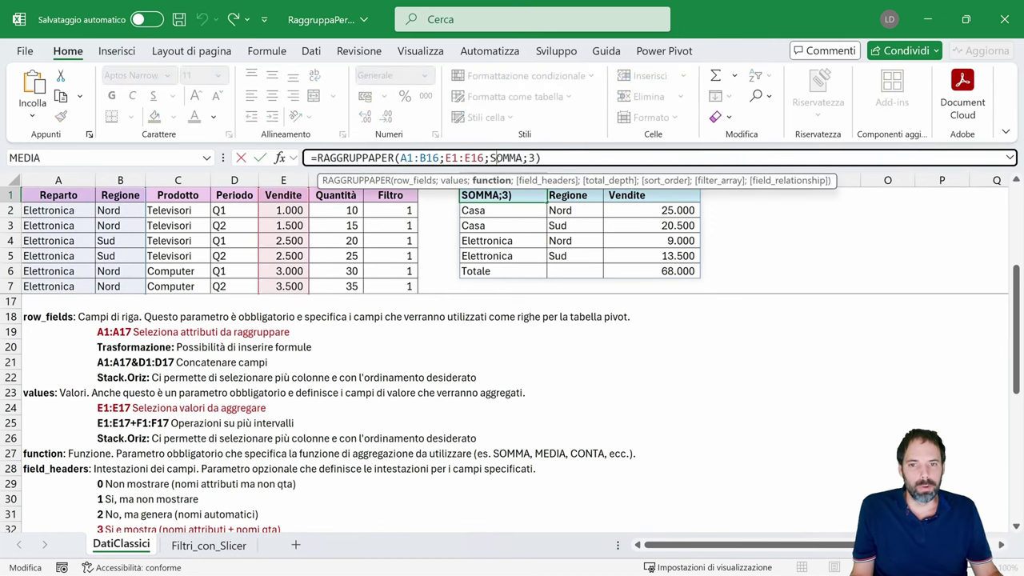
double_click(498, 157)
key(BackSpace)
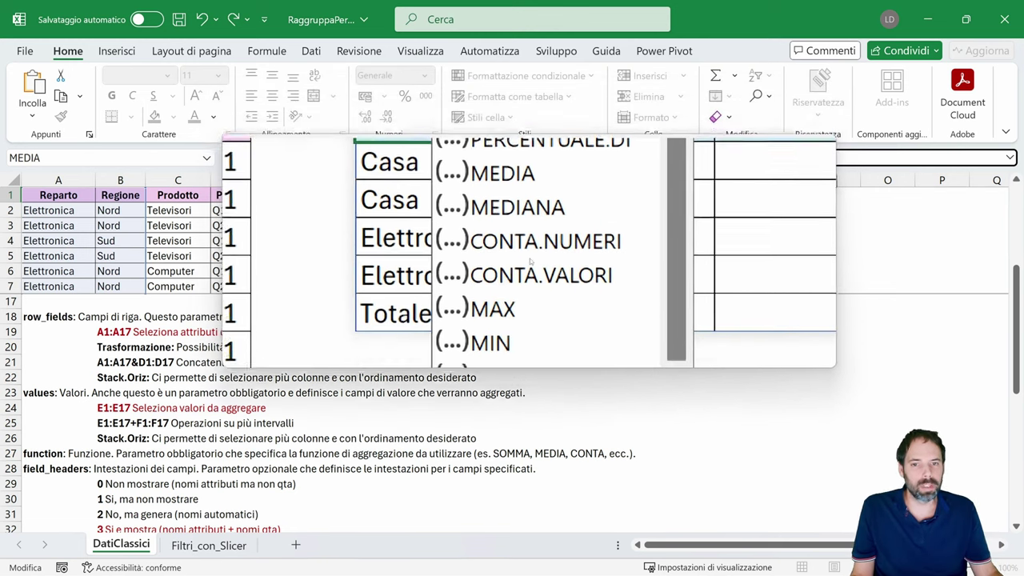
scroll(530, 264, down, 2)
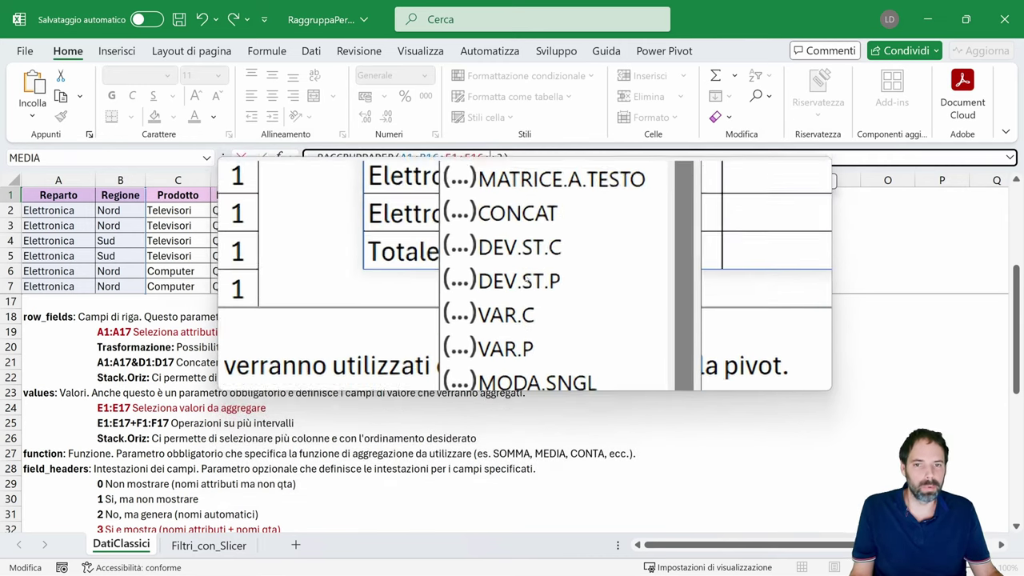
key(Escape)
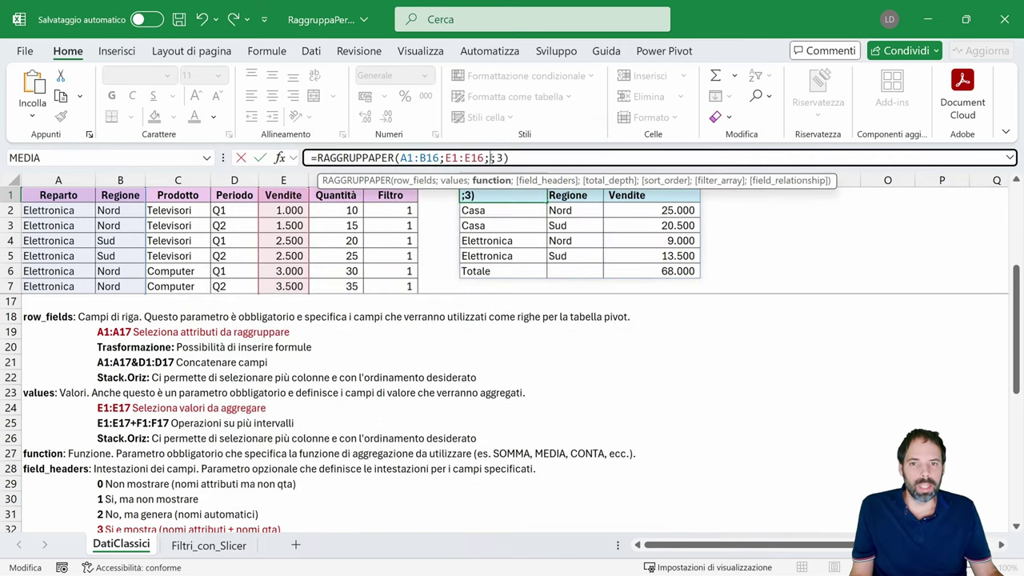
text(so)
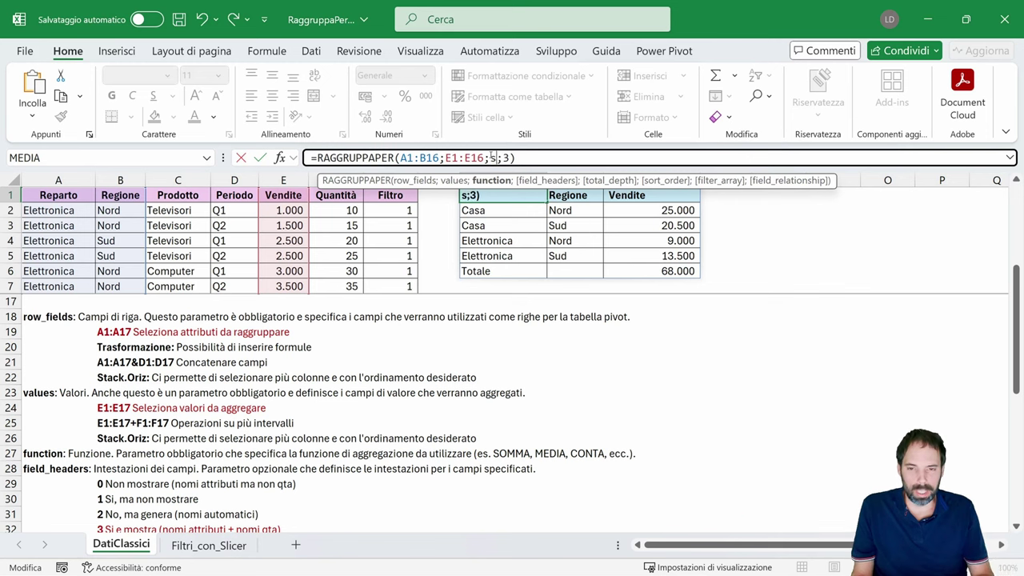
text(mma)
key(Tab)
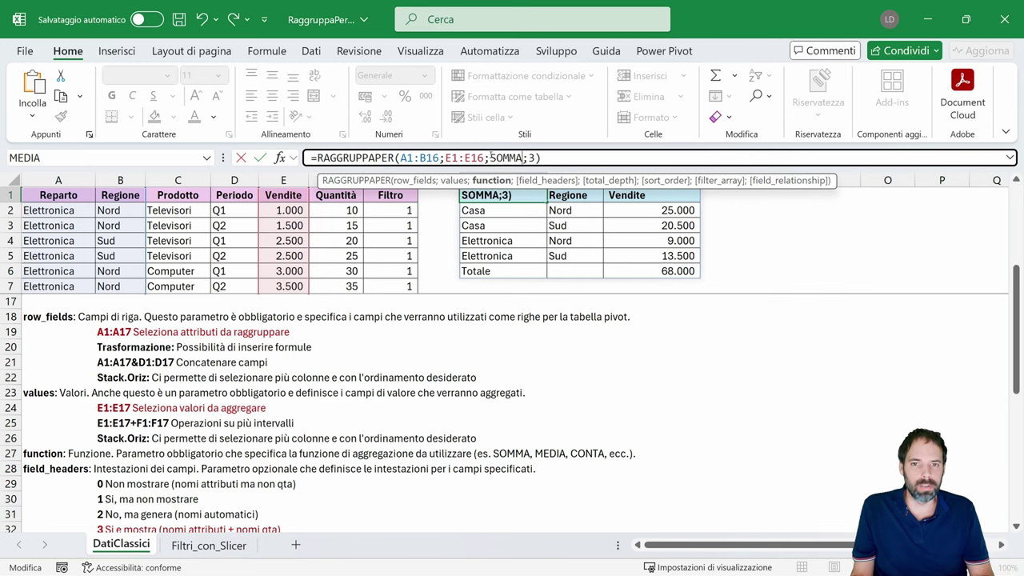
key(ctrl+Return)
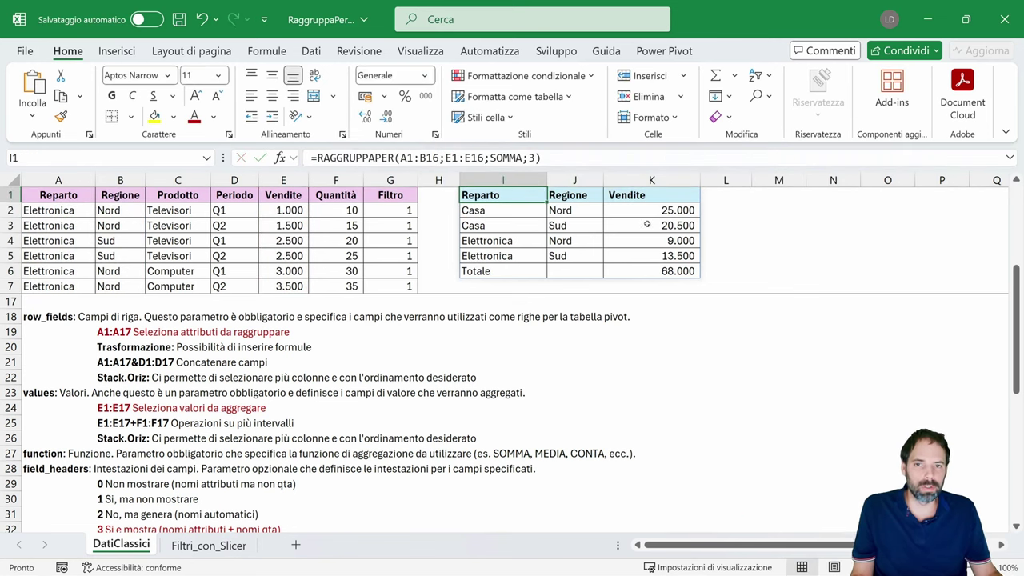
- Widen the values range from E1:E16 to E1:F16 to include Quantità
click(473, 158)
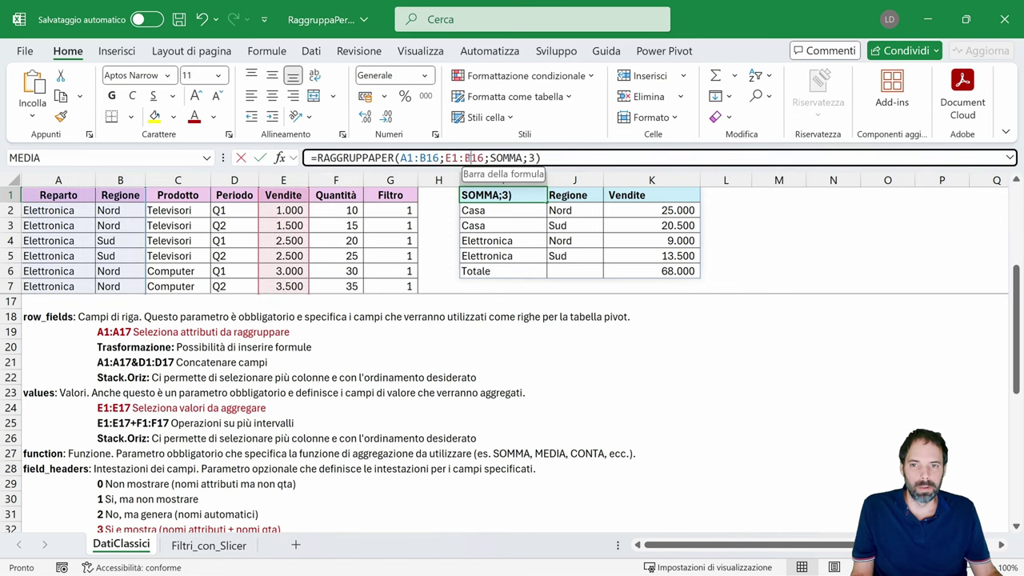
key(Delete)
text(F)
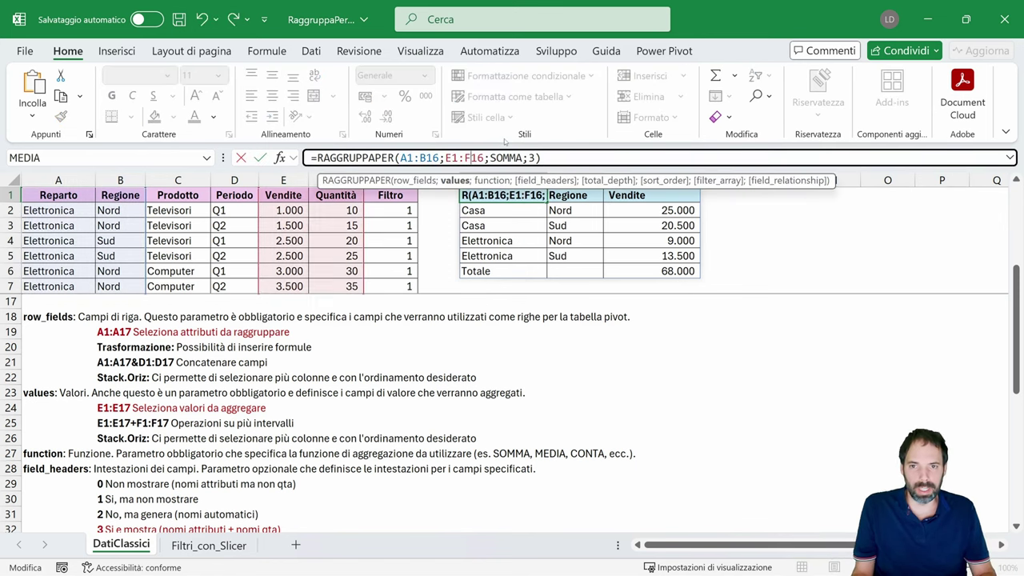
key(Return)
- Set field_headers to 3 to show the real headers
click(506, 195)
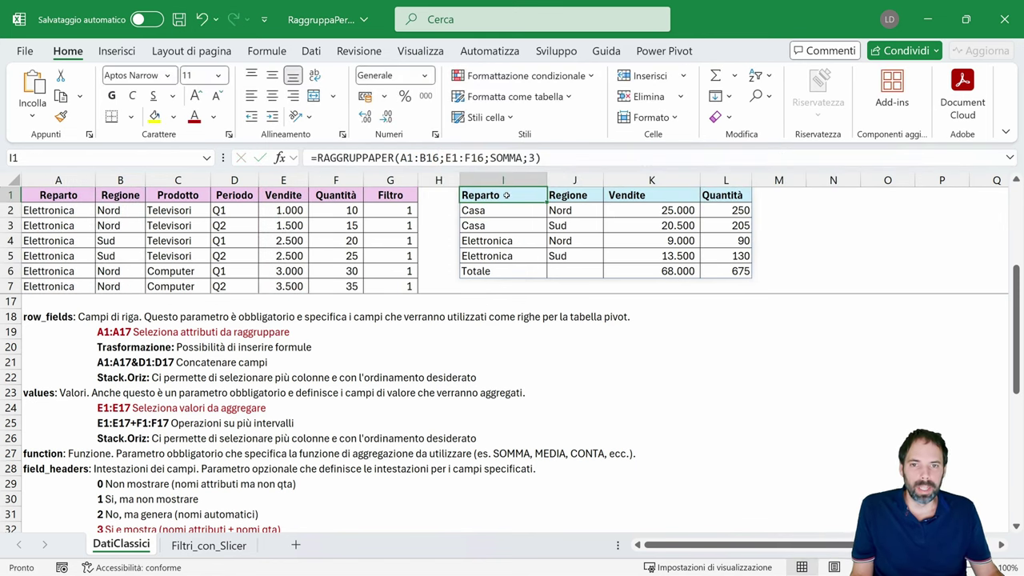
click(529, 157)
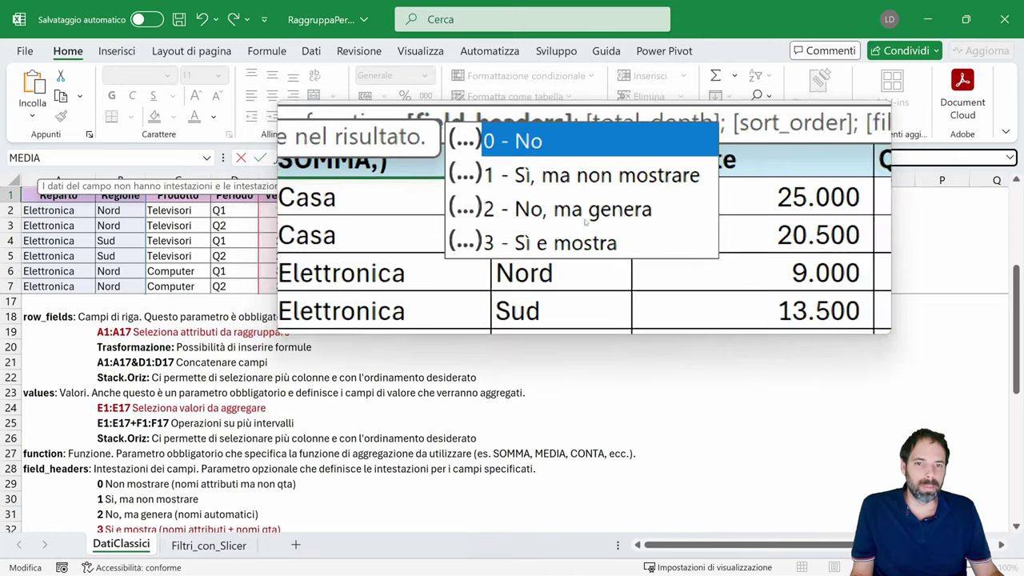
double_click(573, 224)
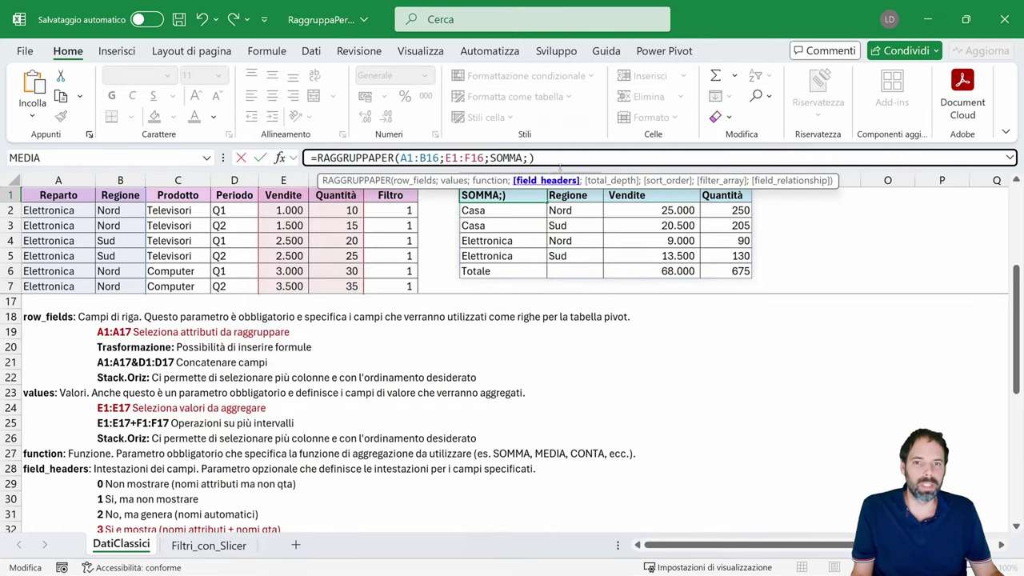
text(3)
key(Return)
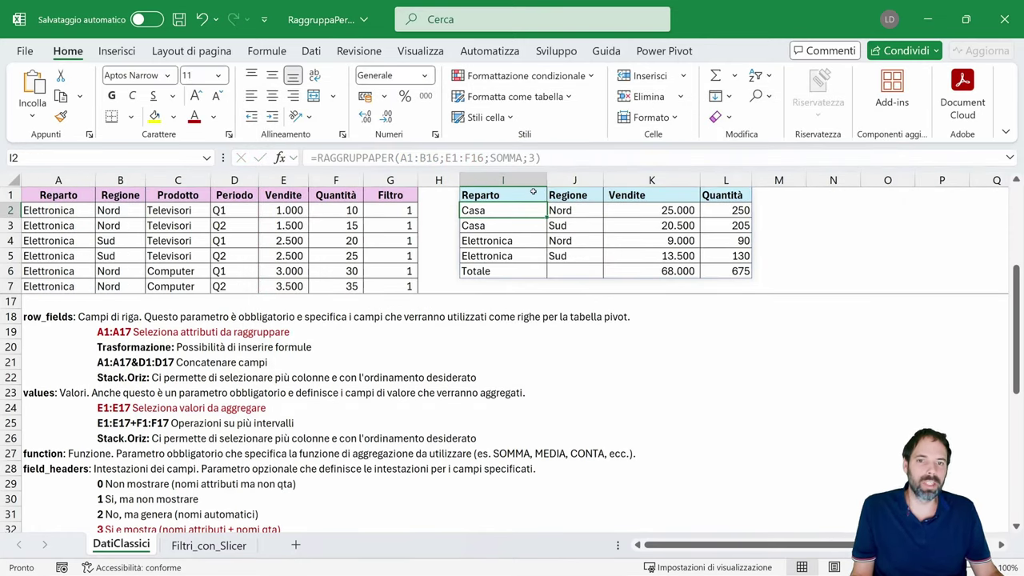
- Remove the field_headers argument from the RAGGRUPPAPER formula
click(532, 192)
click(528, 157)
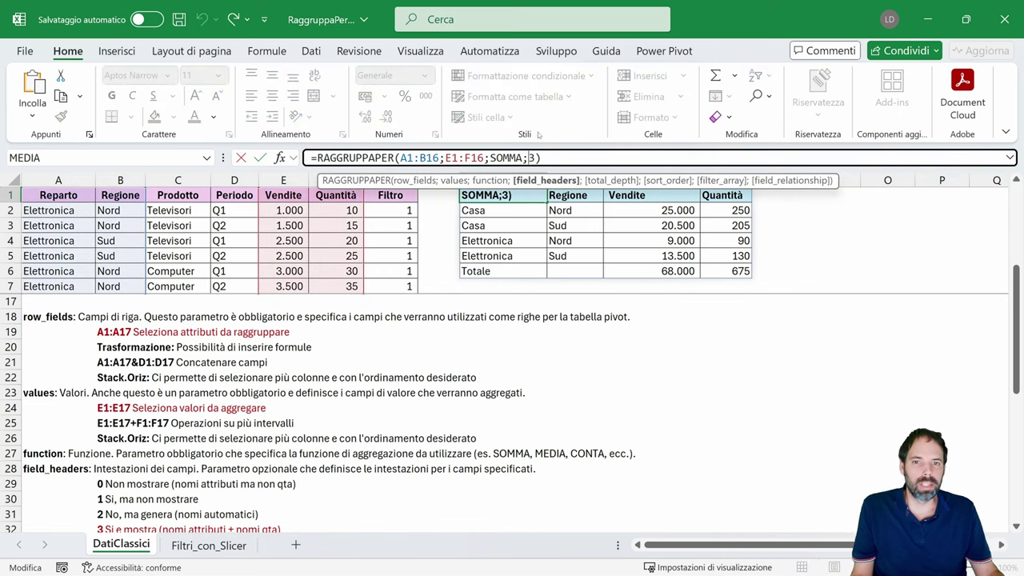
key(BackSpace)
key(BackSpace)
key(Return)
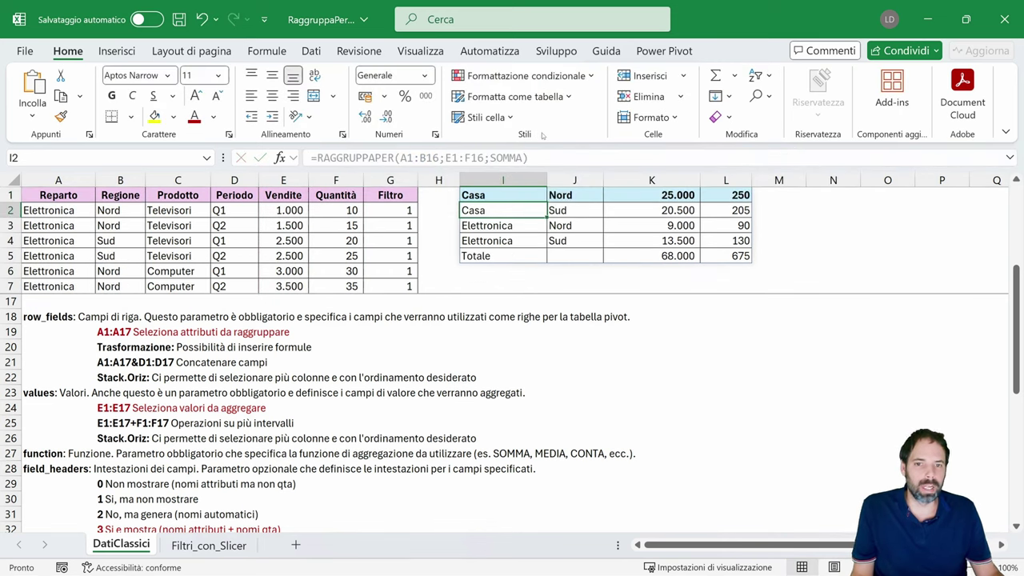
- Add field_headers 1, headers present but not shown
drag(511, 195, 720, 195)
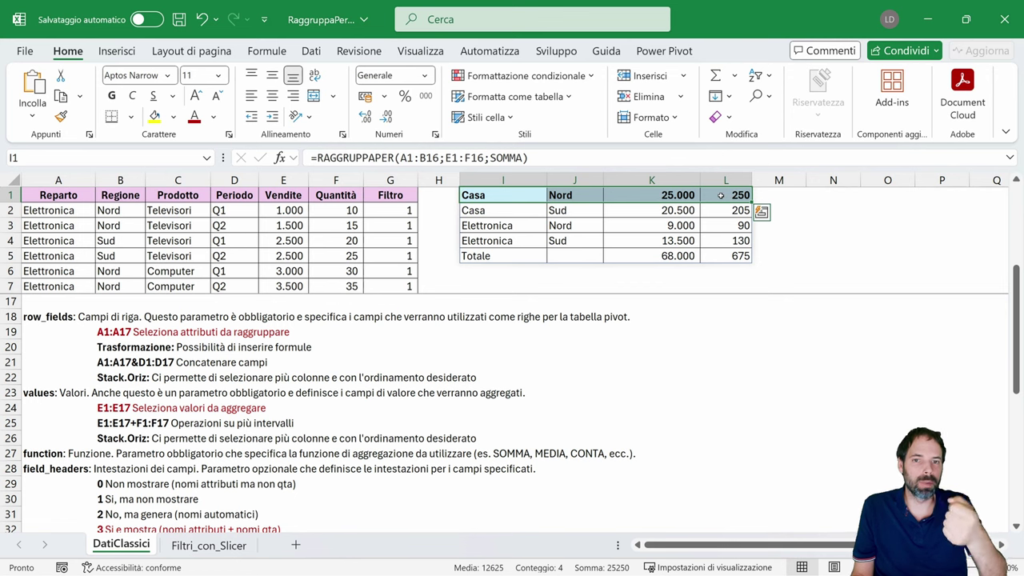
click(529, 159)
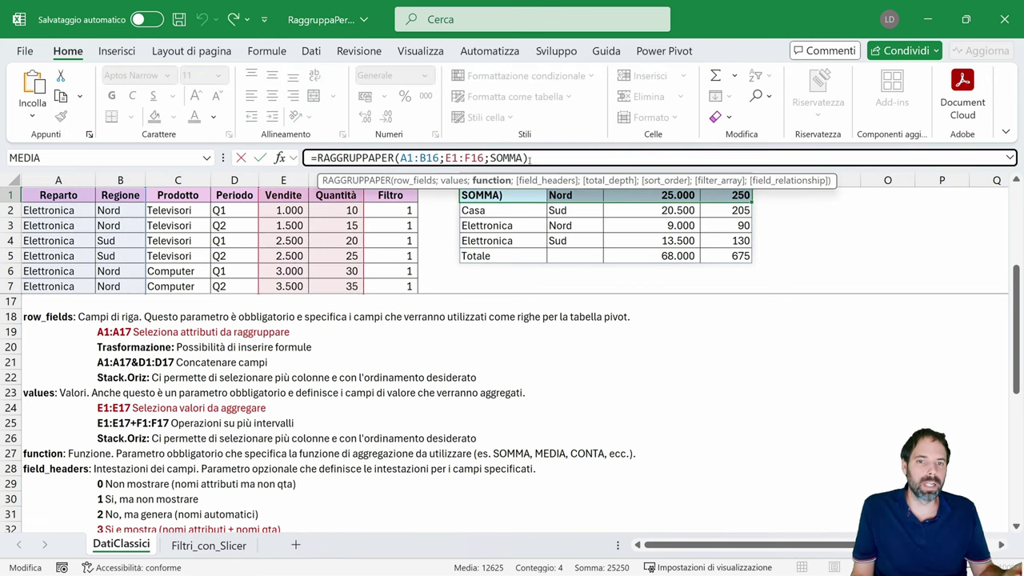
text(;)
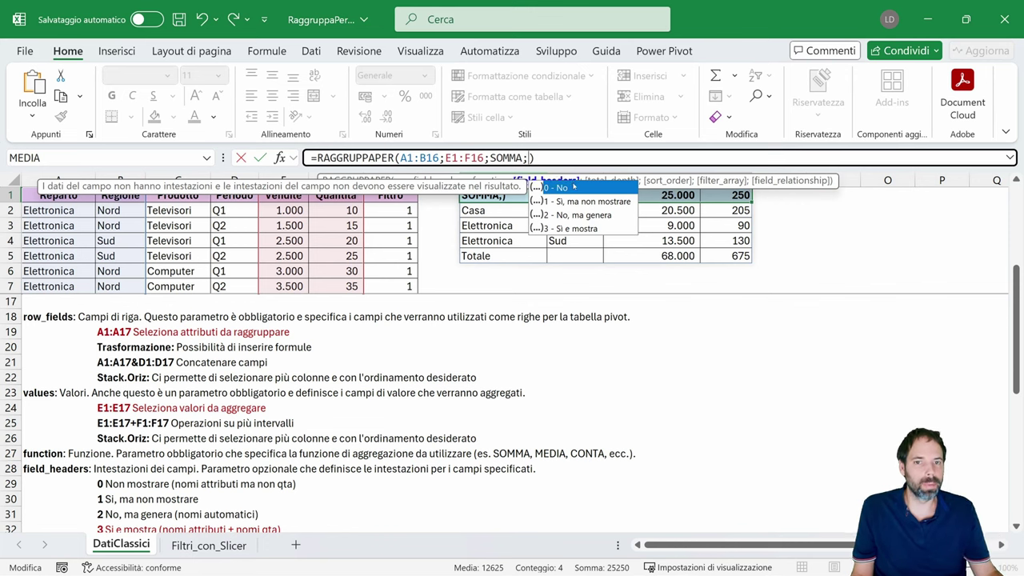
double_click(564, 202)
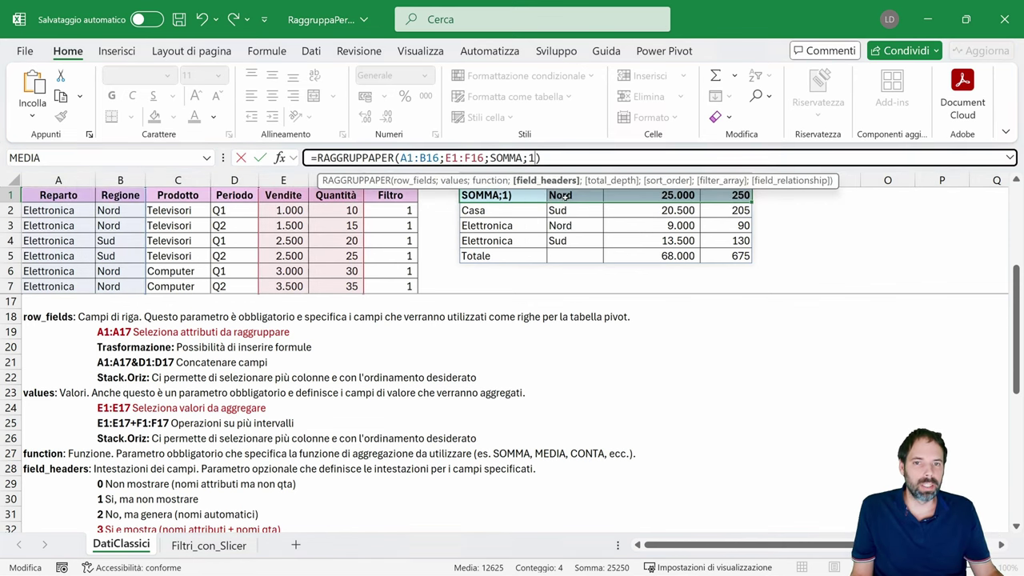
click(564, 197)
- Change field_headers from 1 to 2 to generate Campo riga and Valore headers
click(480, 196)
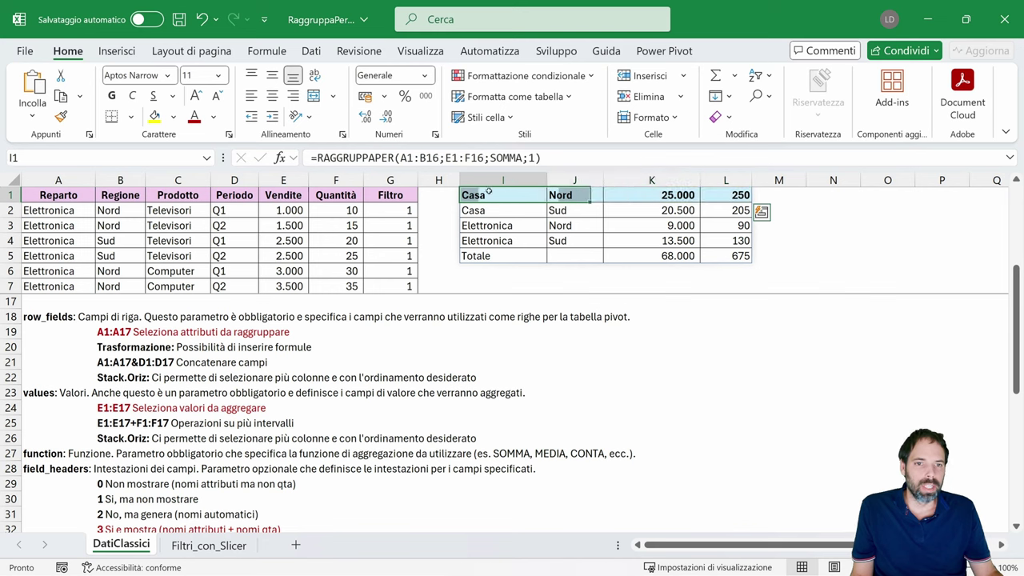
click(557, 157)
key(BackSpace)
text(2)
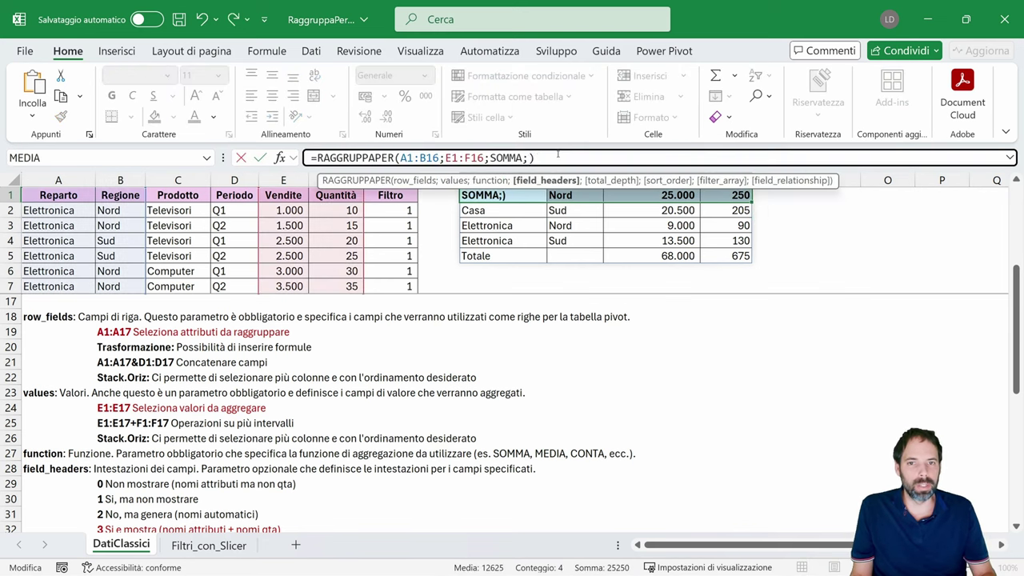
key(Return)
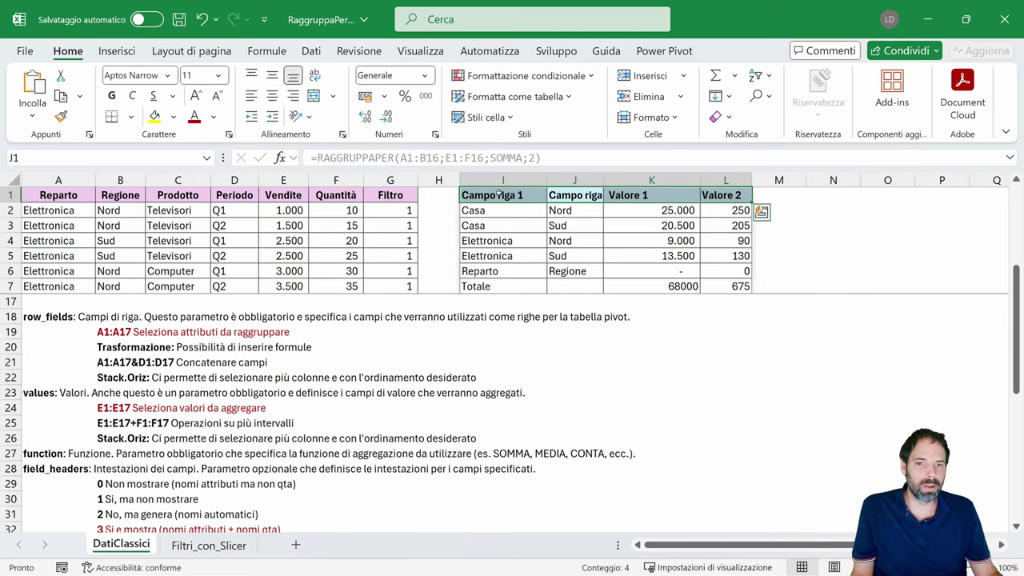
- Change field_headers from 2 to 3 in I1's RAGGRUPPAPER formula
drag(499, 194, 704, 195)
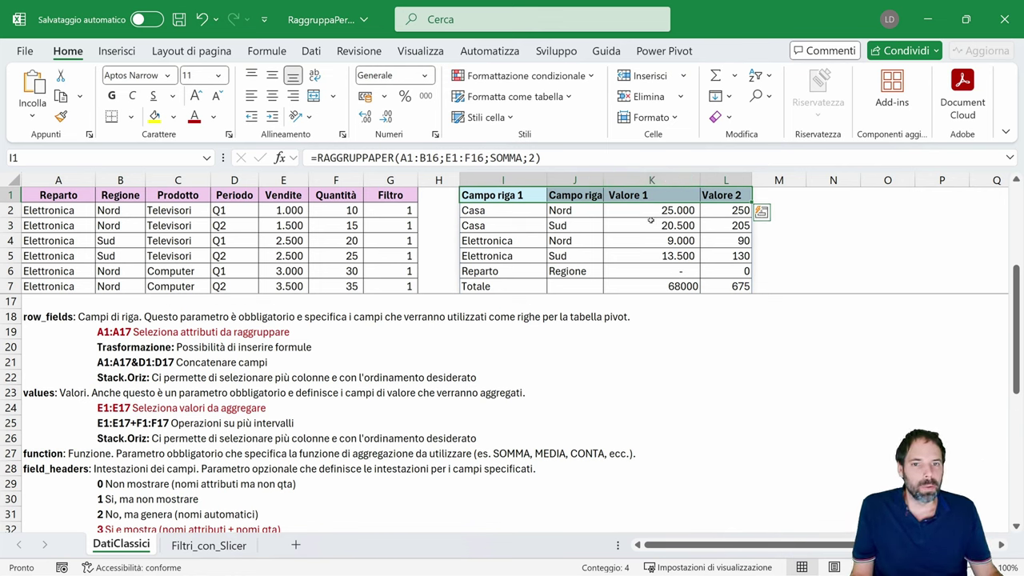
click(499, 195)
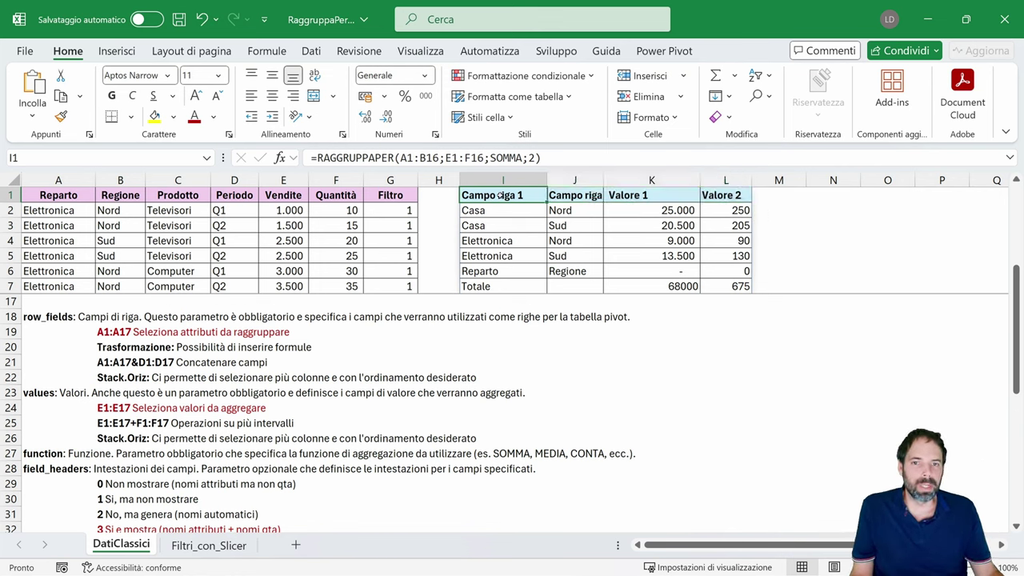
click(539, 157)
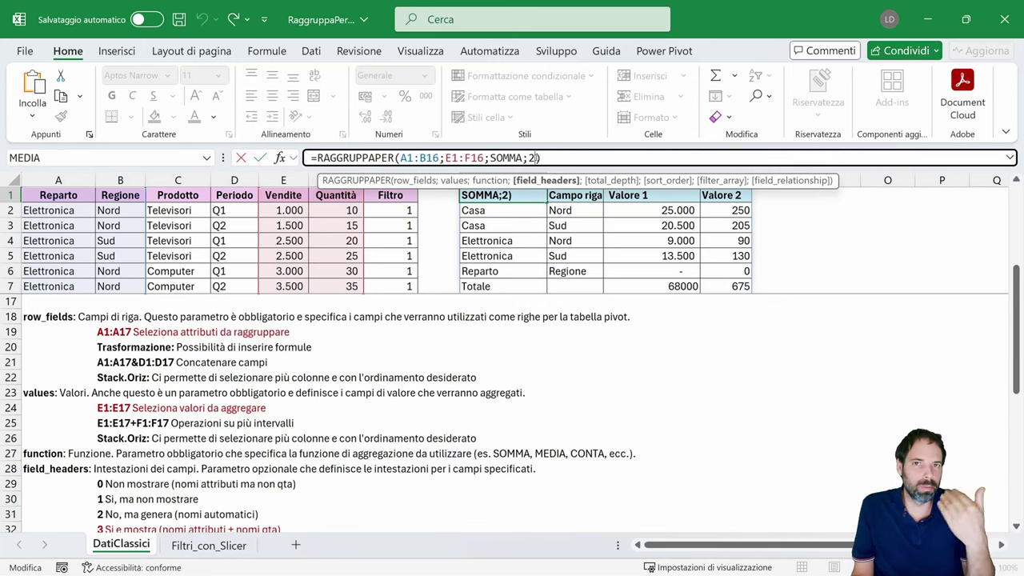
key(BackSpace)
text(3)
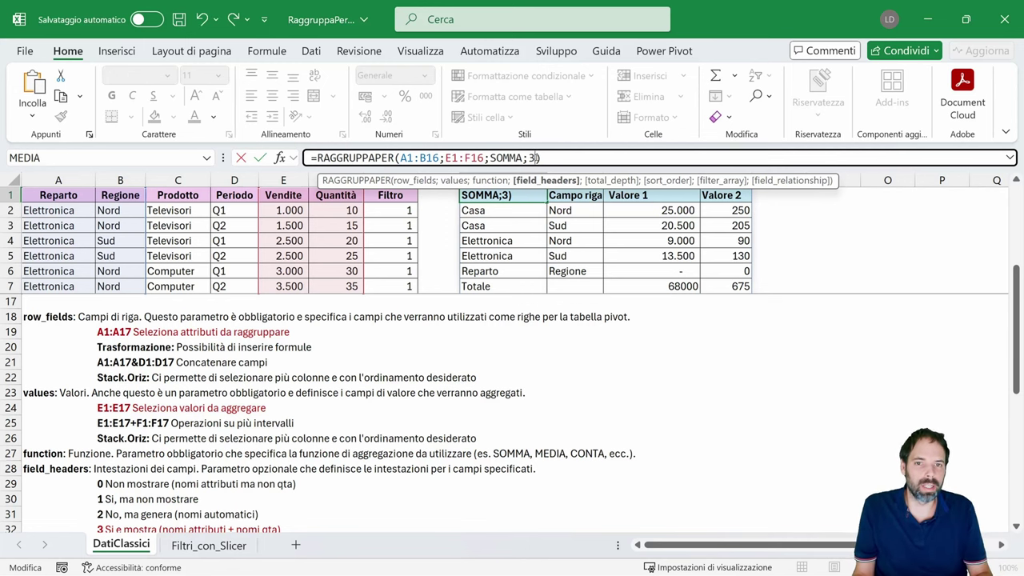
key(Return)
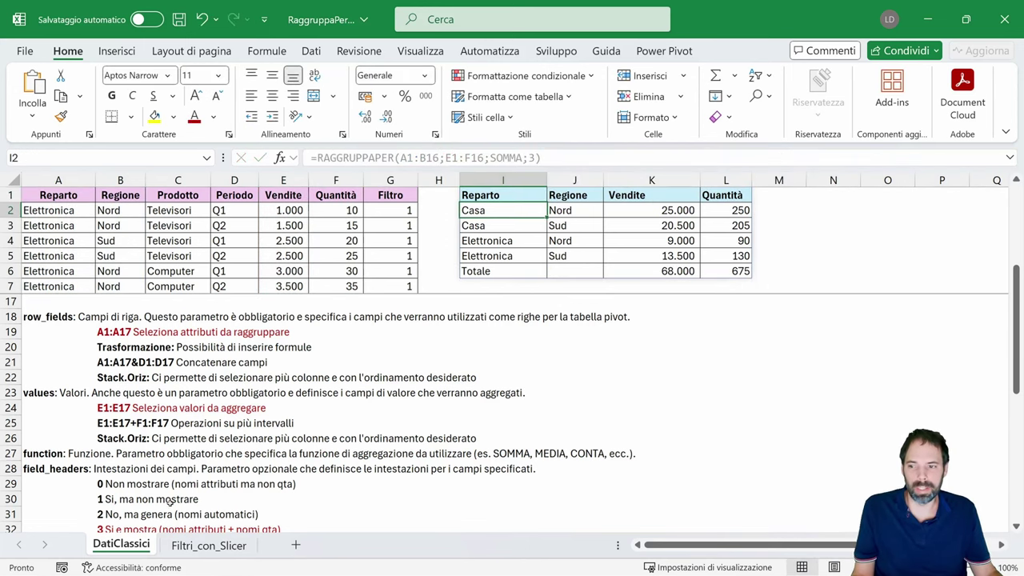
- Return to cell I1 and reopen its RAGGRUPPAPER formula for editing
click(542, 156)
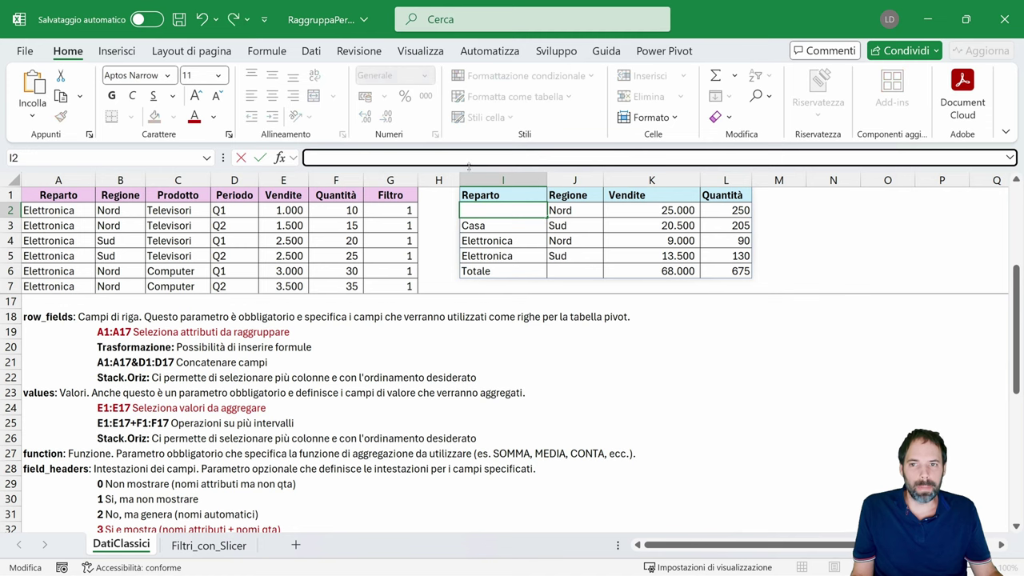
key(Escape)
key(Up)
click(554, 152)
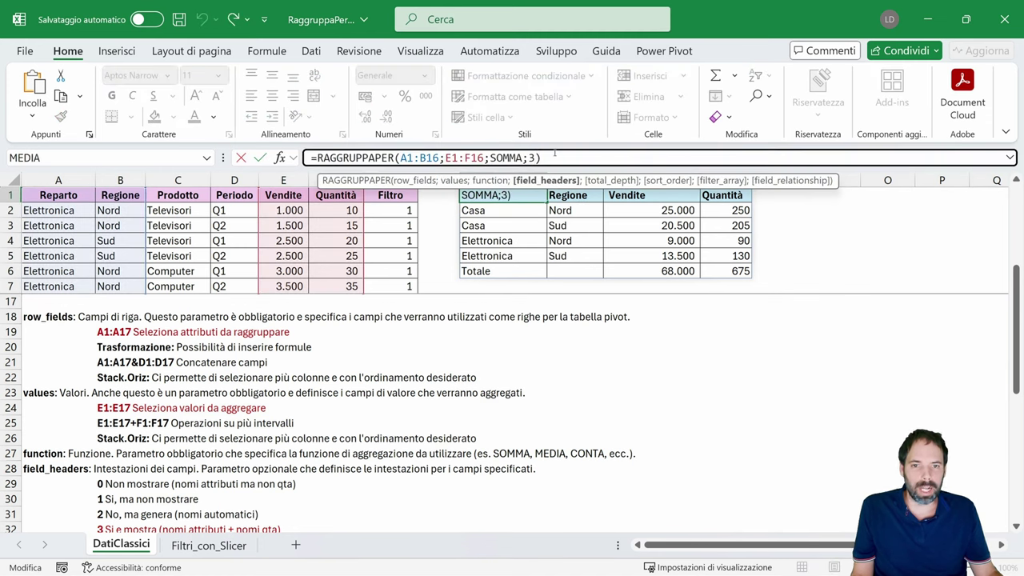
- Try total_depth 0 (no totals) in the RAGGRUPPAPER formula, then undo it
text(;)
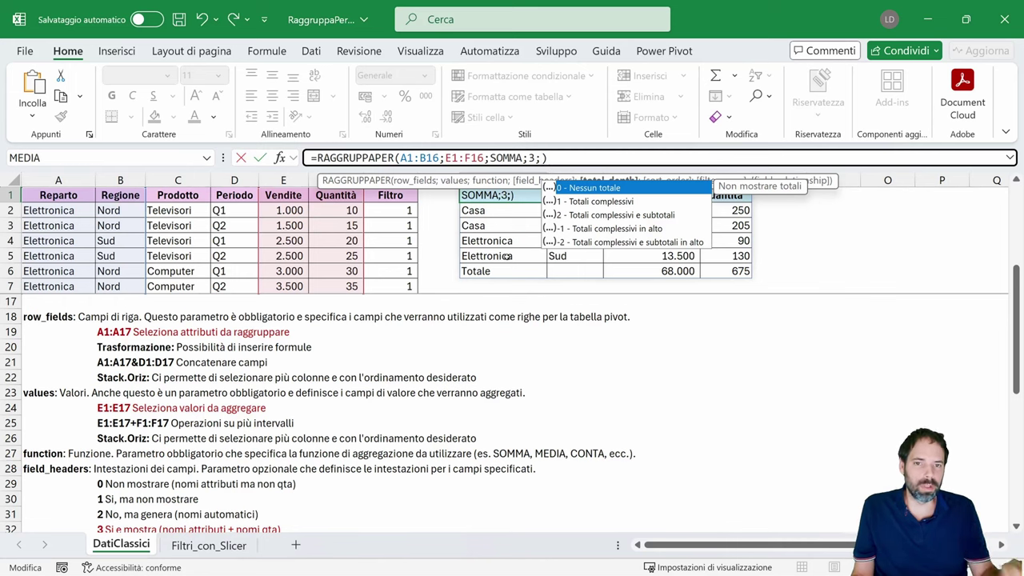
text(0)
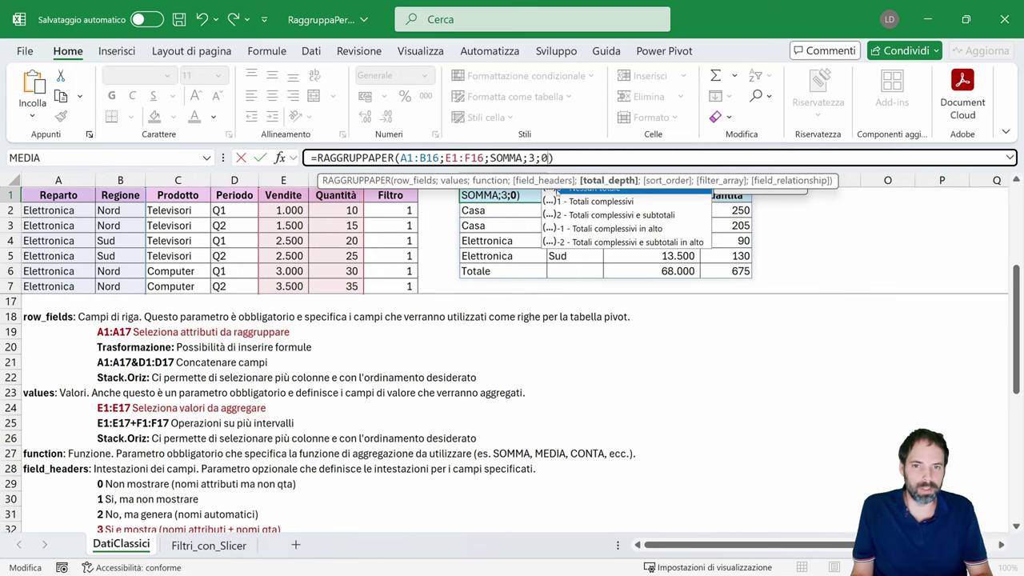
key(Return)
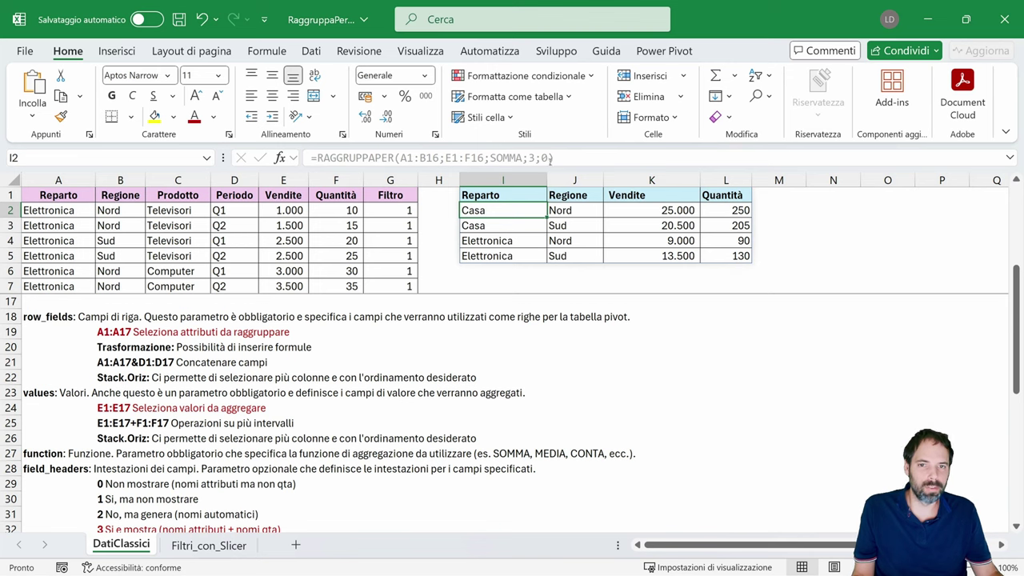
click(550, 158)
key(Escape)
key(ctrl+z)
- Set total_depth to 1 and check the Totale row at 68.000 and 675
click(550, 158)
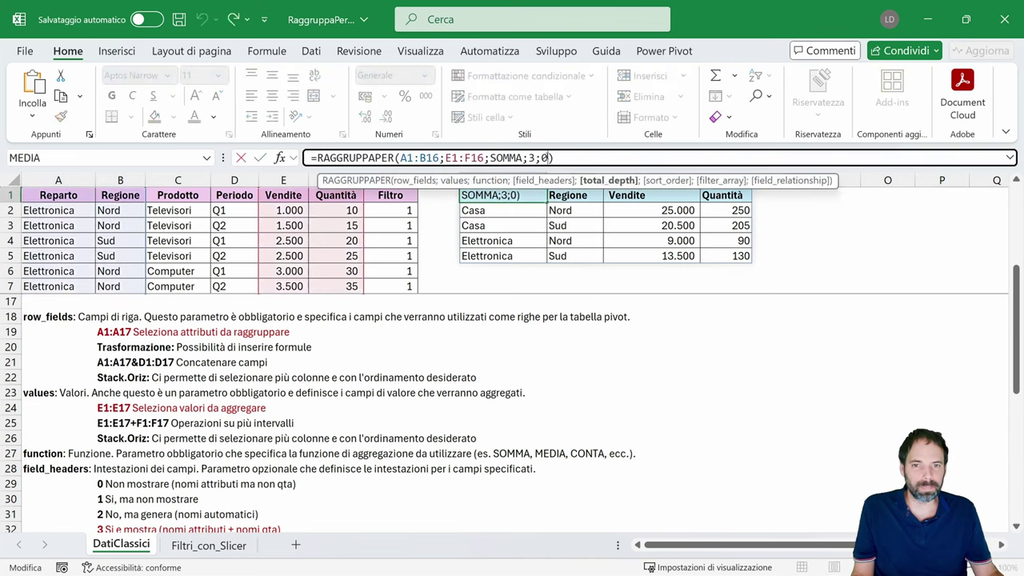
key(BackSpace)
text(1)
key(Return)
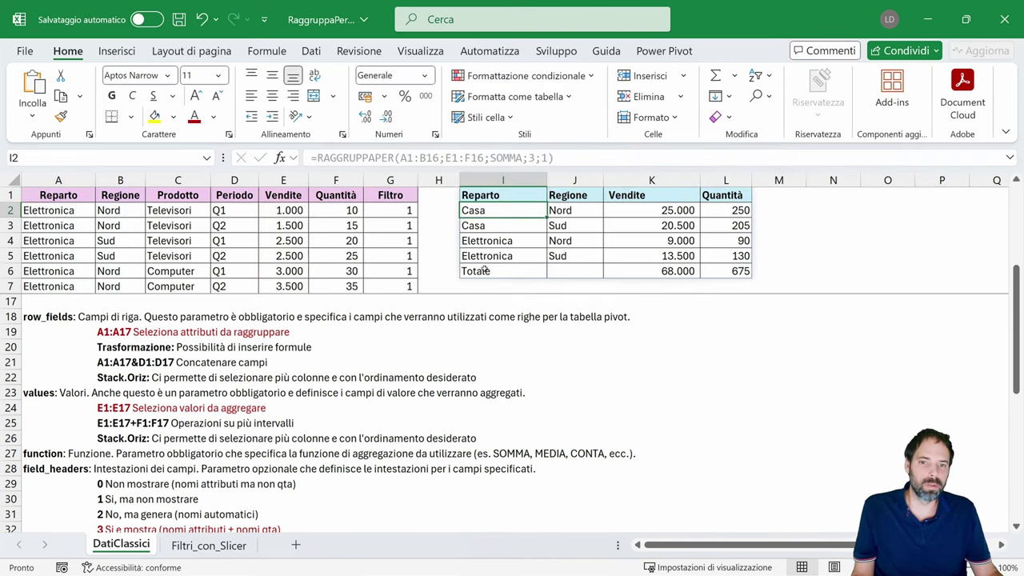
drag(484, 271, 728, 271)
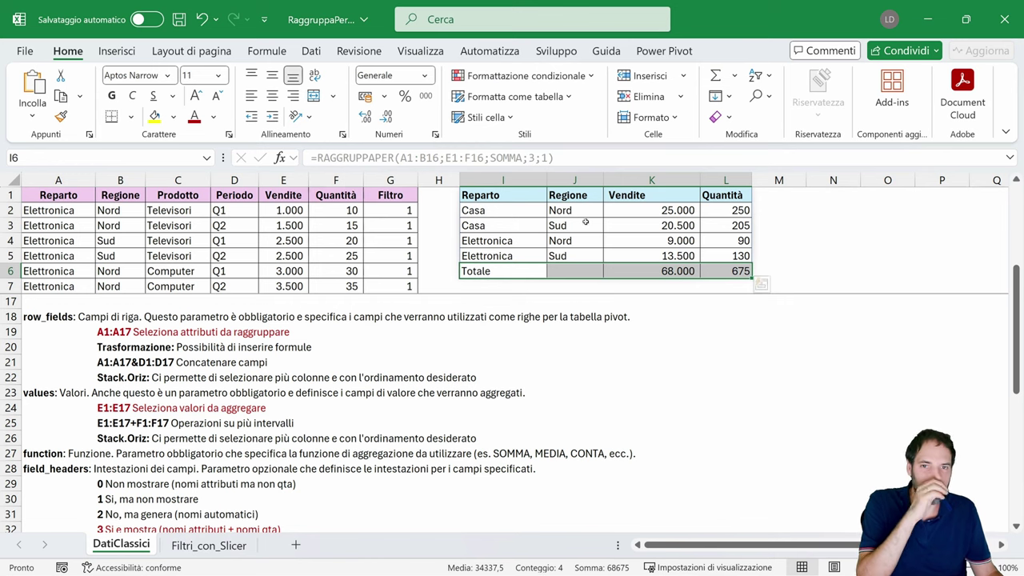
click(513, 201)
- Scroll to the Totali Complessivi notes in D35 and B36, then reopen I1's formula
scroll(197, 438, down, 3)
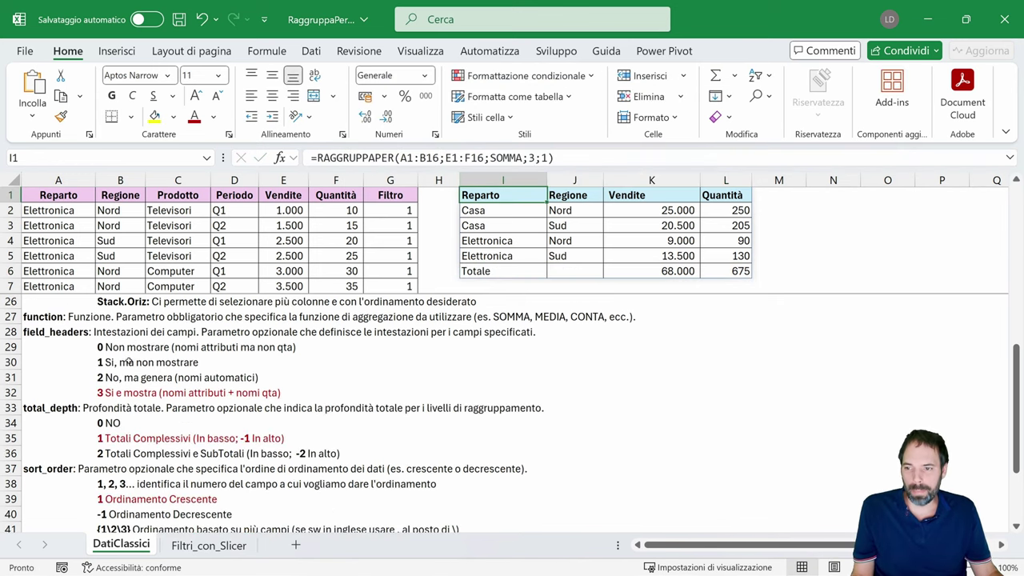
scroll(125, 374, down, 1)
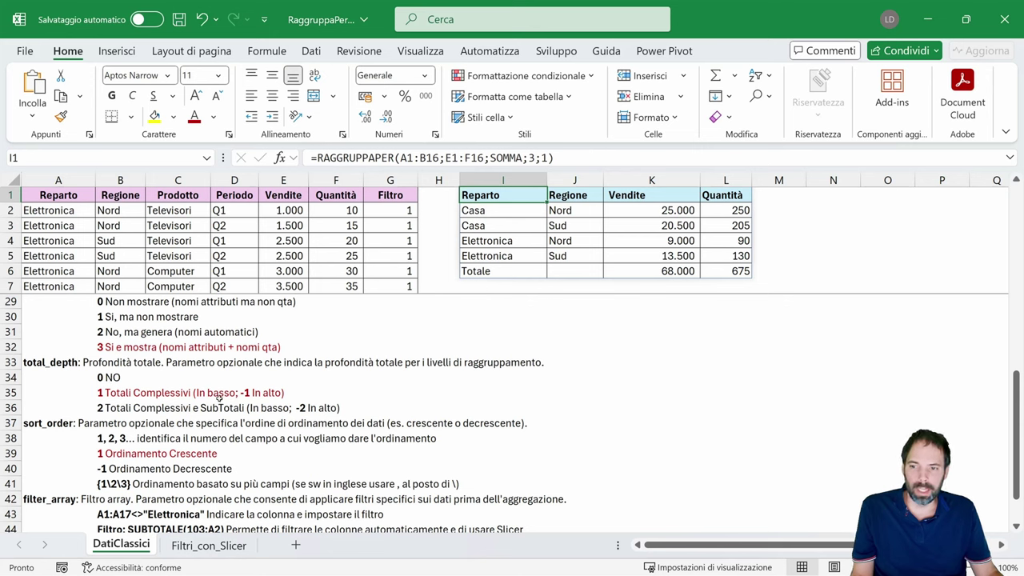
click(231, 392)
click(120, 407)
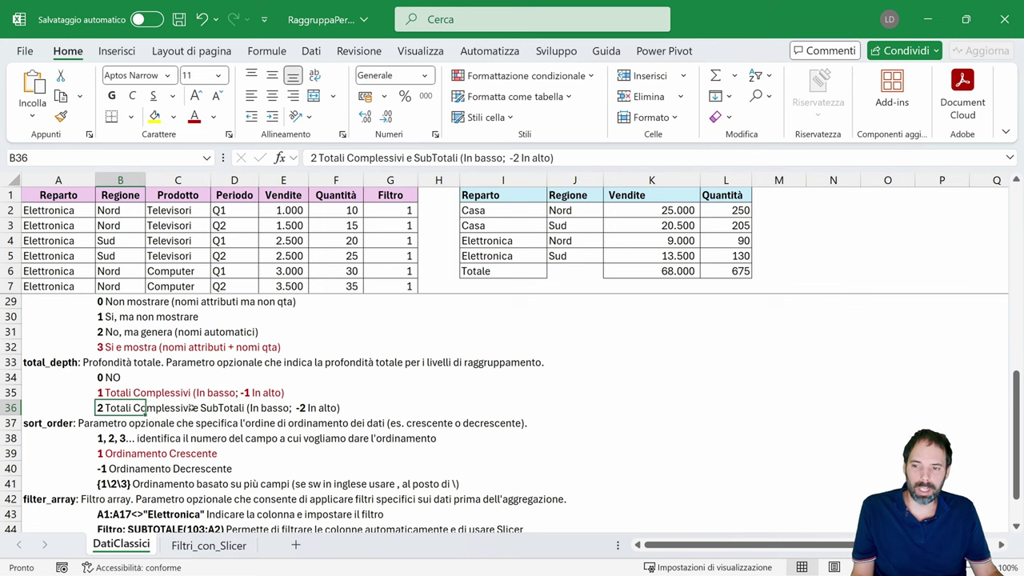
click(514, 194)
click(551, 157)
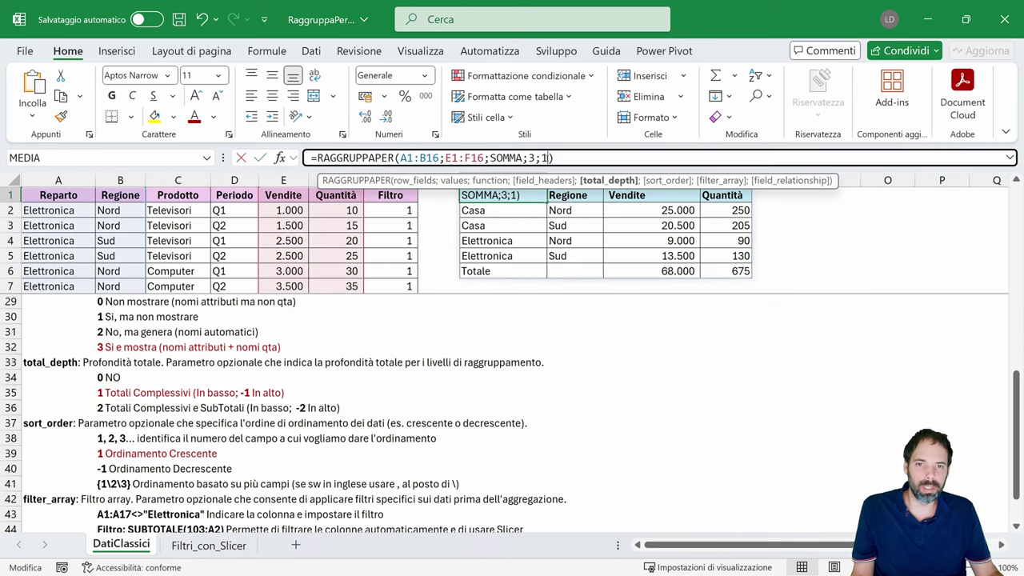
- Change total_depth from 1 to 2, adding Casa 45.500 and Elettronica subtotals
key(BackSpace)
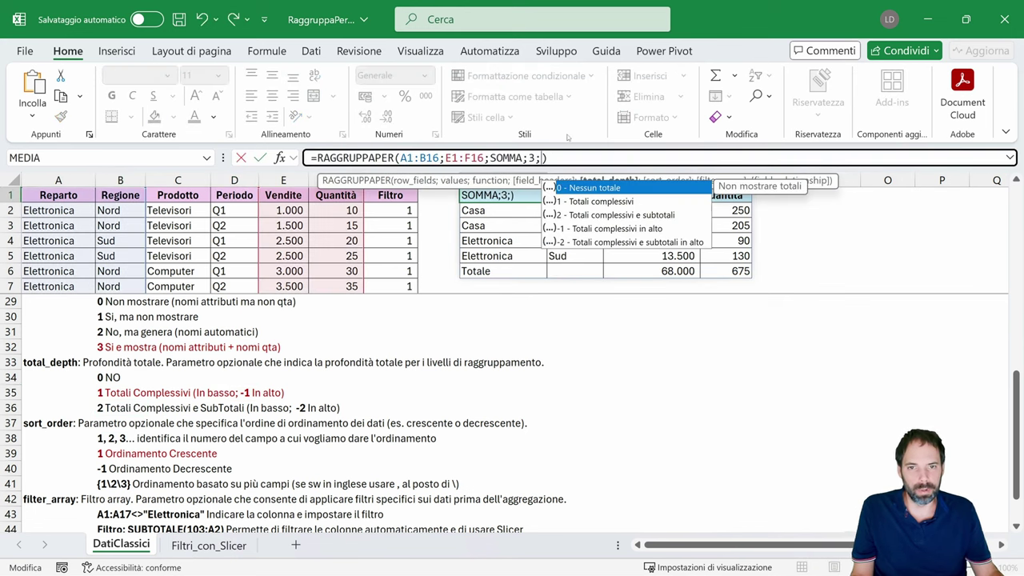
key(Escape)
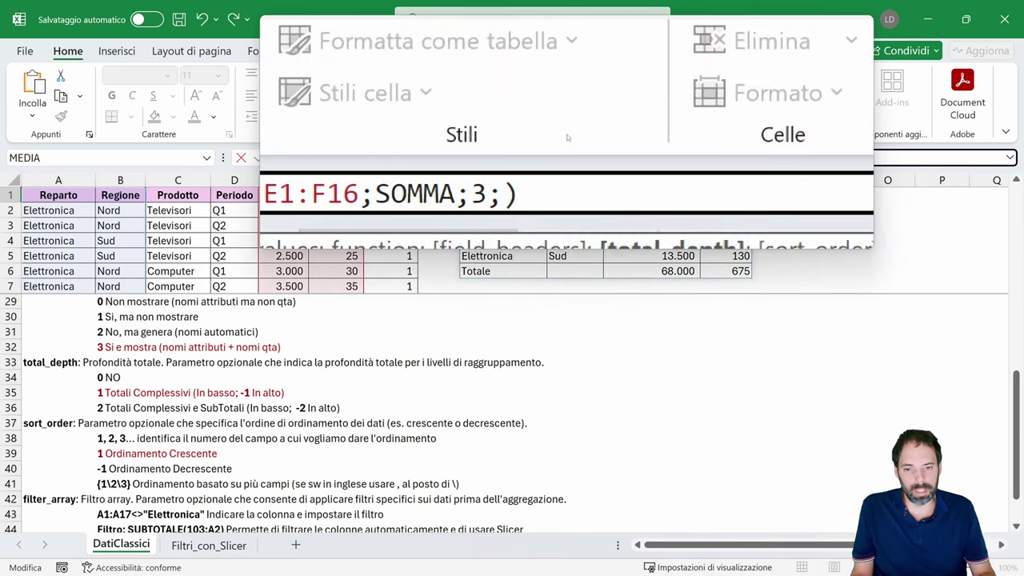
key(BackSpace)
text(;)
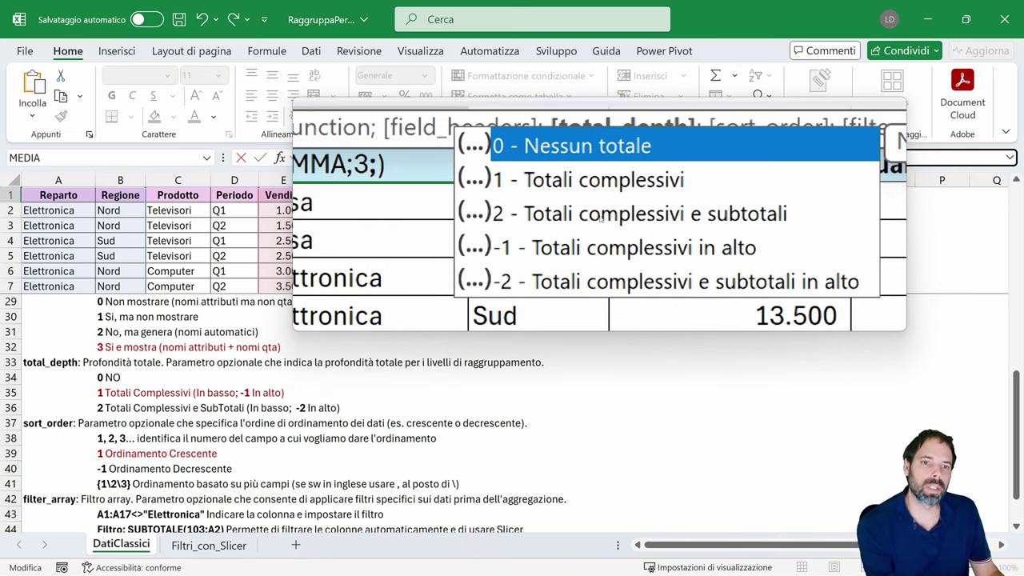
click(602, 216)
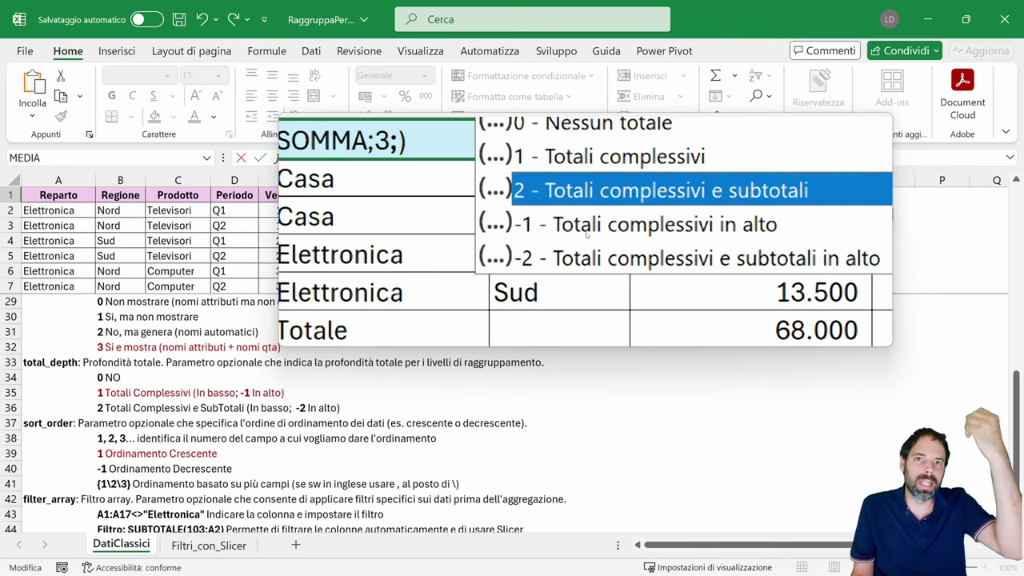
key(Escape)
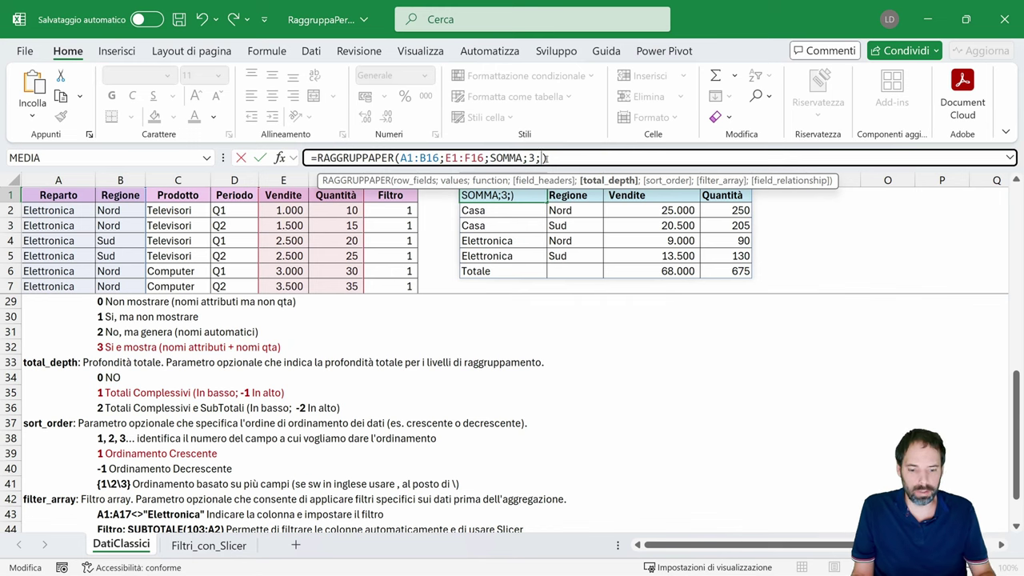
key(BackSpace)
text(;)
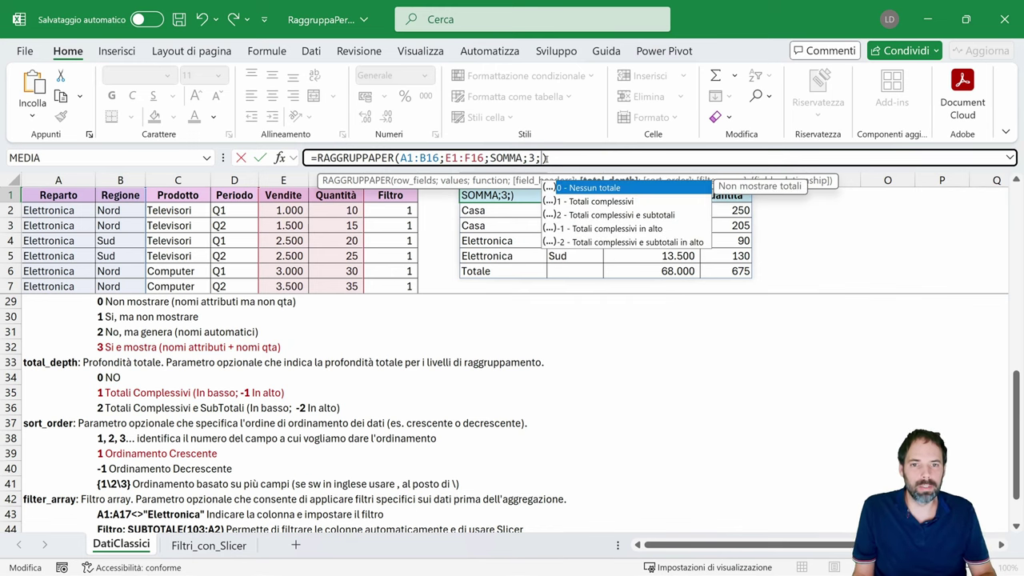
text(2)
key(Return)
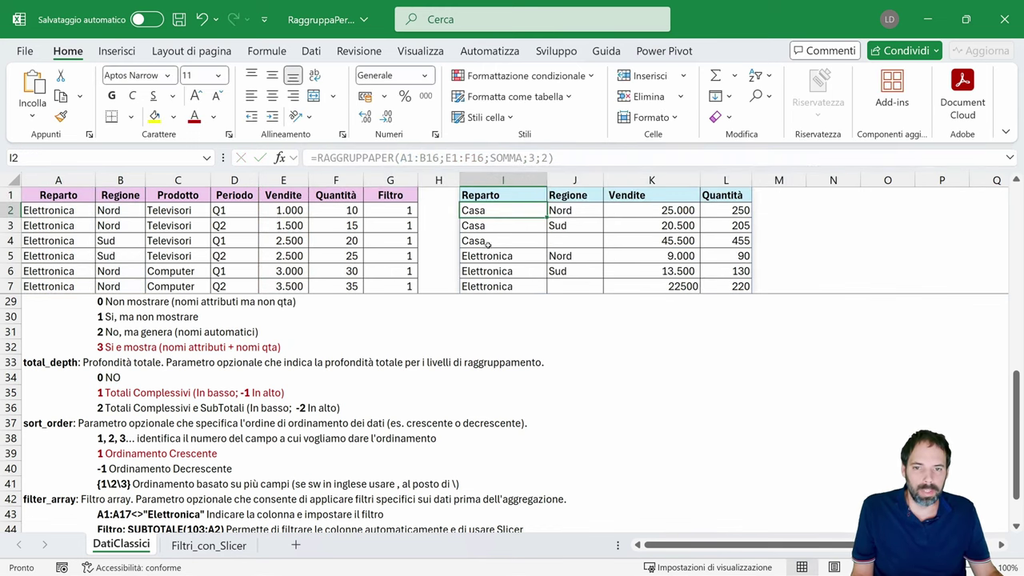
- Turn on Subtotale "Reparto" in the pivot table
drag(486, 244, 740, 243)
scroll(569, 378, up, 7)
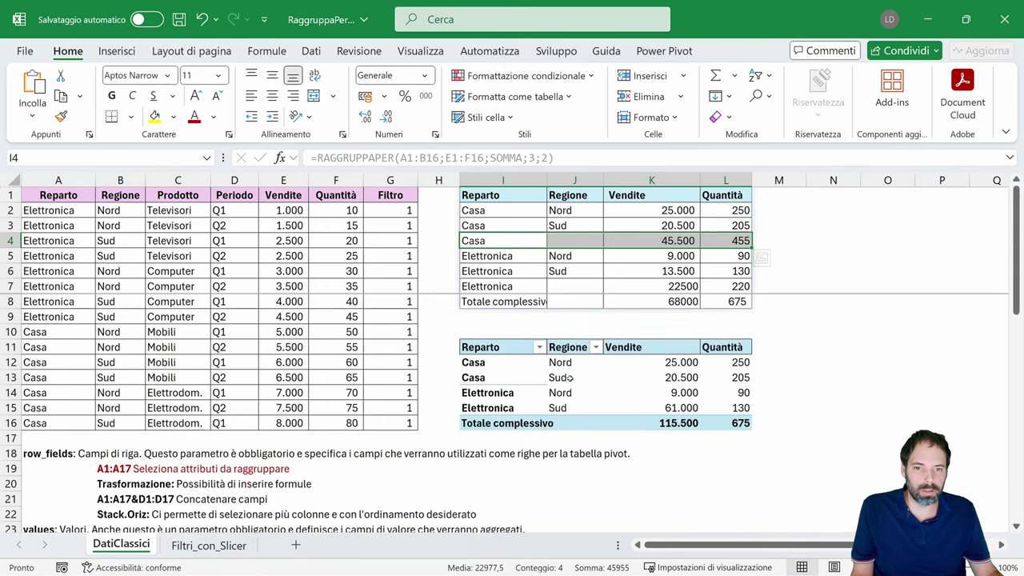
right_click(525, 364)
mouse_move(568, 317)
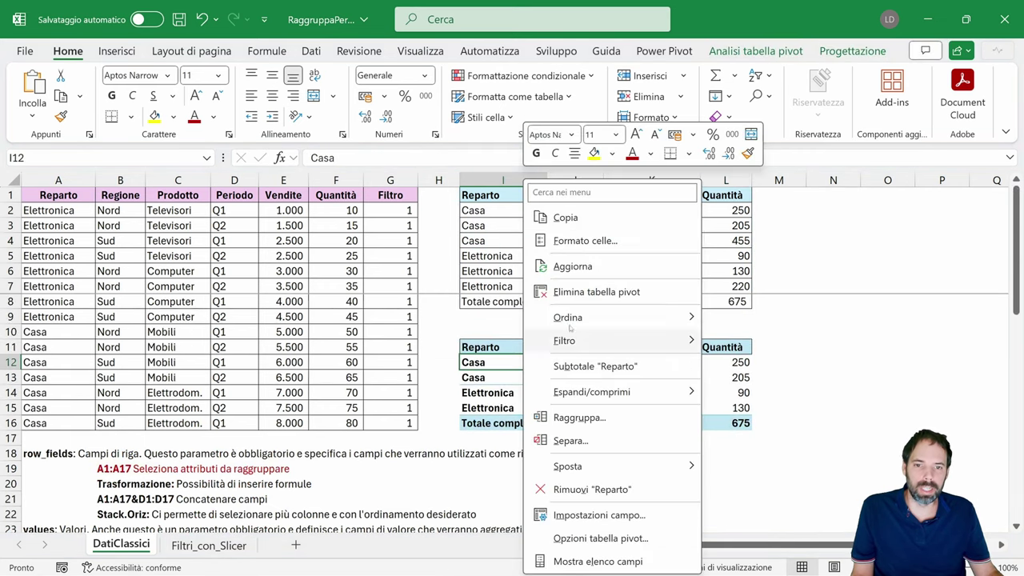
click(563, 364)
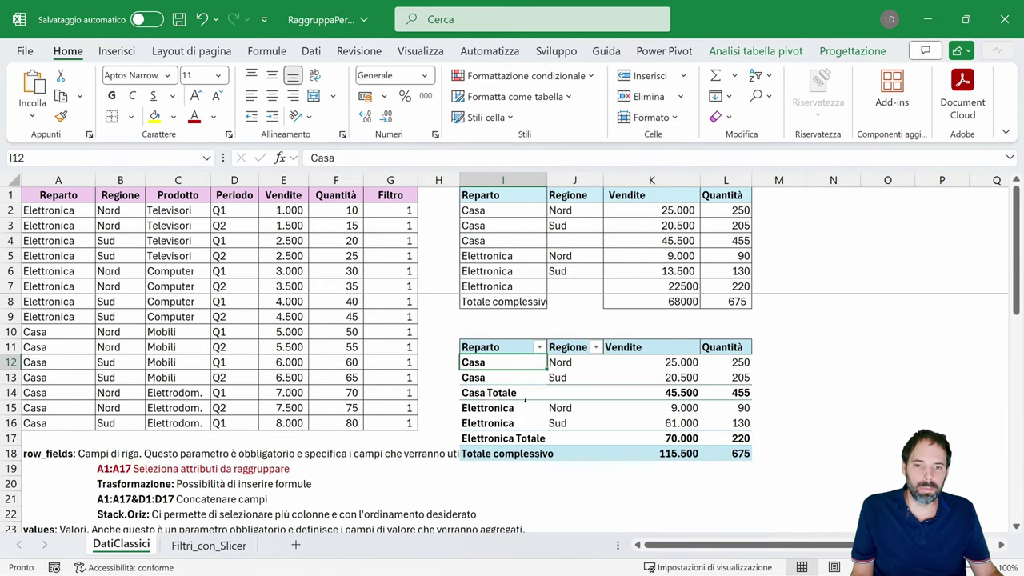
- Compare the pivot's Casa and Elettronica subtotal rows with the RAGGRUPPAPER subtotals
click(466, 393)
drag(491, 242, 740, 240)
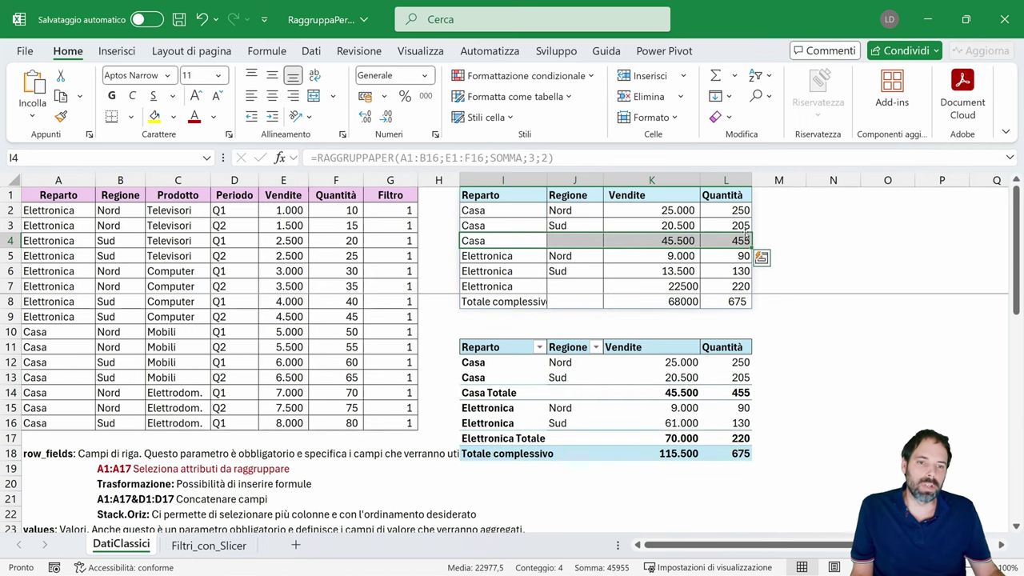
drag(484, 347, 728, 453)
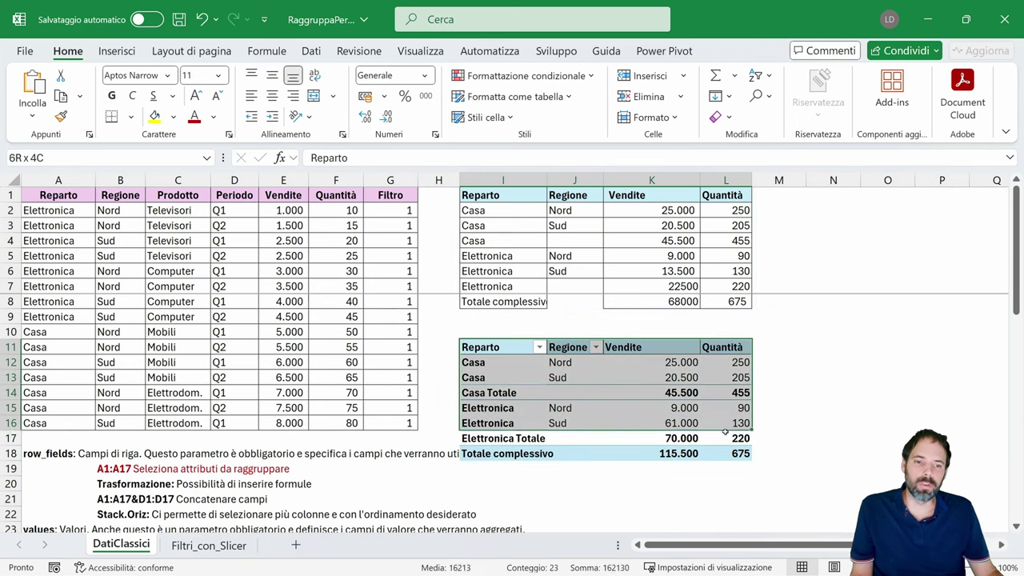
click(460, 392)
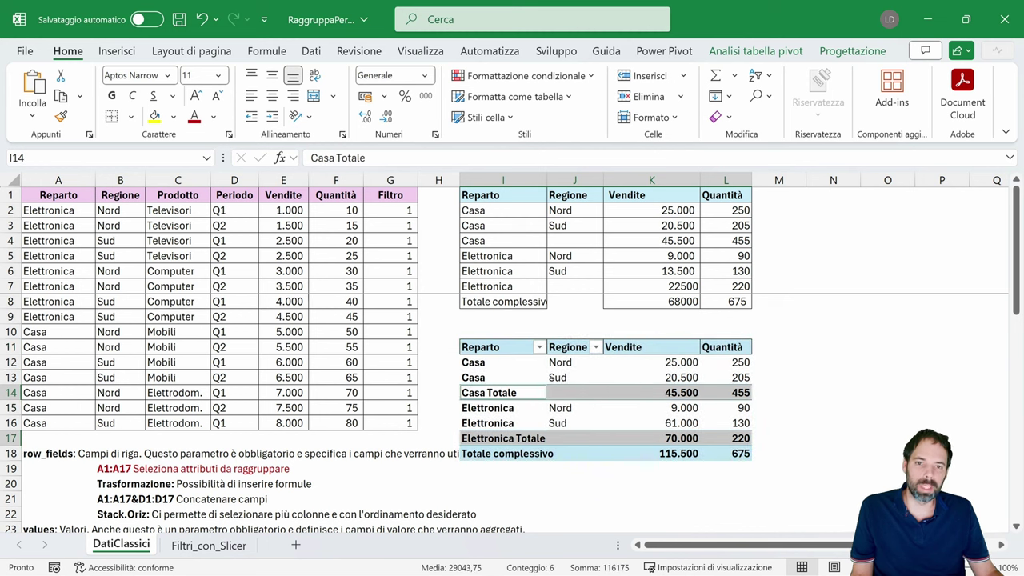
- Select I1:N9 around the RAGGRUPPAPER results and bring up the Formattazione condizionale menu
drag(519, 193, 737, 290)
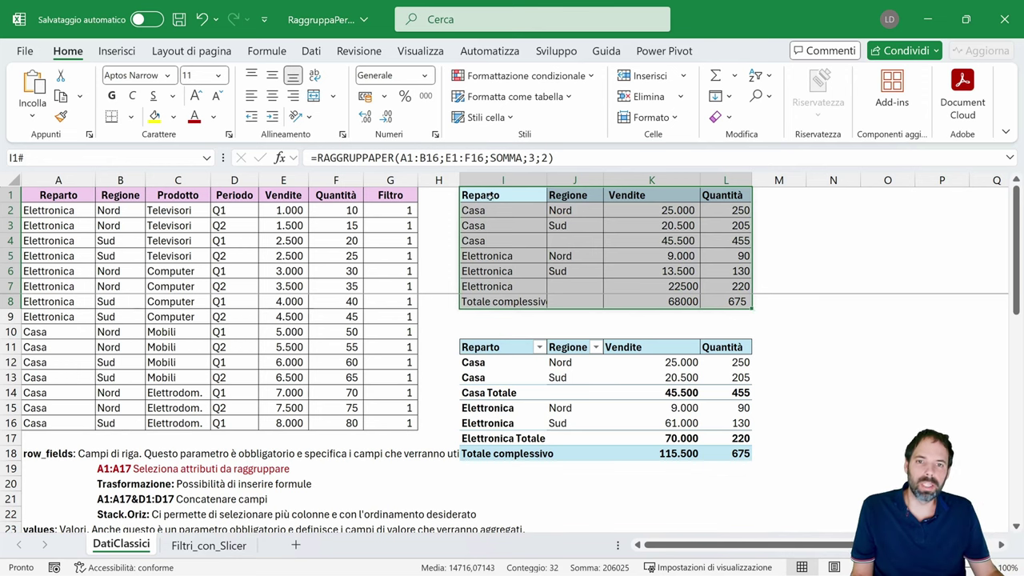
drag(500, 195, 732, 196)
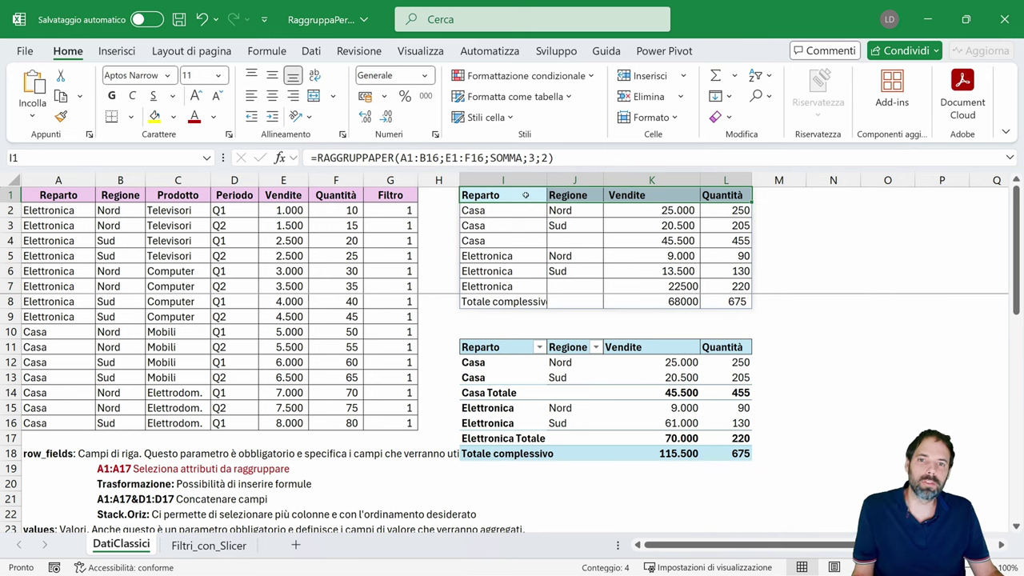
click(508, 272)
drag(489, 198, 836, 316)
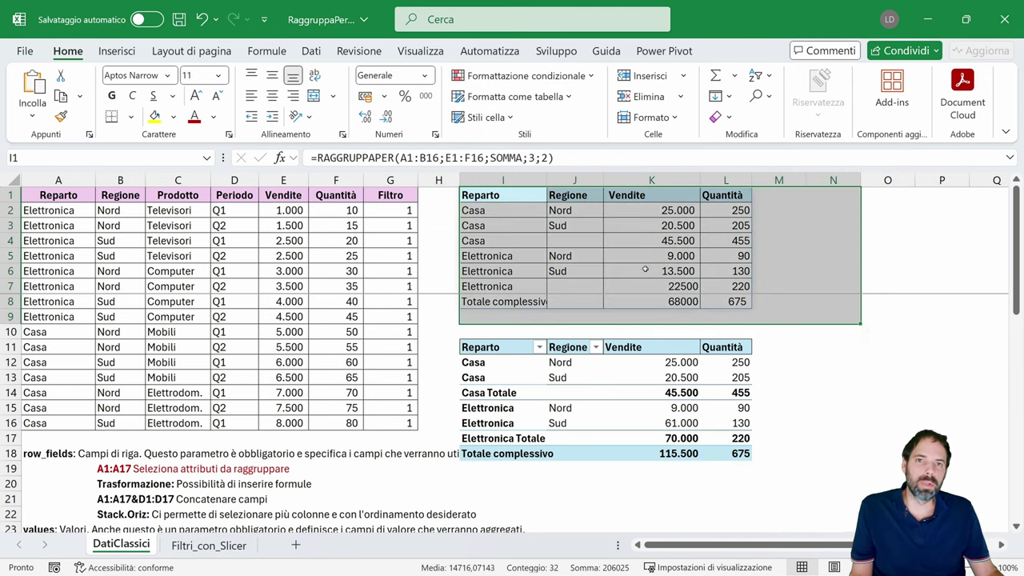
click(583, 76)
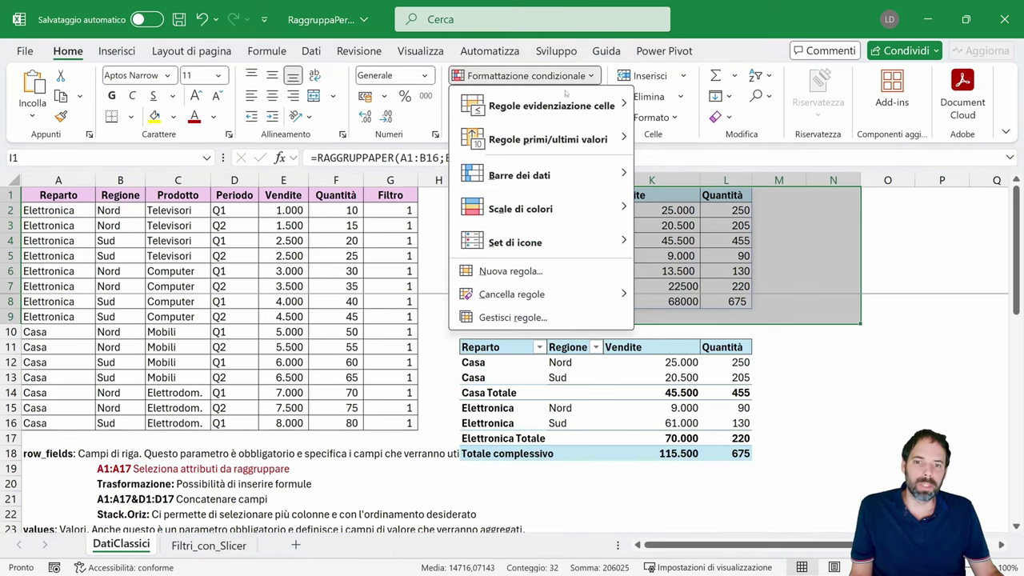
- In the rules manager, shorten the second rule's applies-to range to $I$1:$X$9
click(516, 318)
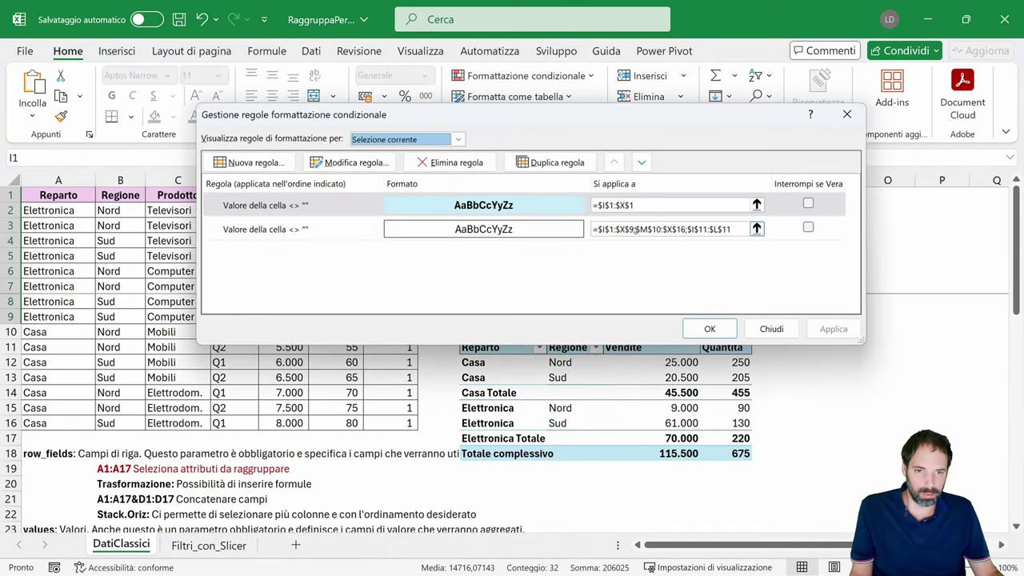
drag(636, 229, 731, 230)
key(Delete)
click(833, 329)
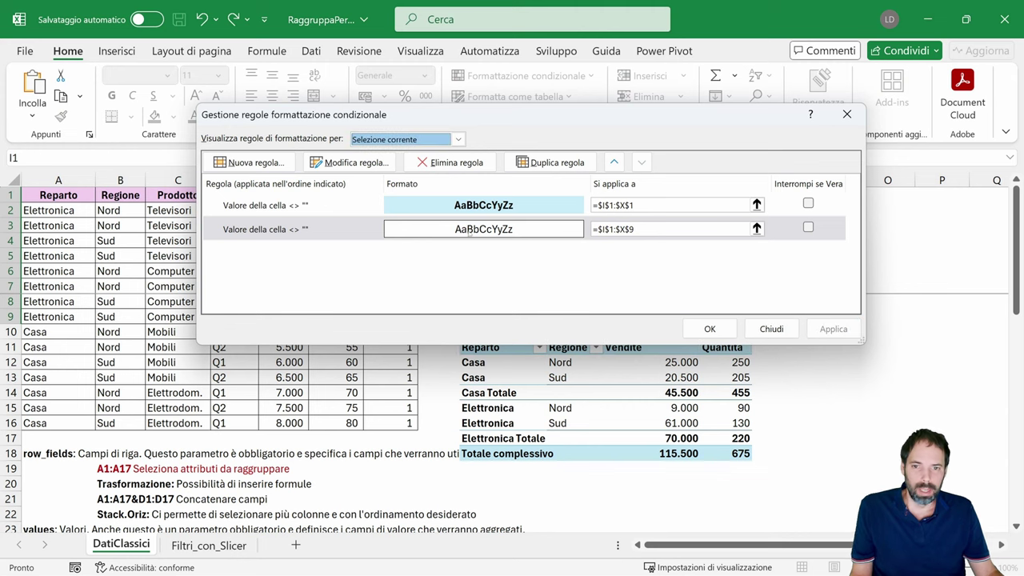
- Give the second 'not empty' rule a border format, then confirm both rules in the manager
click(277, 230)
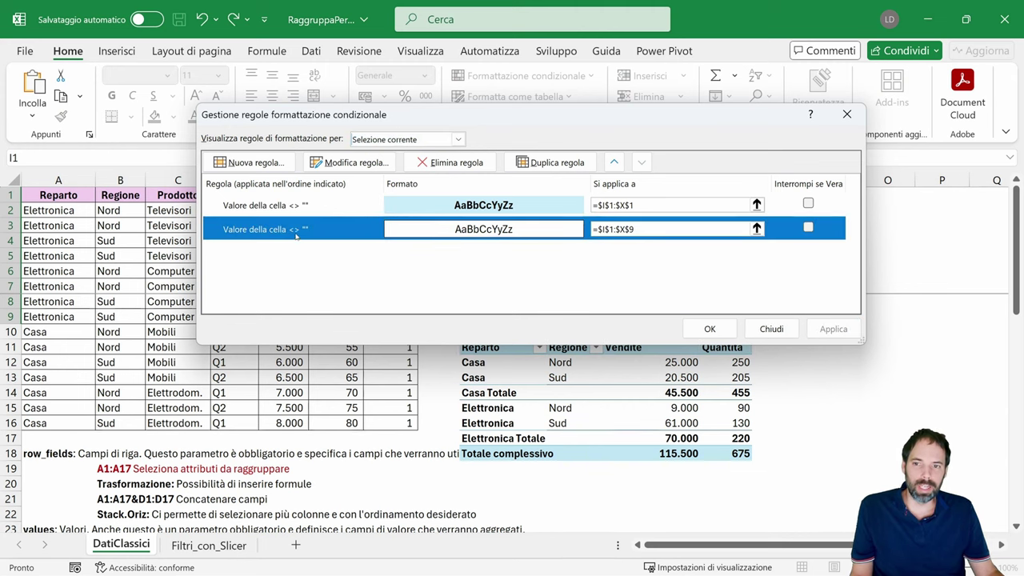
double_click(304, 235)
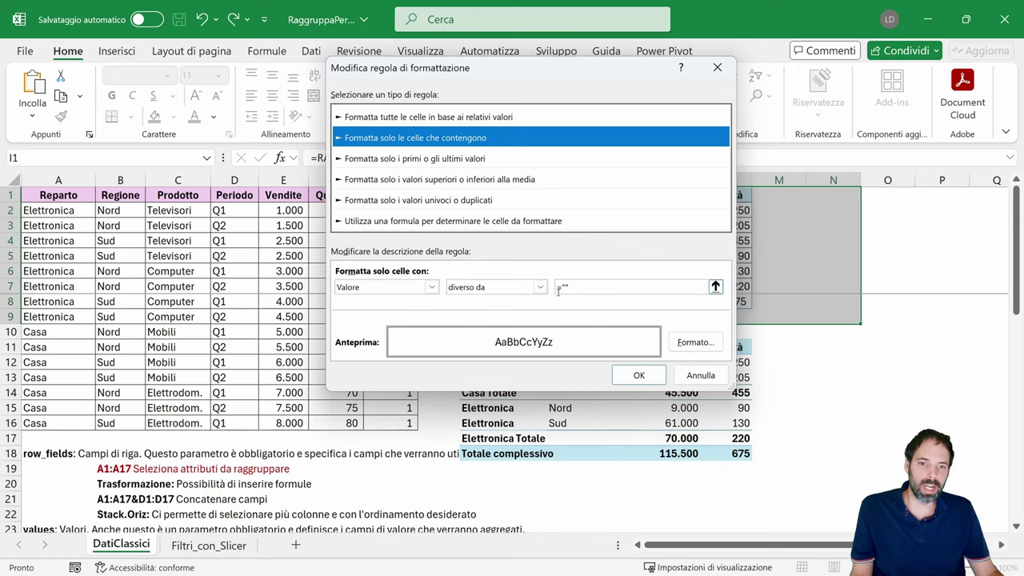
click(695, 342)
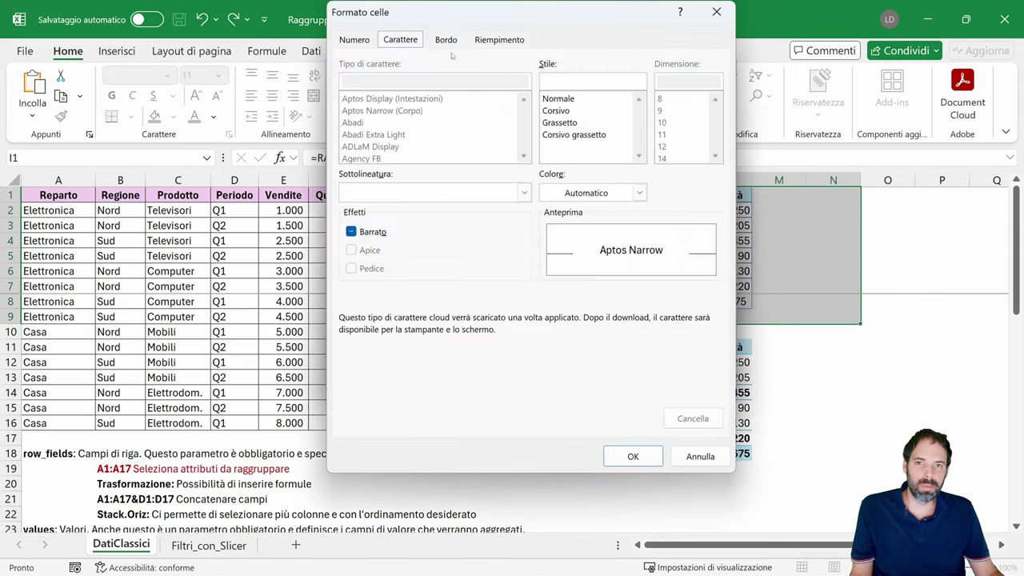
click(446, 40)
click(700, 456)
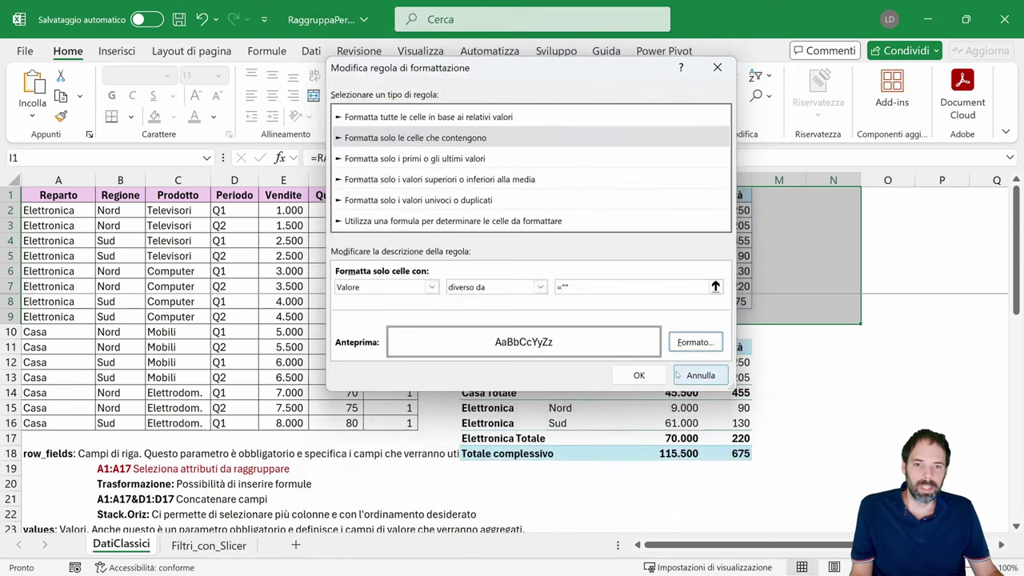
click(700, 373)
click(268, 206)
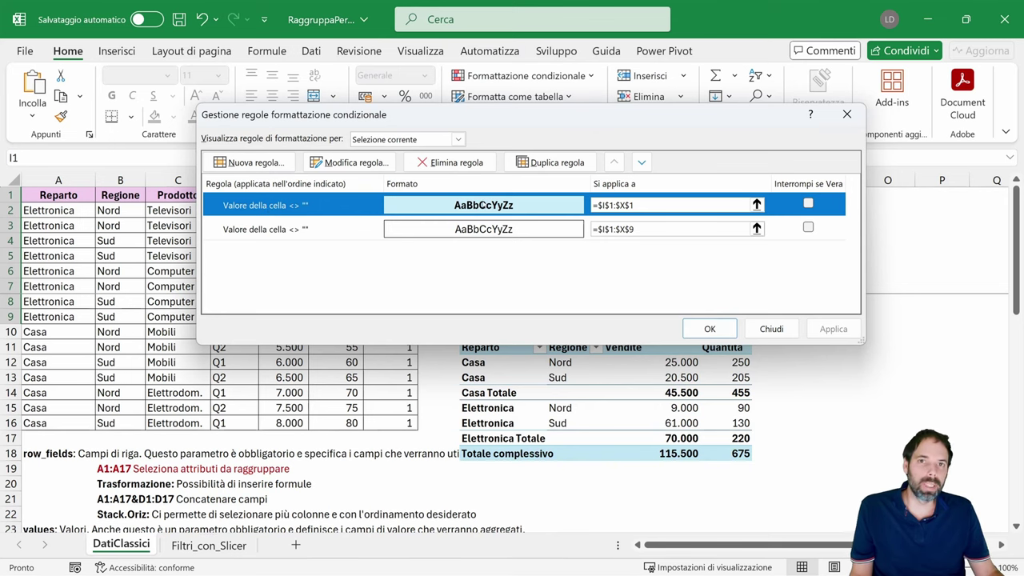
click(695, 328)
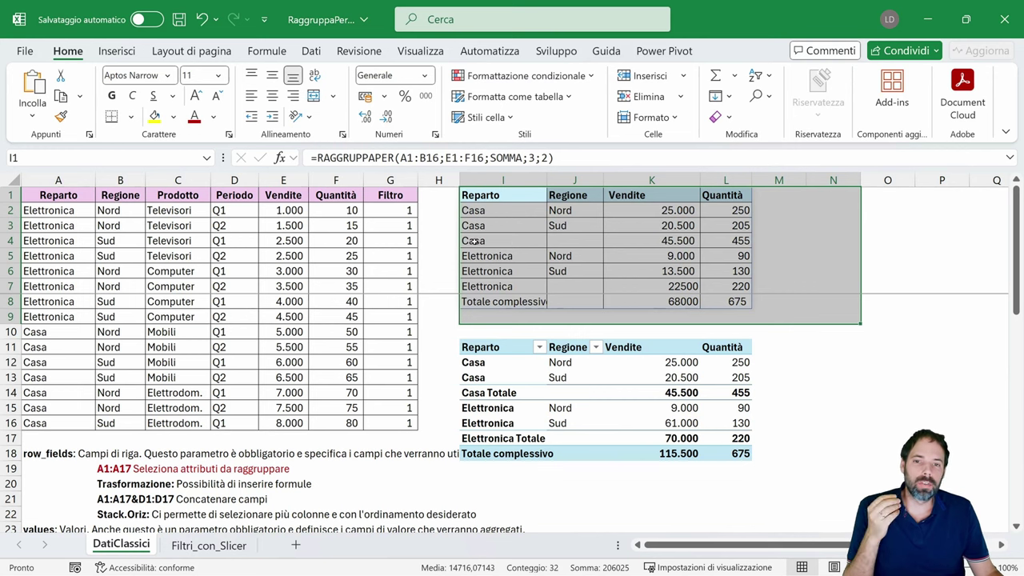
- Change total_depth in I1's RAGGRUPPAPER formula from 2 to 1, leaving one Totale row of 68.000
drag(478, 241, 705, 240)
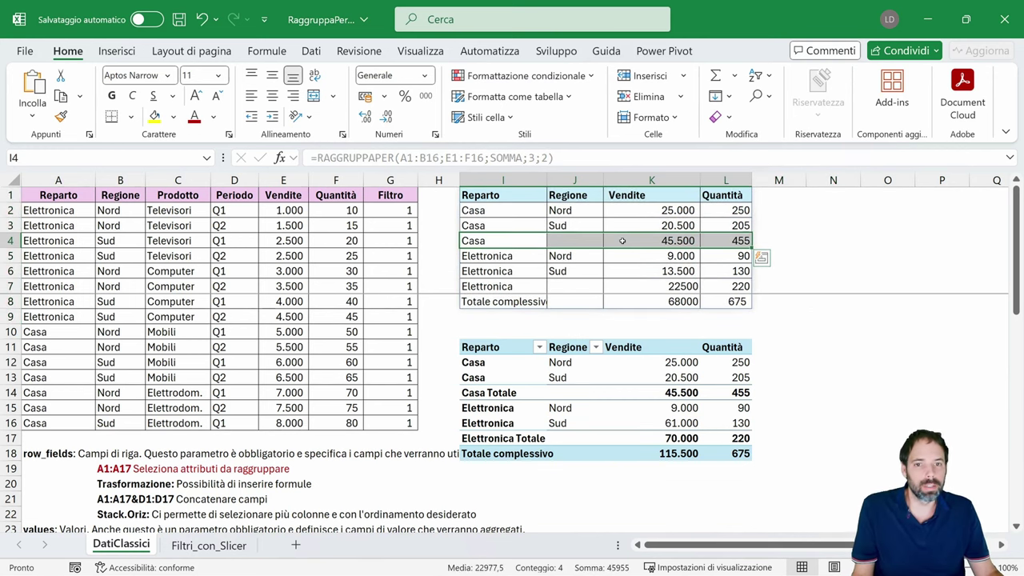
click(501, 194)
double_click(527, 198)
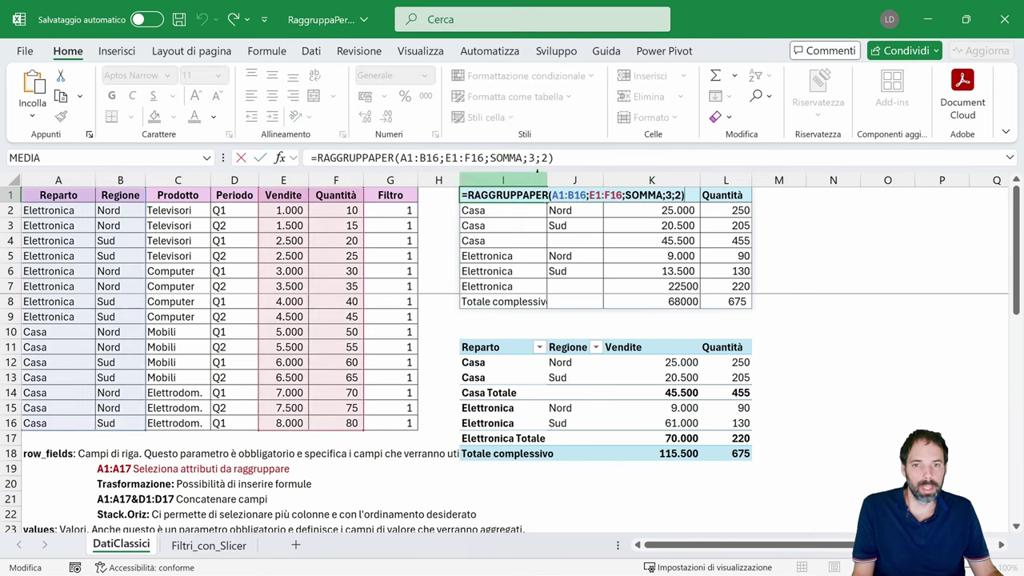
key(BackSpace)
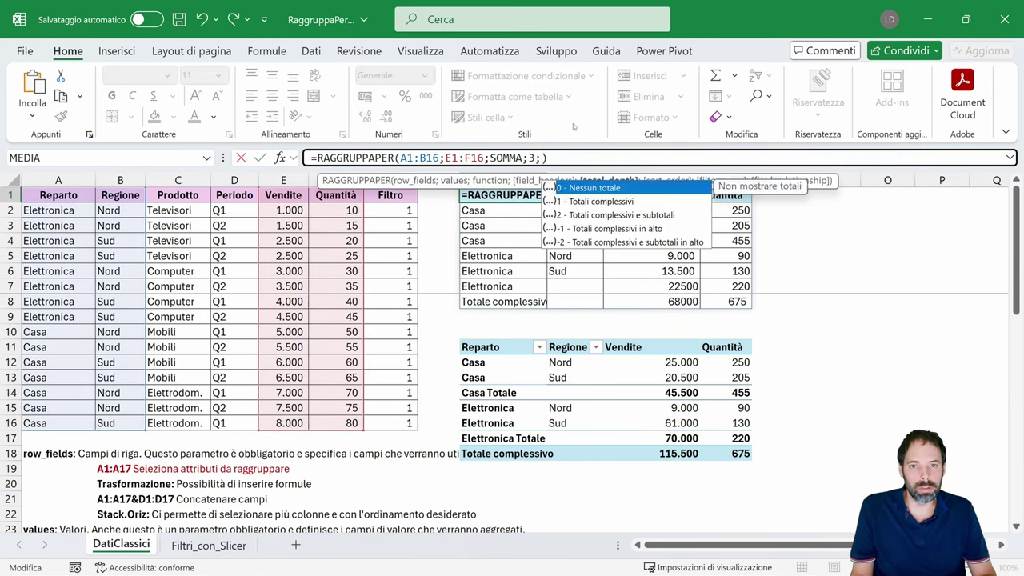
text(1)
key(Return)
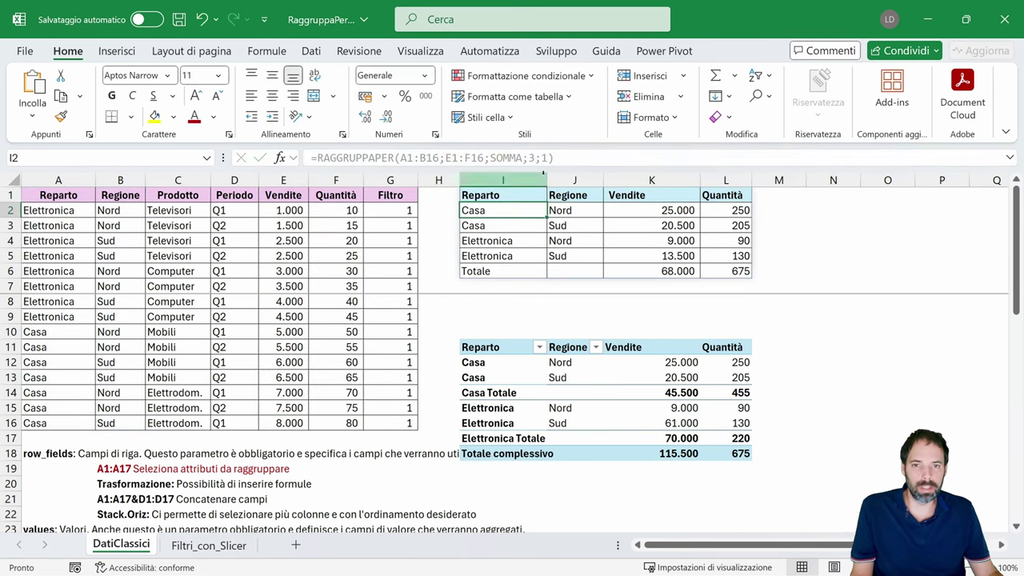
click(506, 200)
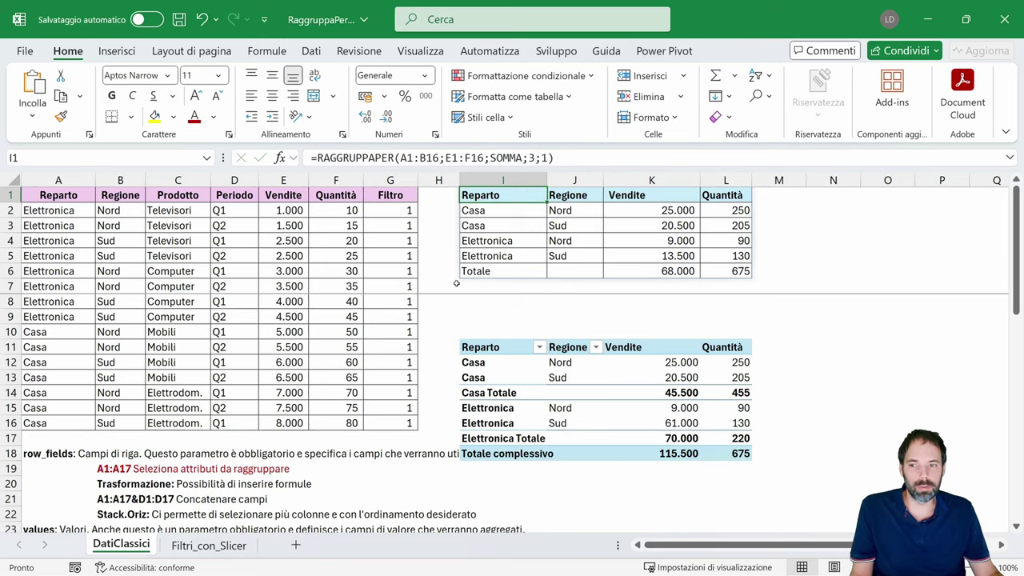
click(547, 158)
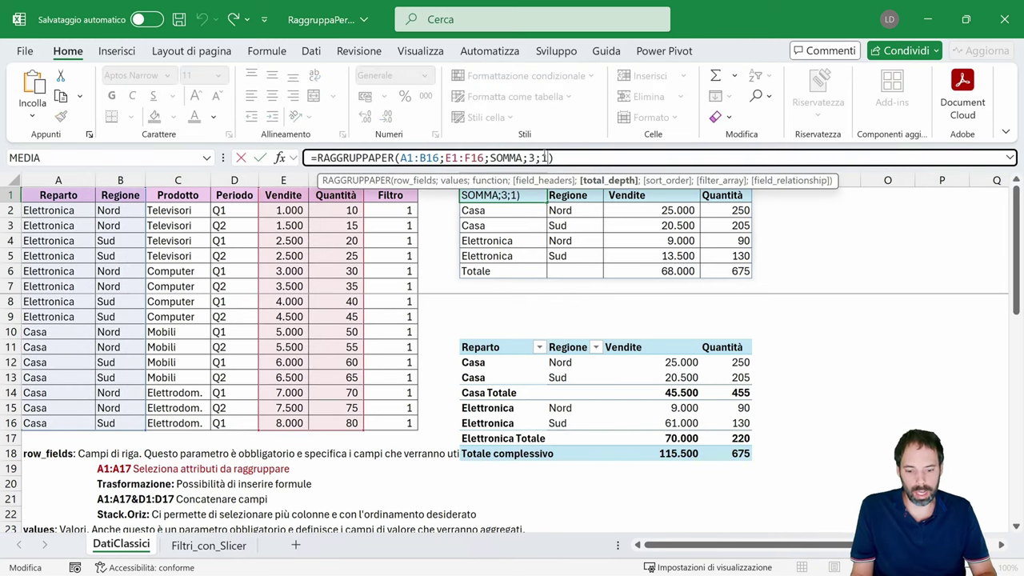
- Add a descending sort_order of -1 to the RAGGRUPPAPER formula in I1
text(;)
scroll(136, 391, down, 5)
scroll(136, 391, down, 1)
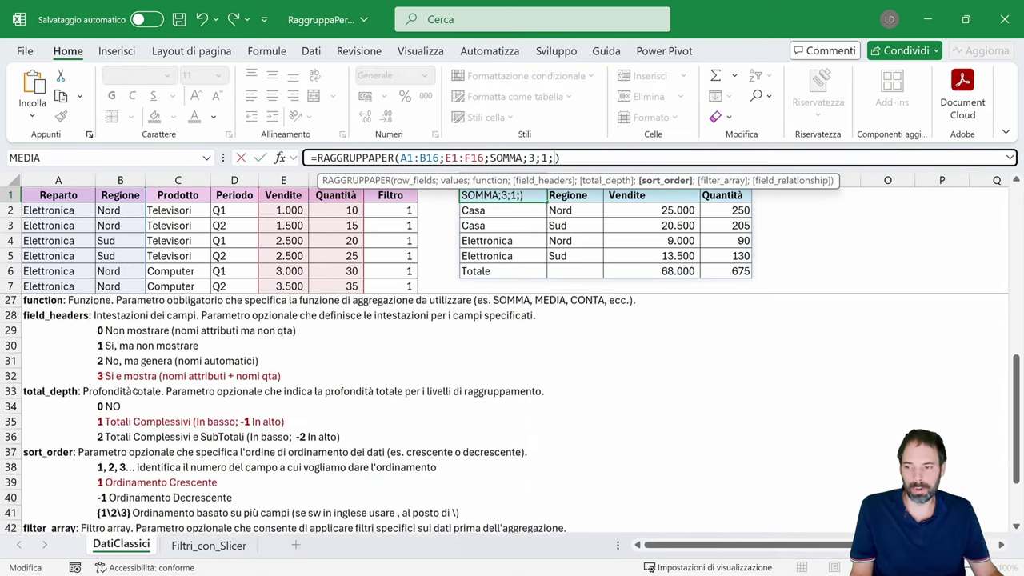
scroll(136, 391, down, 2)
scroll(137, 432, down, 3)
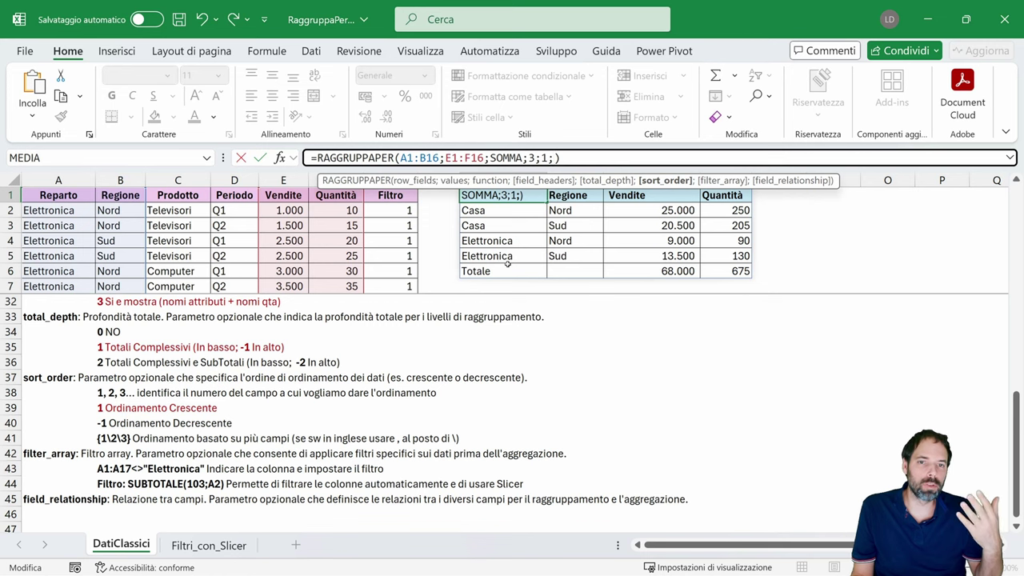
text(2)
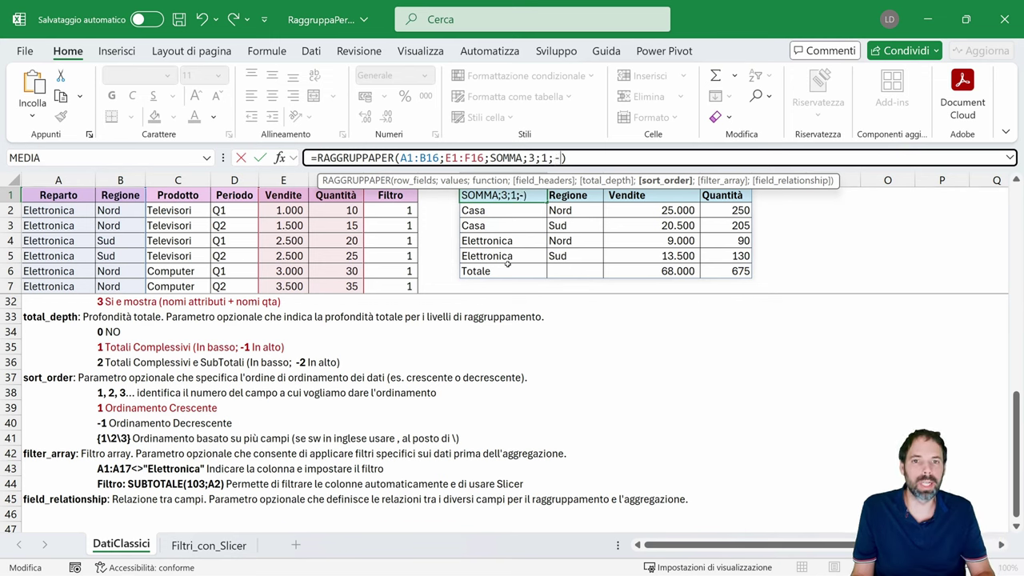
text(1)
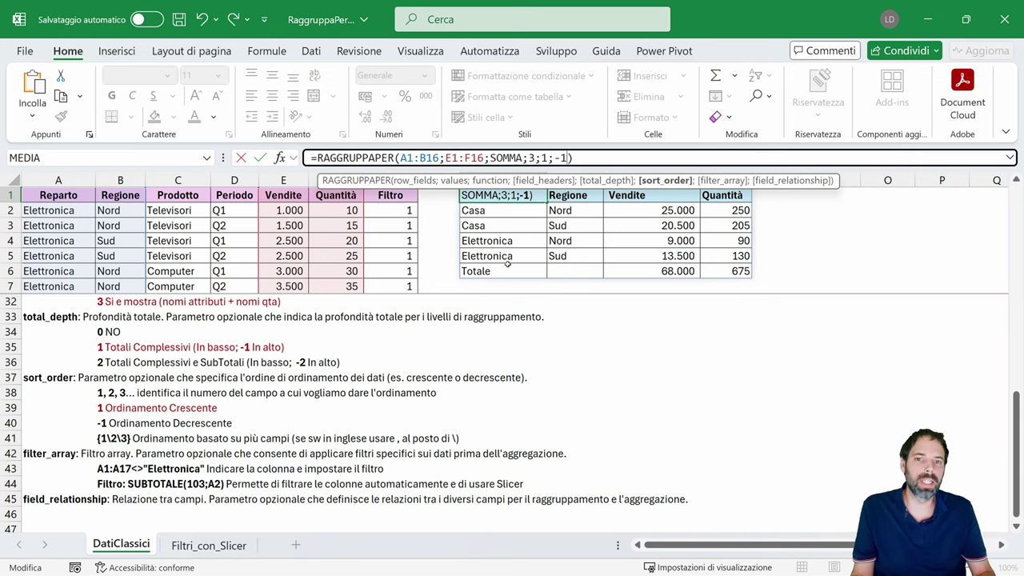
key(Return)
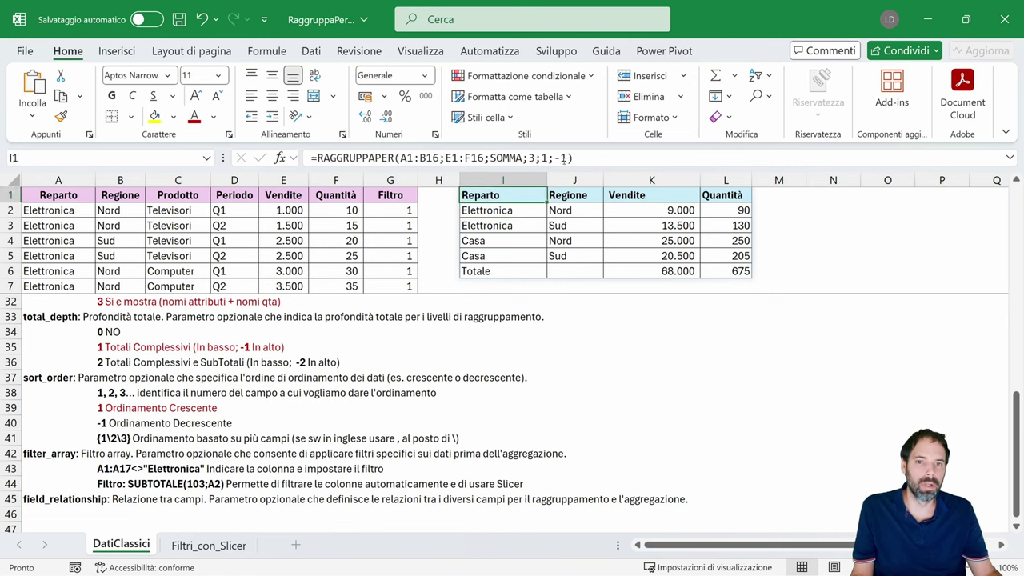
- Change the sort_order to -2 so Sud rows come before Nord within each department
click(564, 158)
key(BackSpace)
text(2)
key(Return)
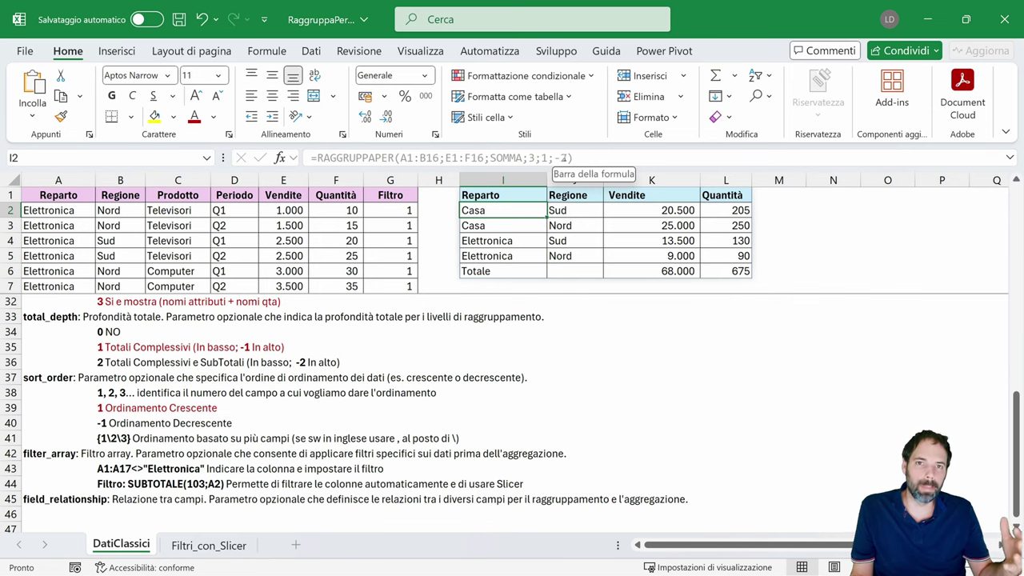
- Replace the -2 sort_order in I1 with the array {1\2}, putting Casa Nord 25.000 first
key(BackSpace)
key(Escape)
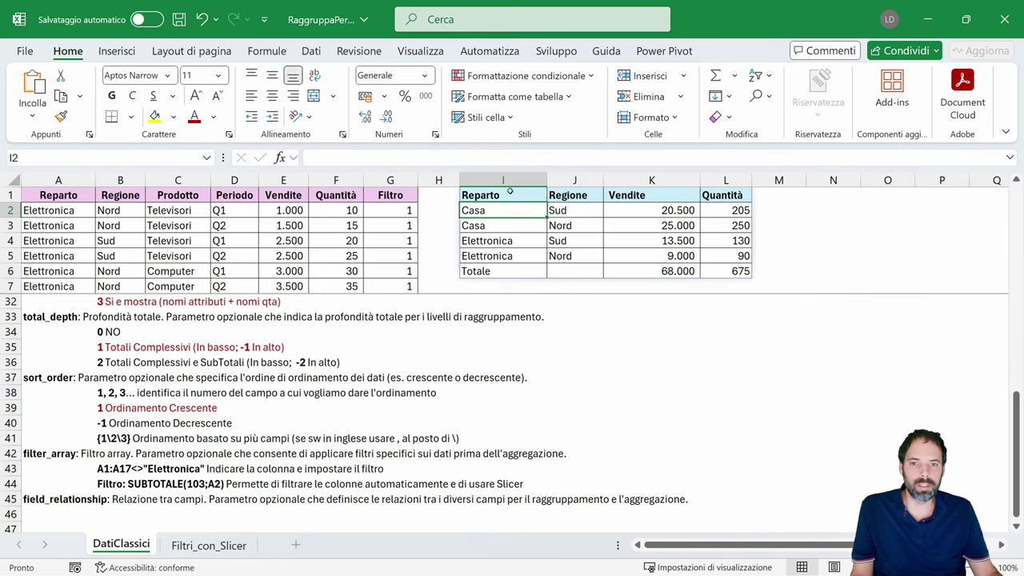
key(Up)
drag(567, 157, 554, 158)
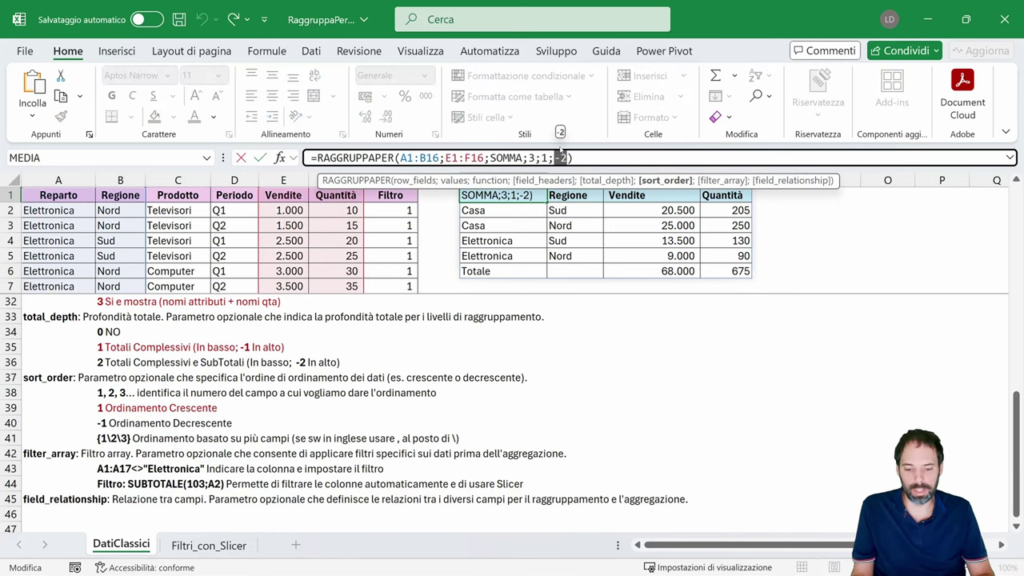
text({)
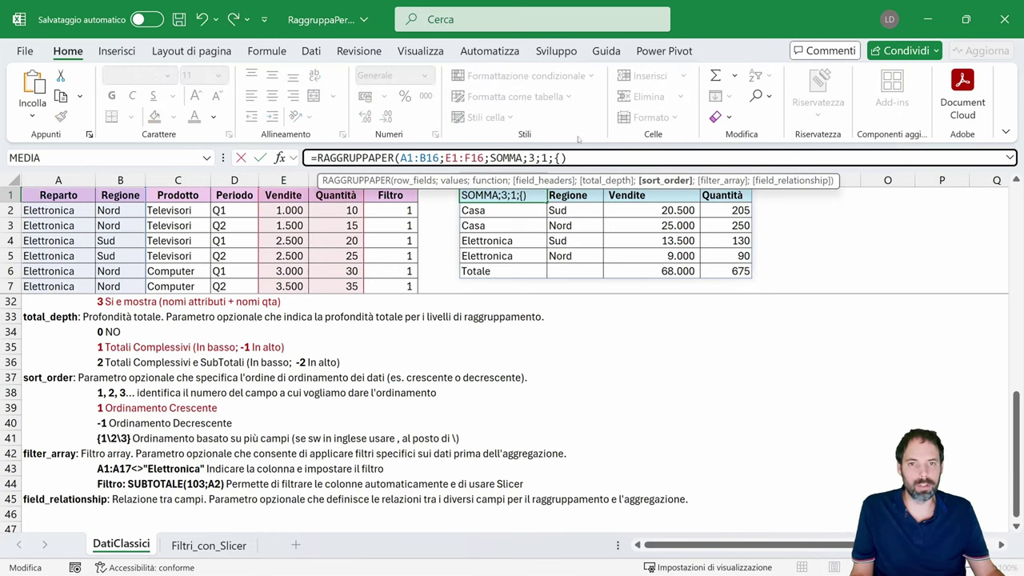
text(})
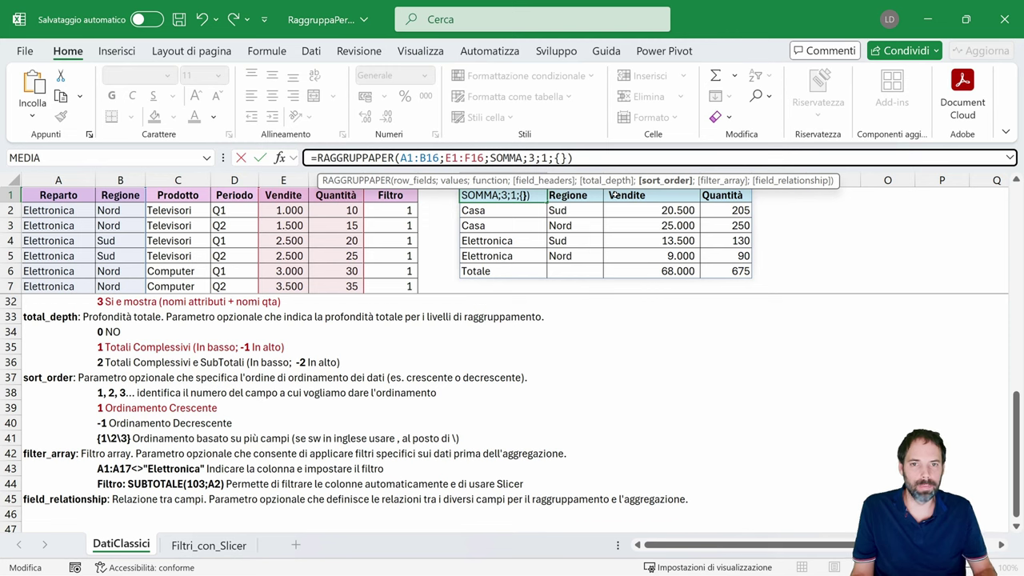
key(Left)
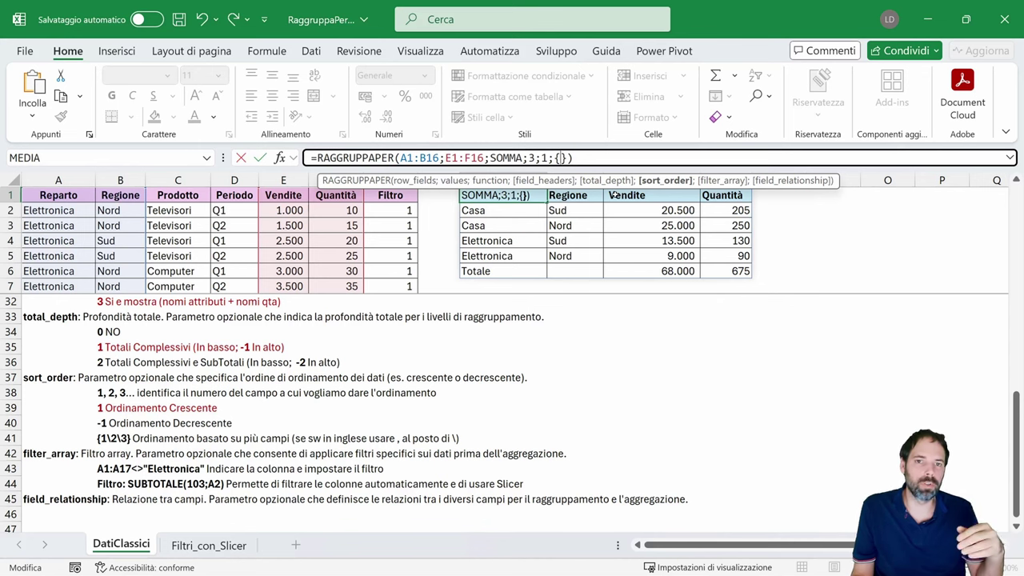
text(1\)
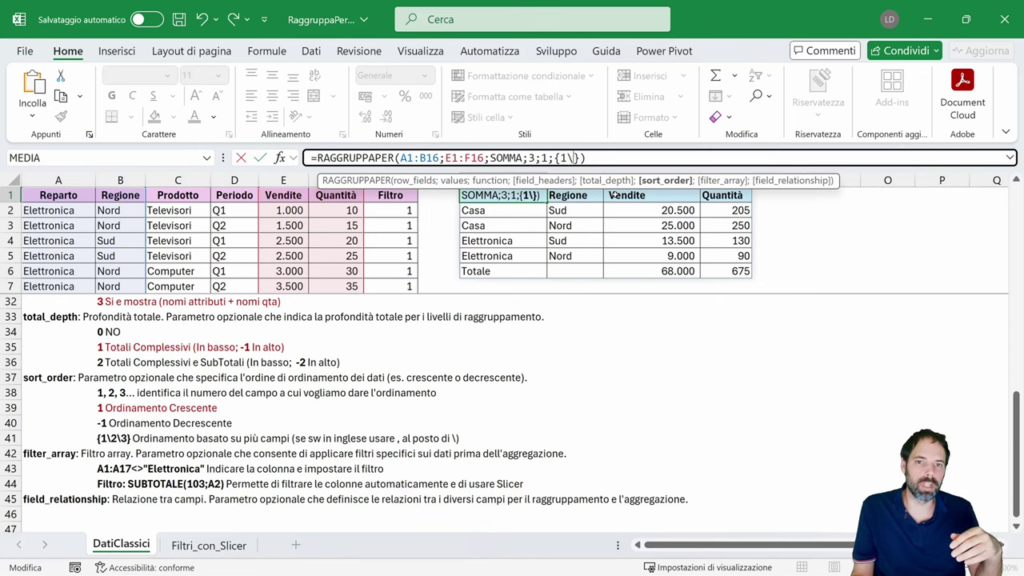
text(2)
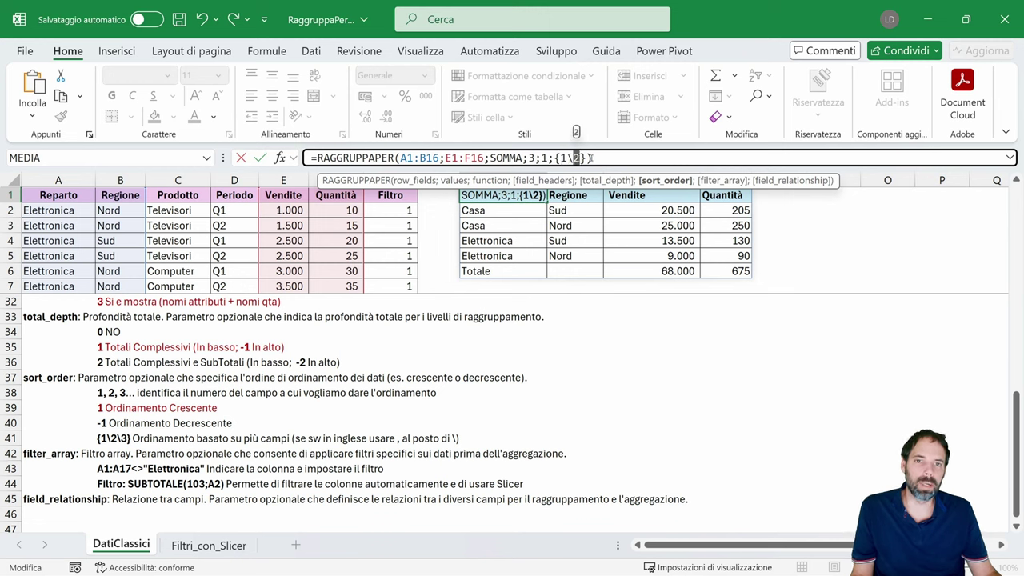
key(Return)
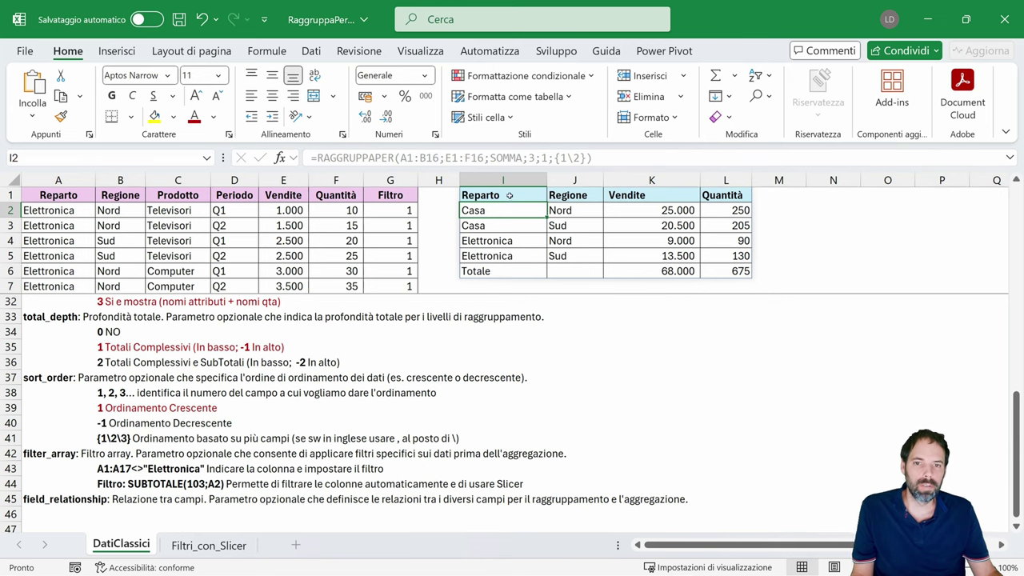
- Inspect the spilled result cells, including the Regione header, and reselect formula cell I1
click(560, 223)
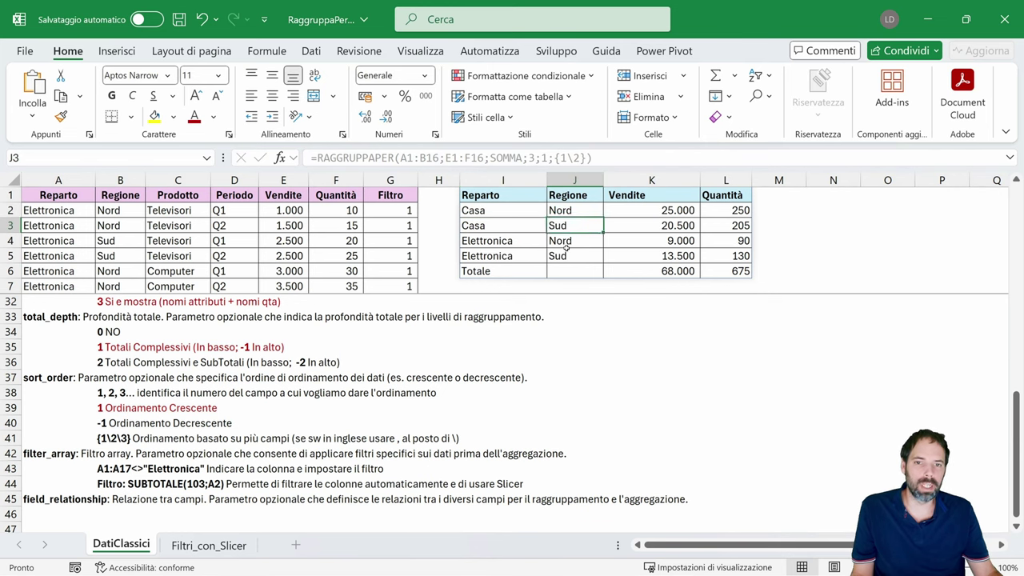
click(515, 200)
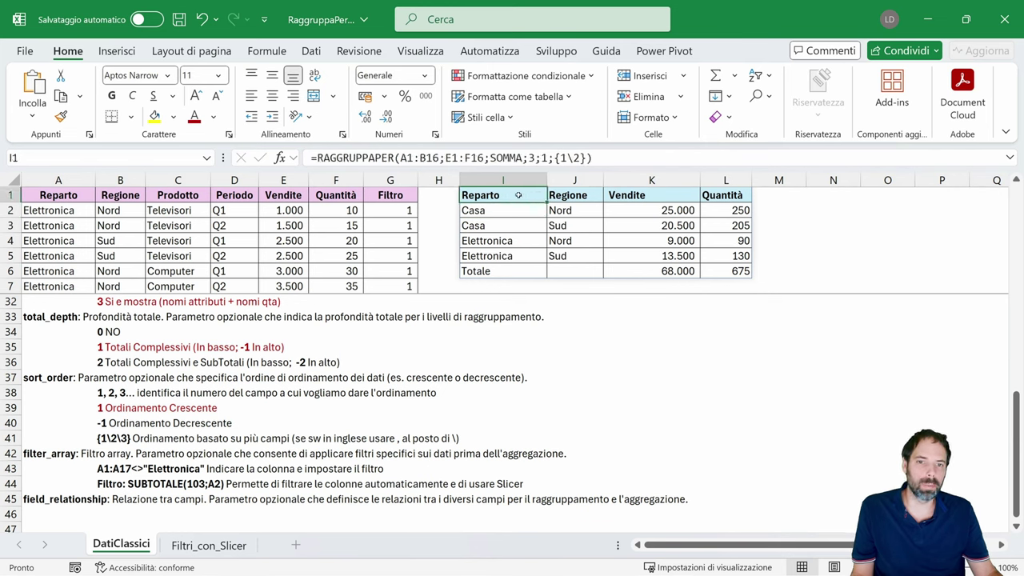
click(570, 195)
double_click(570, 195)
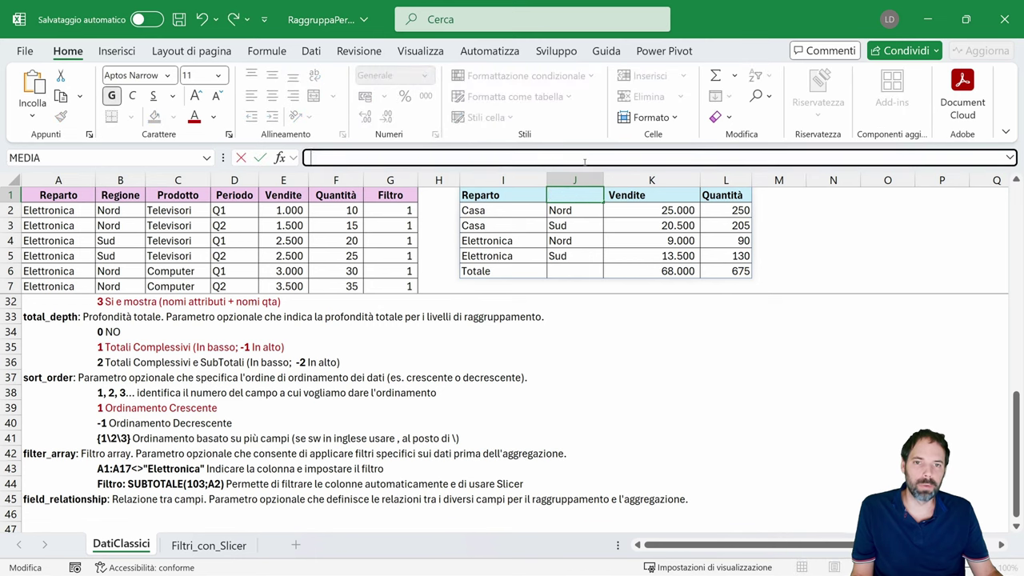
click(503, 196)
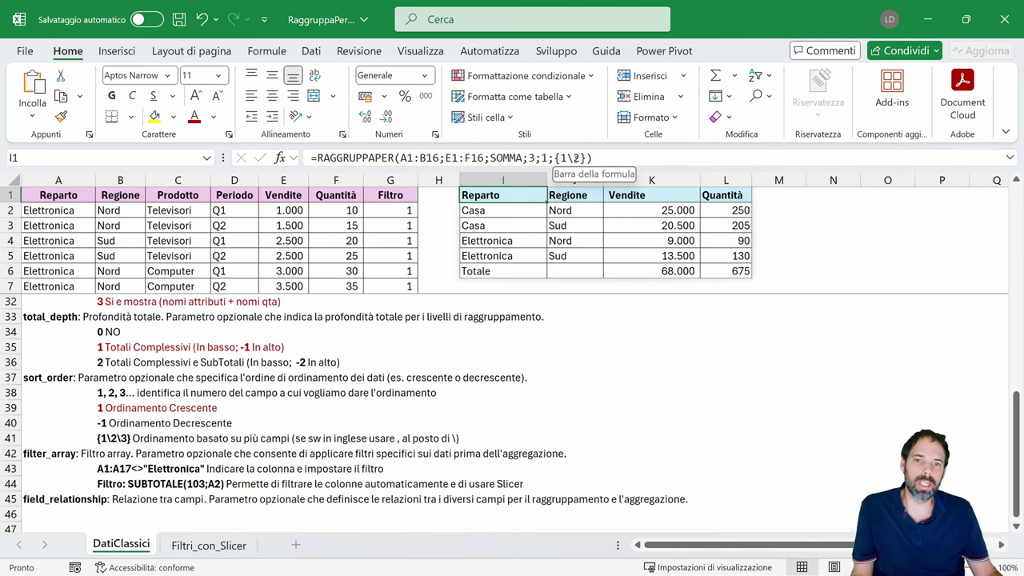
- Try {1,2} as the sort order, then undo the #VALORE! error back to {1\2}
click(572, 158)
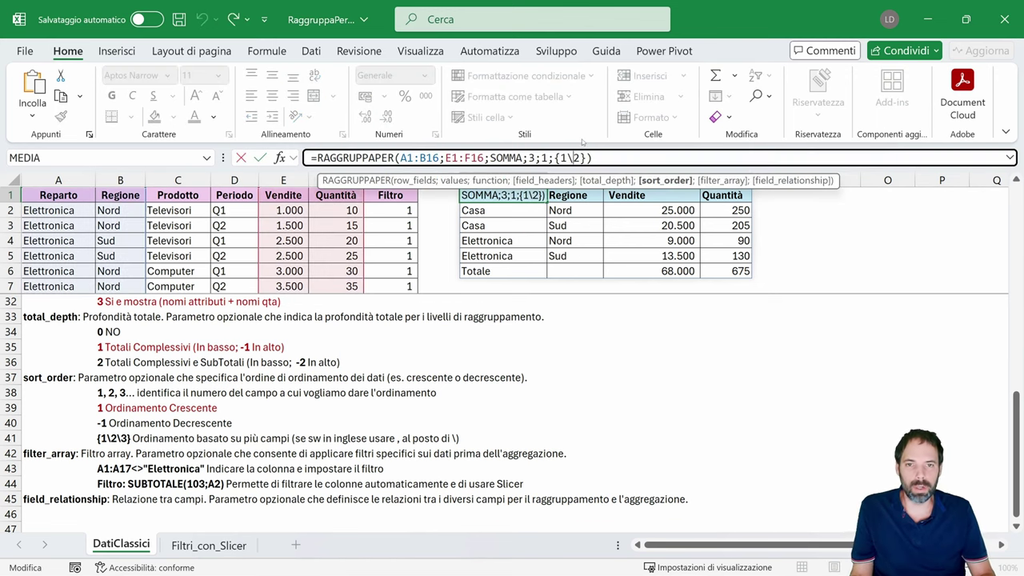
key(BackSpace)
text(,)
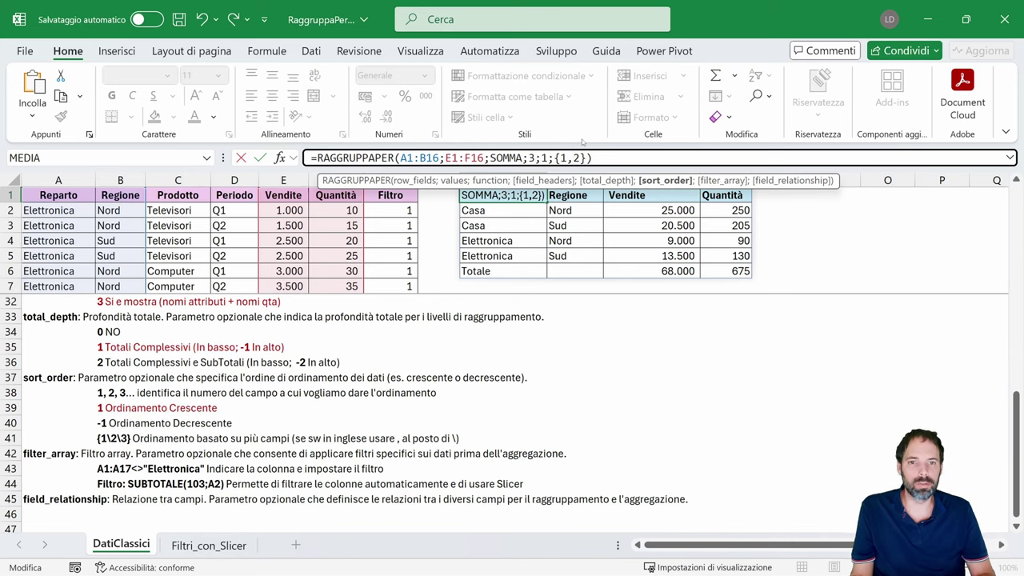
key(ctrl+Return)
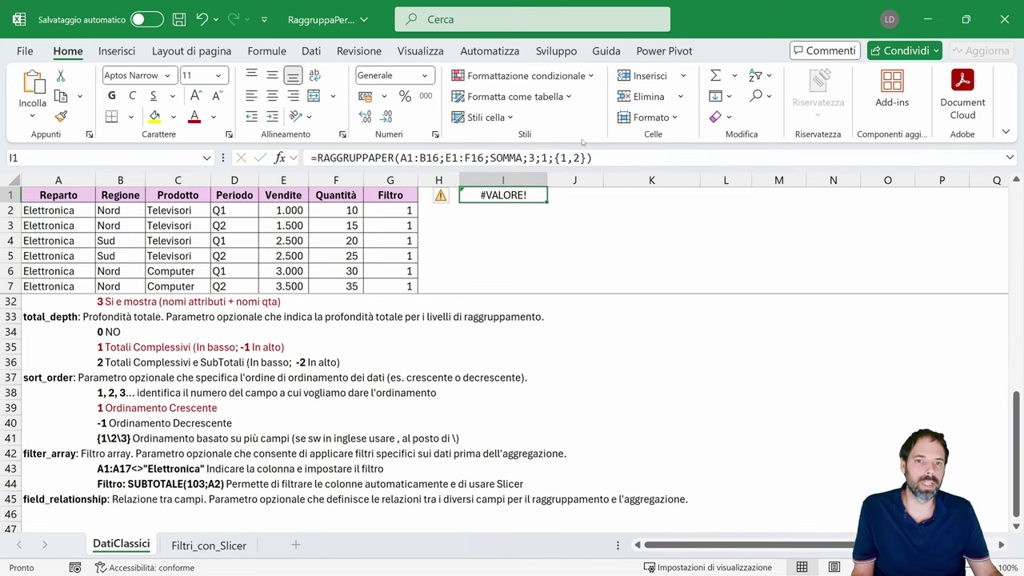
key(ctrl+z)
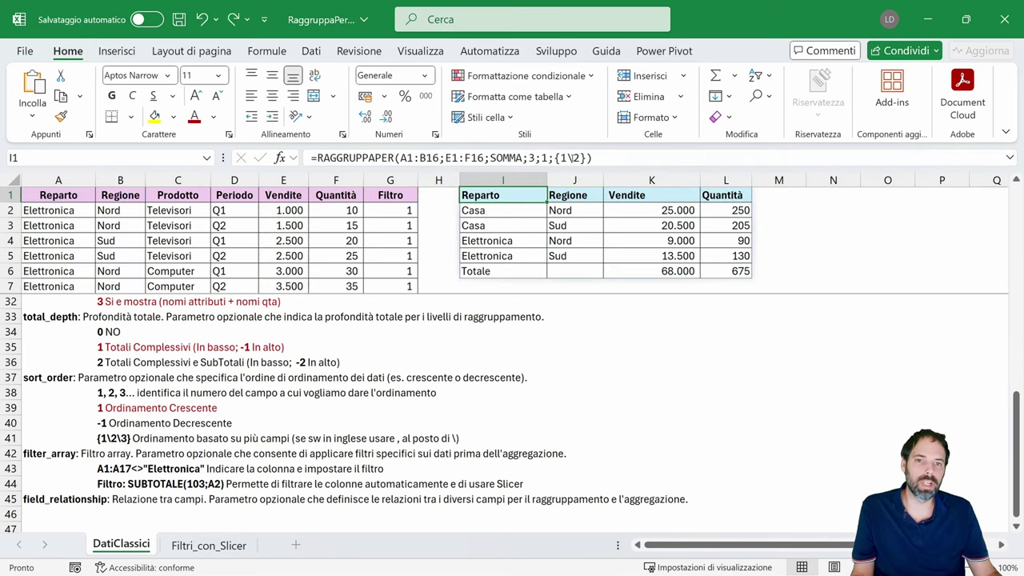
click(590, 157)
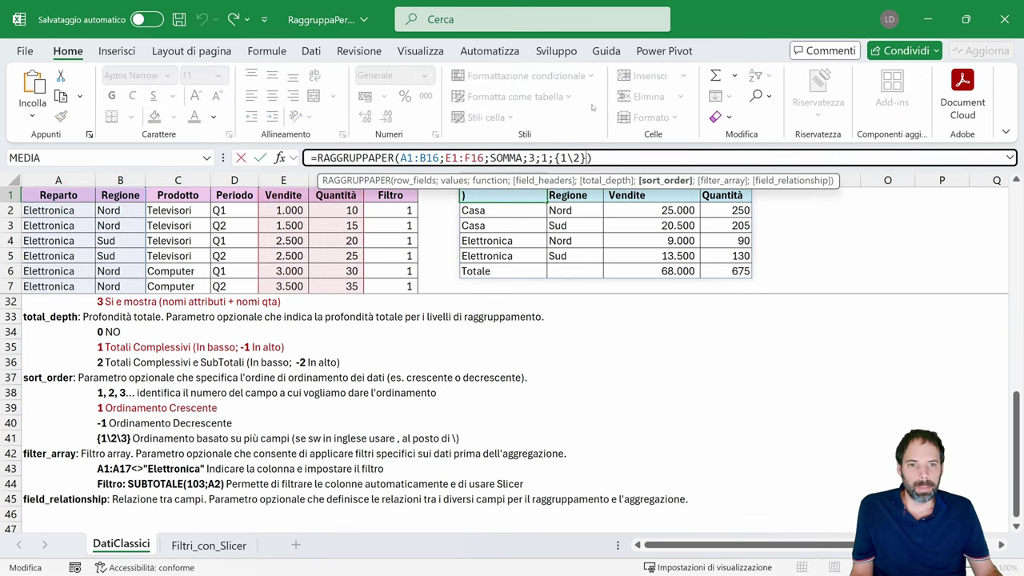
- Add the filter argument A1:A16="Elettronica" to I1's formula, leaving Nord 9.000 and Sud 13.500
text(;)
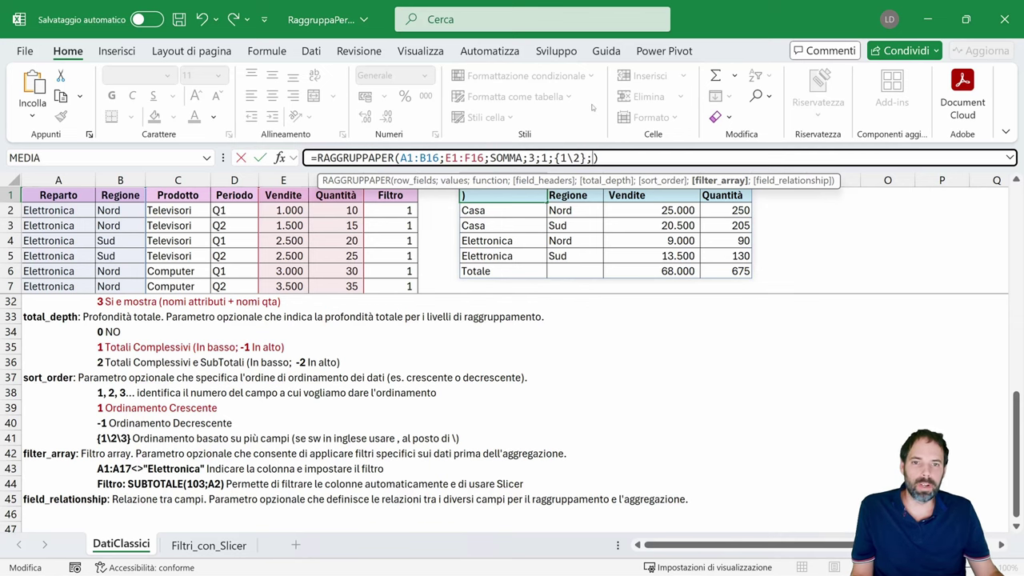
scroll(404, 280, up, 8)
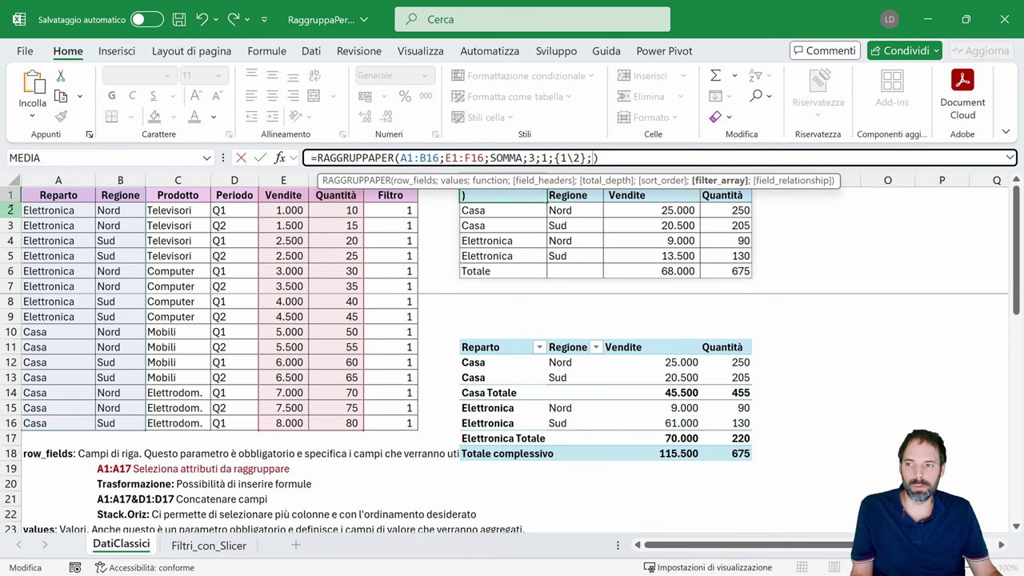
drag(74, 196, 61, 423)
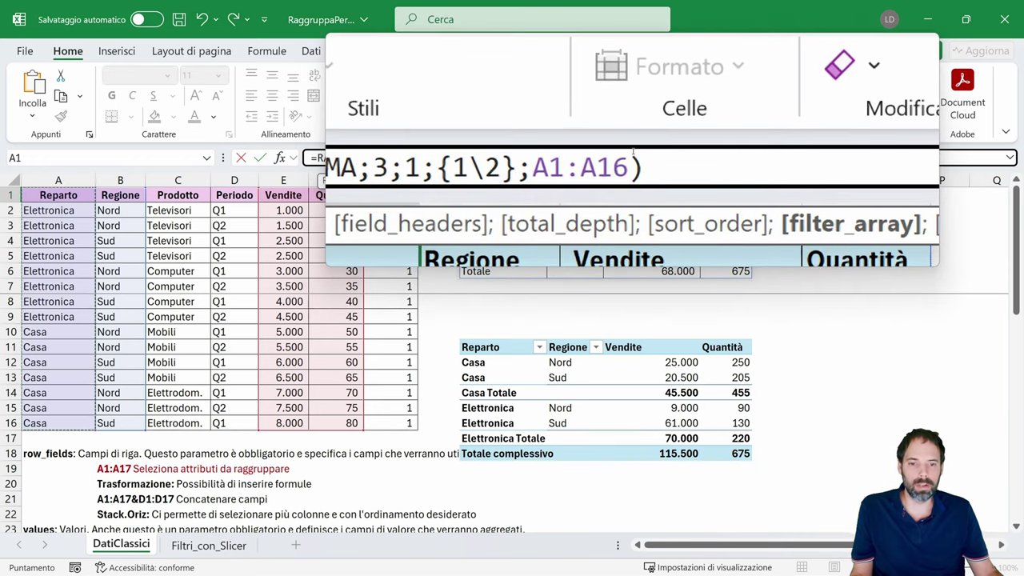
text(="El)
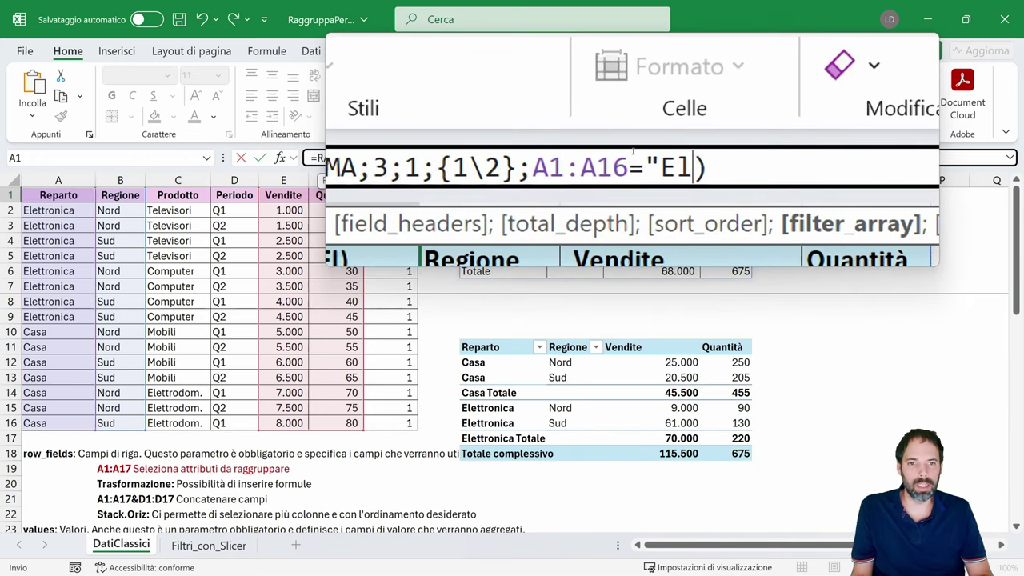
text(ettronica")
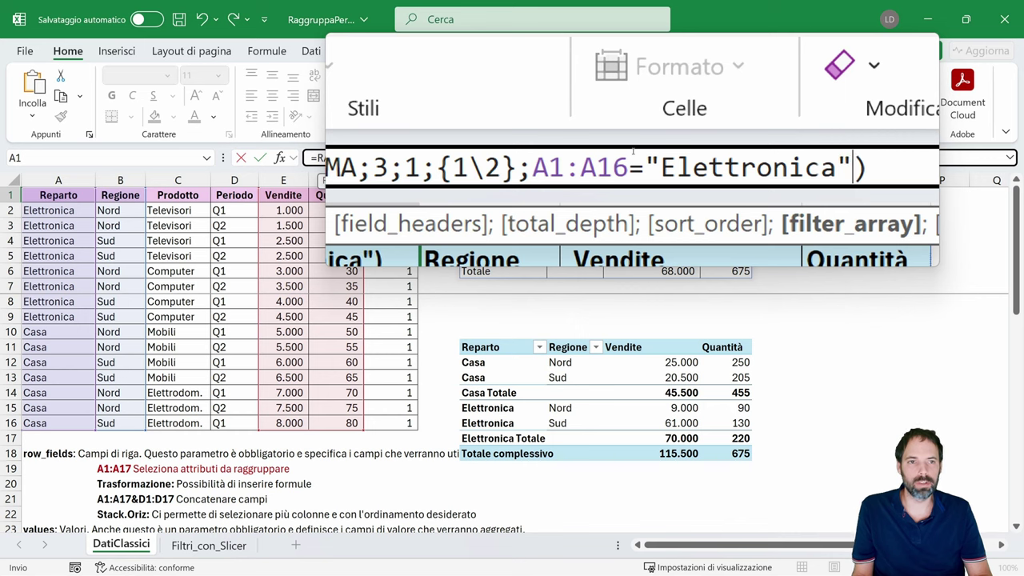
key(Return)
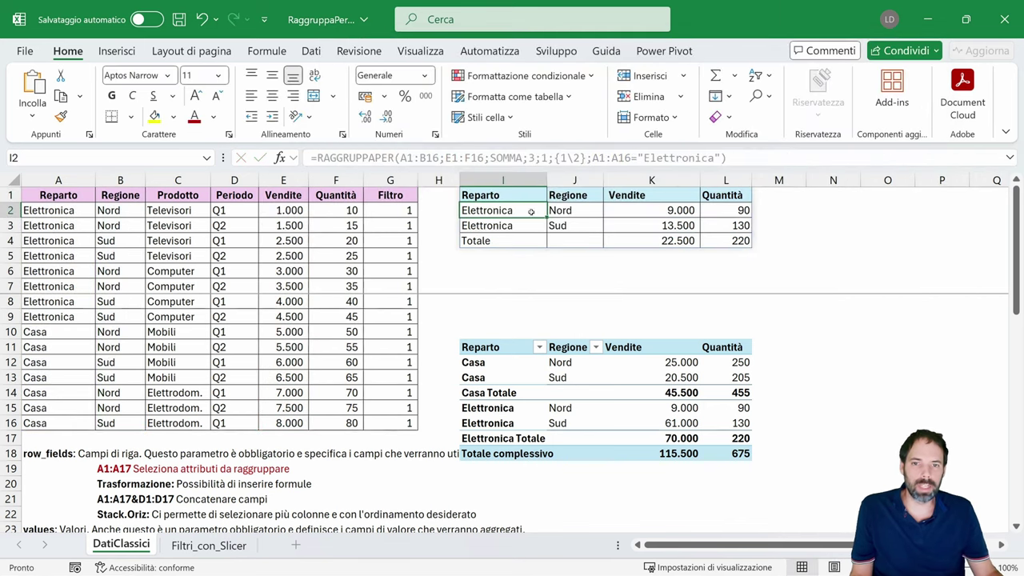
click(516, 196)
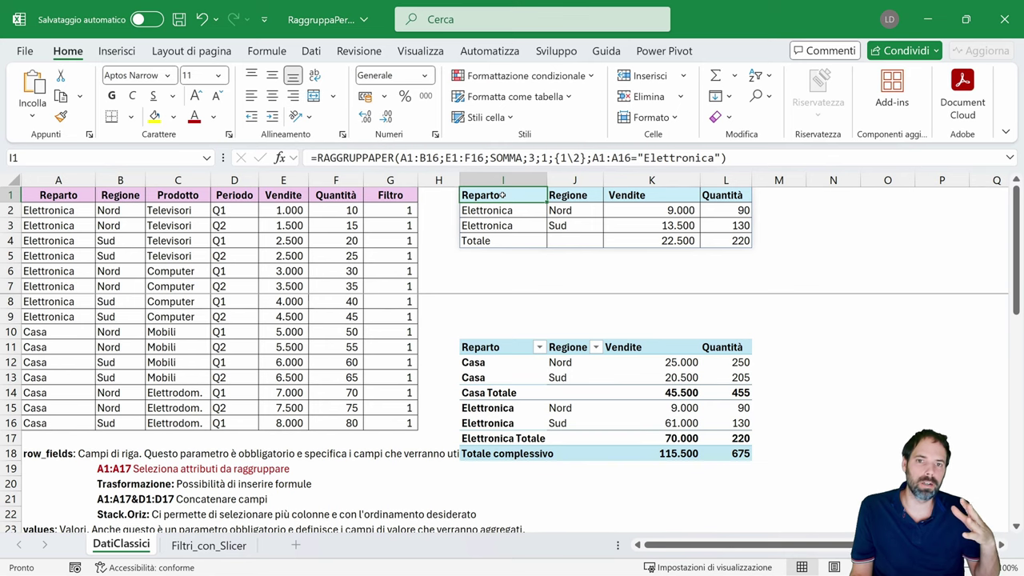
scroll(233, 377, down, 5)
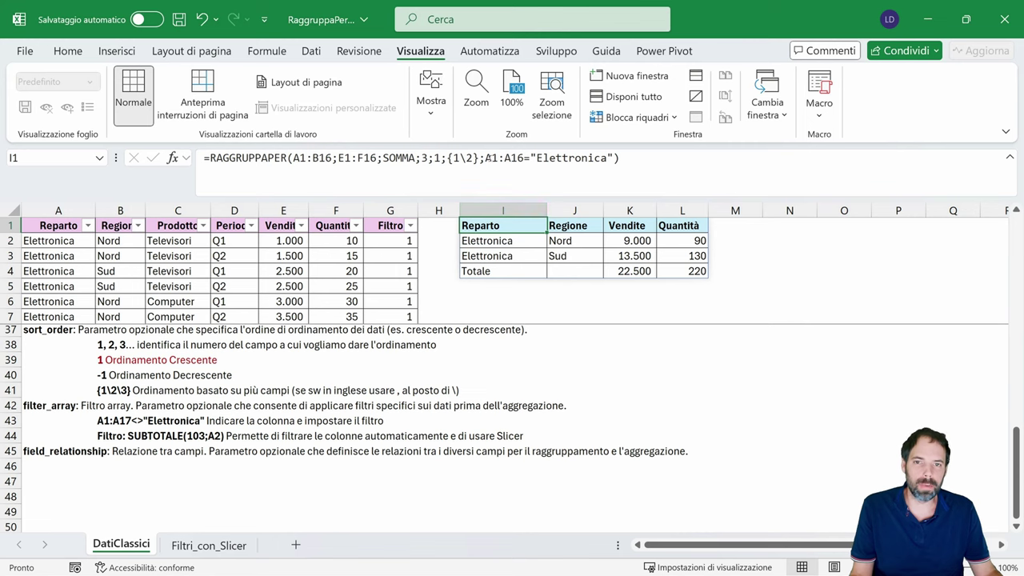
- Replace the Elettronica condition with the Filtro column G1:G16 as the formula's filter
drag(486, 158, 613, 157)
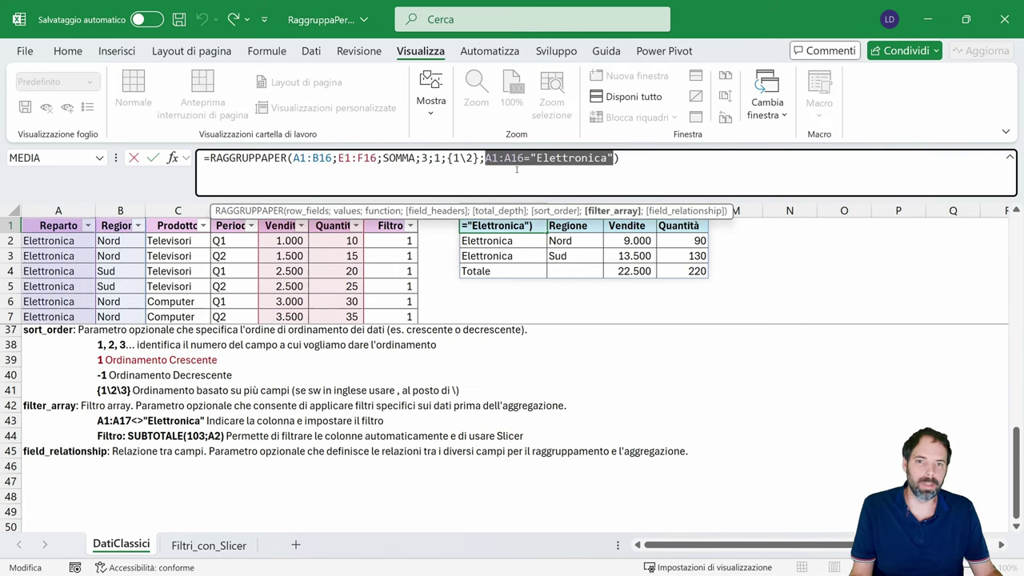
key(super+plus)
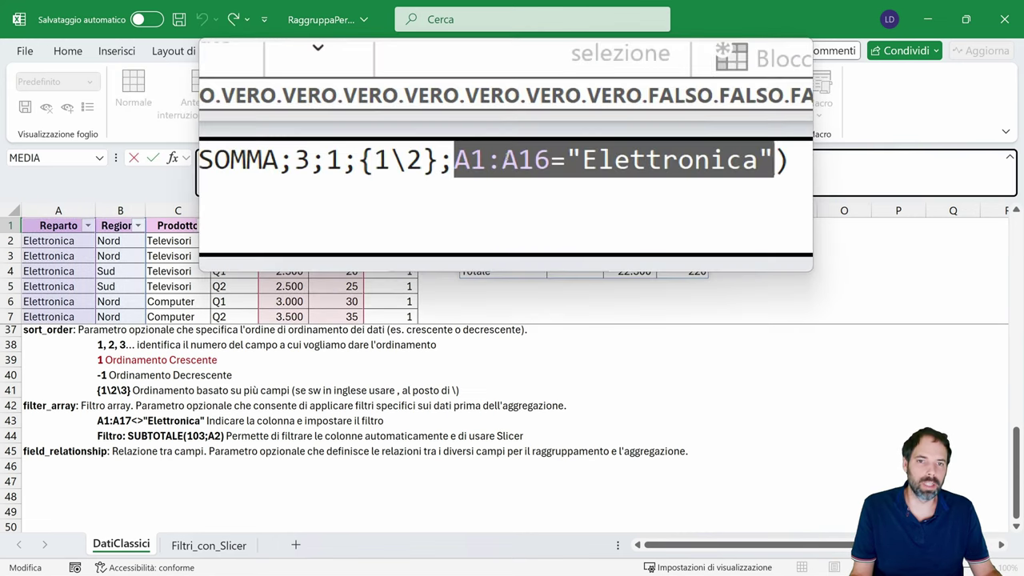
key(Delete)
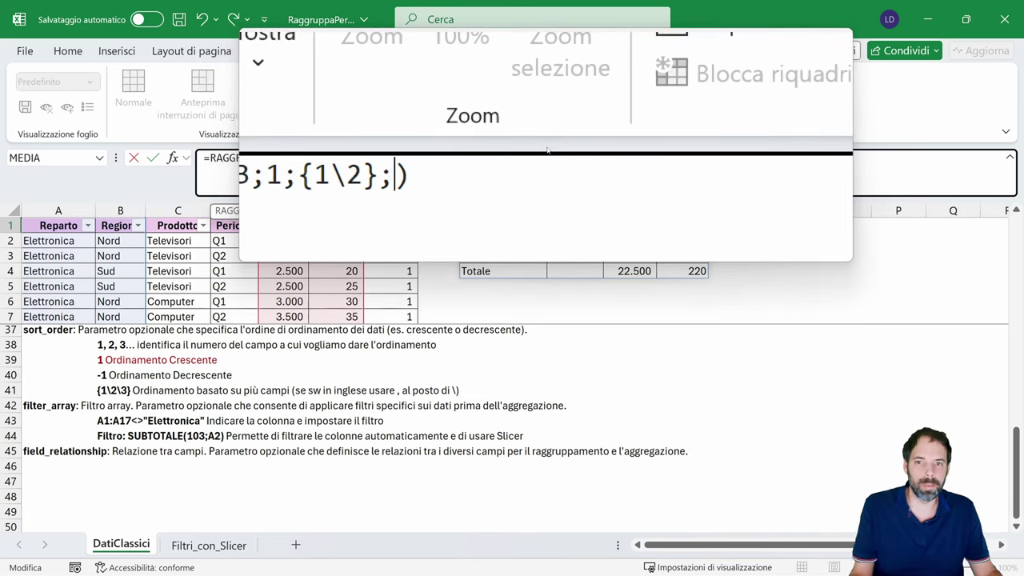
key(super+Escape)
scroll(396, 253, up, 6)
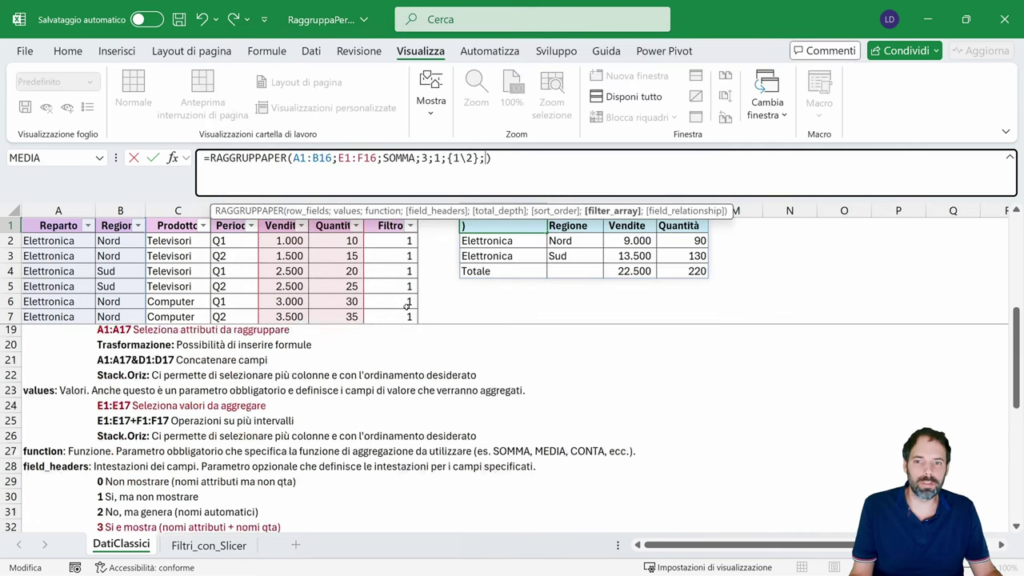
scroll(396, 253, up, 4)
mouse_move(390, 228)
mouse_down()
mouse_move(380, 395)
mouse_move(392, 453)
mouse_up()
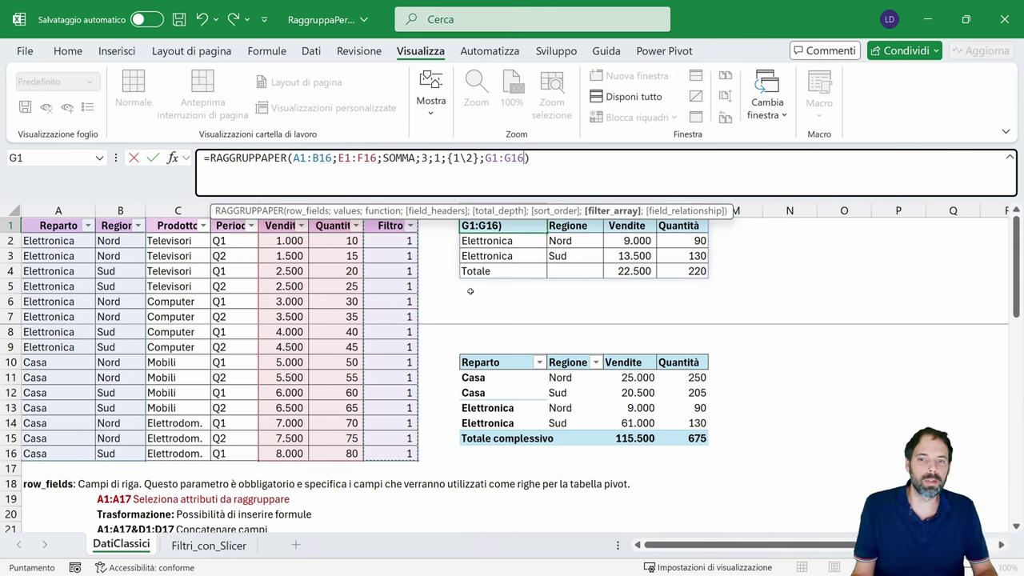
key(Return)
key(Up)
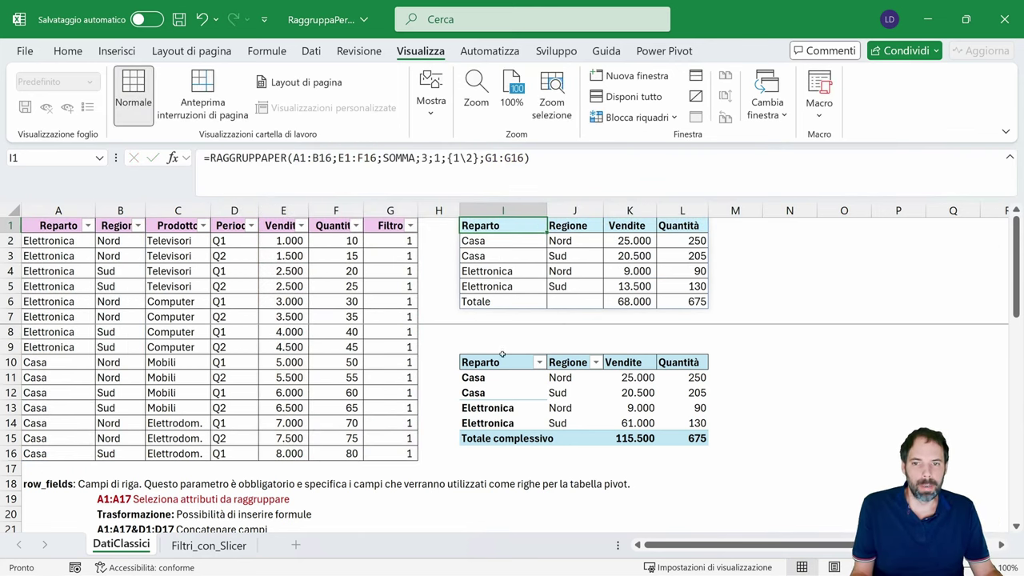
- Move both summary tables so they start at cell I18
shift+click(693, 441)
key(ctrl+c)
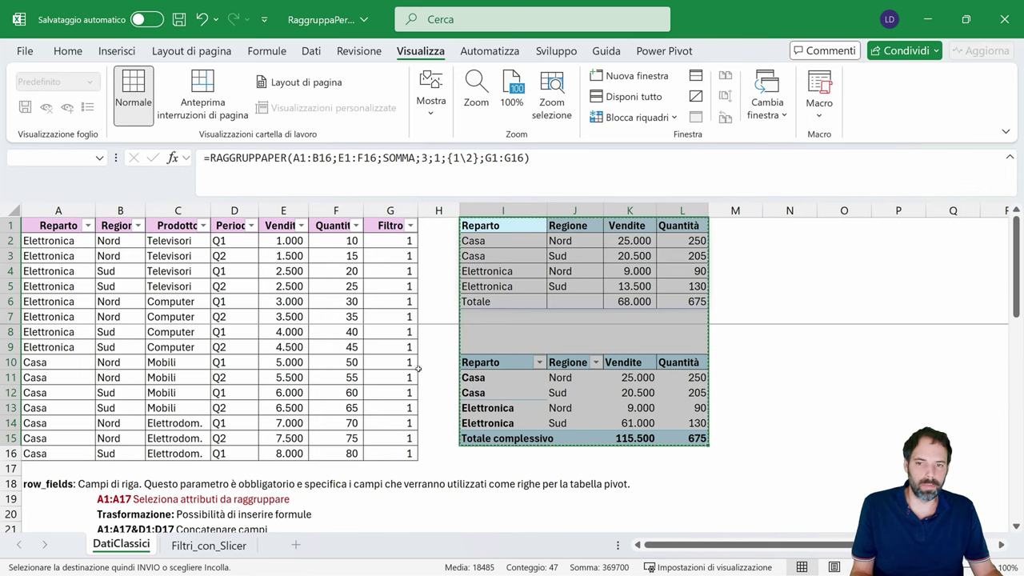
click(487, 485)
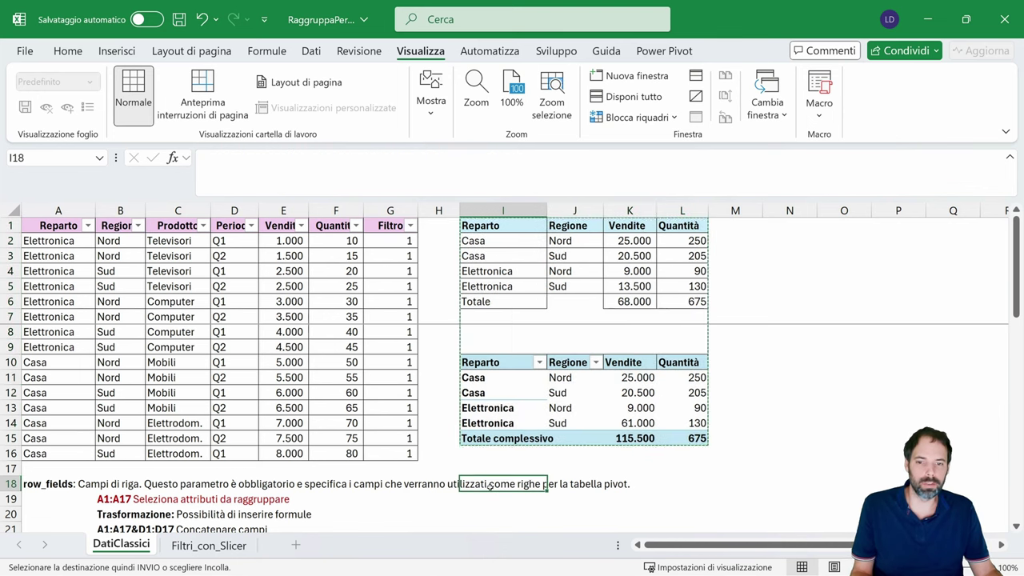
key(ctrl+v)
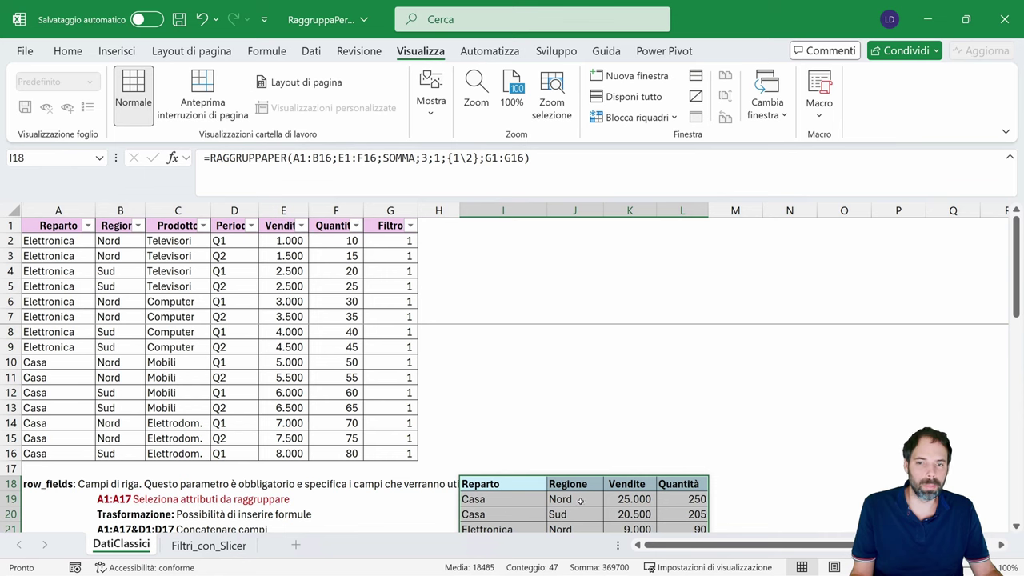
- Autofilter the Reparto column to Casa only and check the grouped results follow
click(68, 231)
click(88, 226)
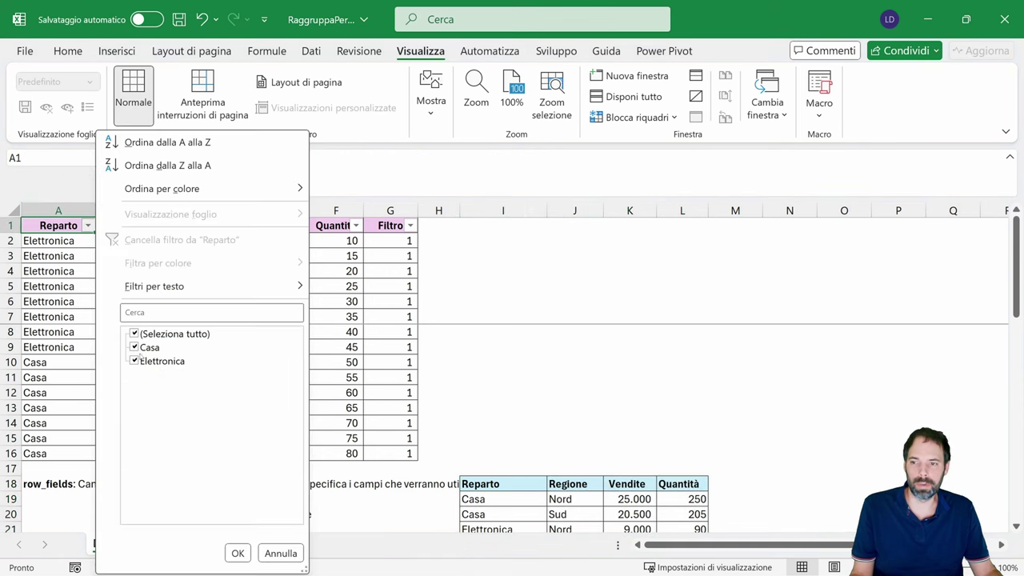
click(134, 361)
click(237, 552)
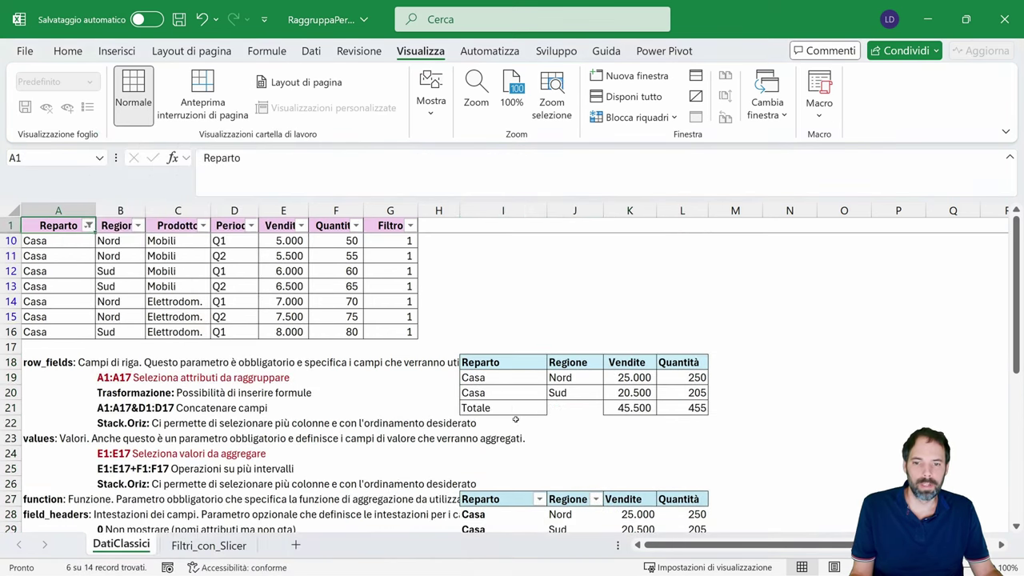
drag(483, 374, 668, 392)
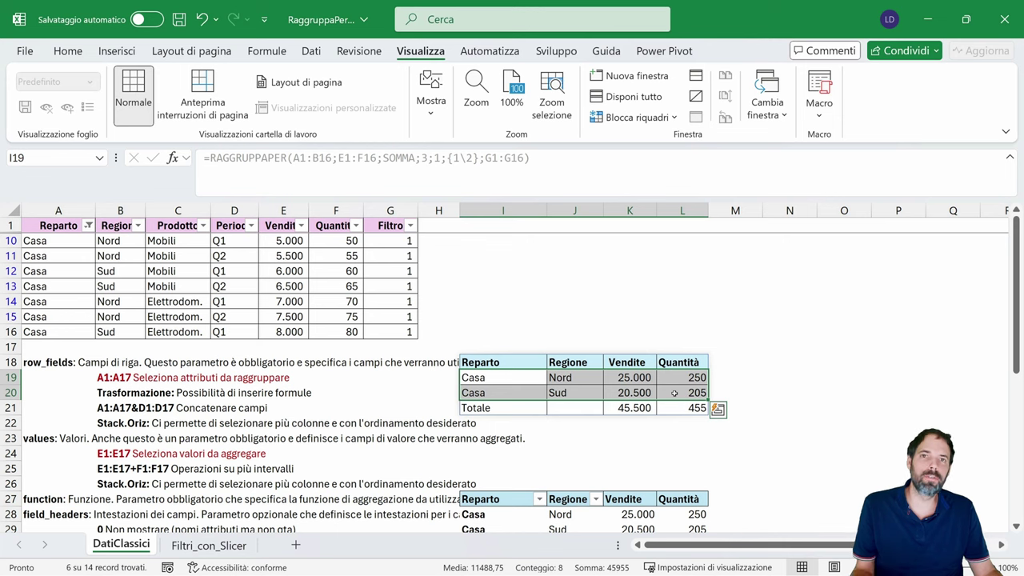
click(503, 363)
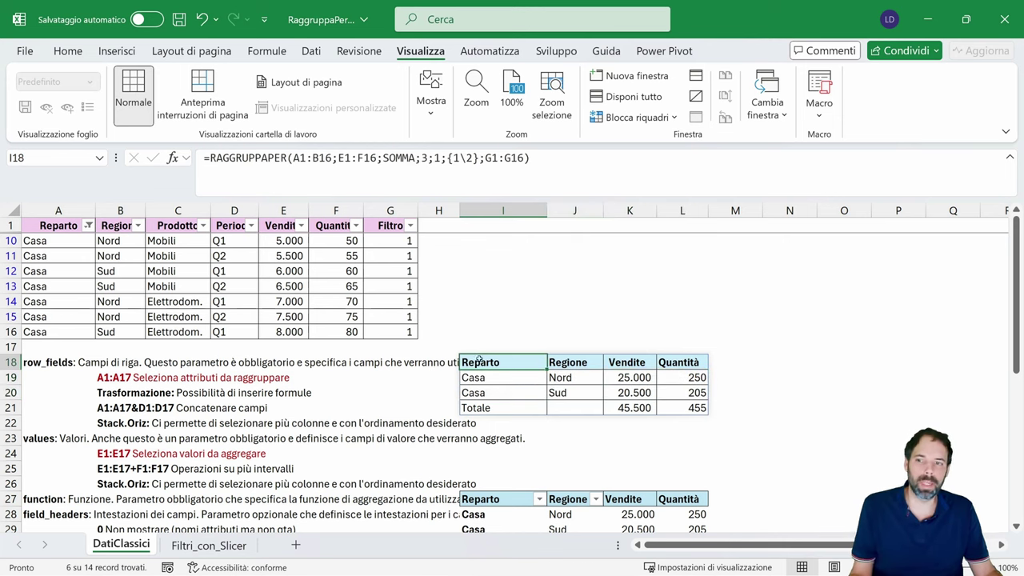
- Clear the Reparto filter, filter Regione to Nord only, compare summaries, then undo it
click(88, 226)
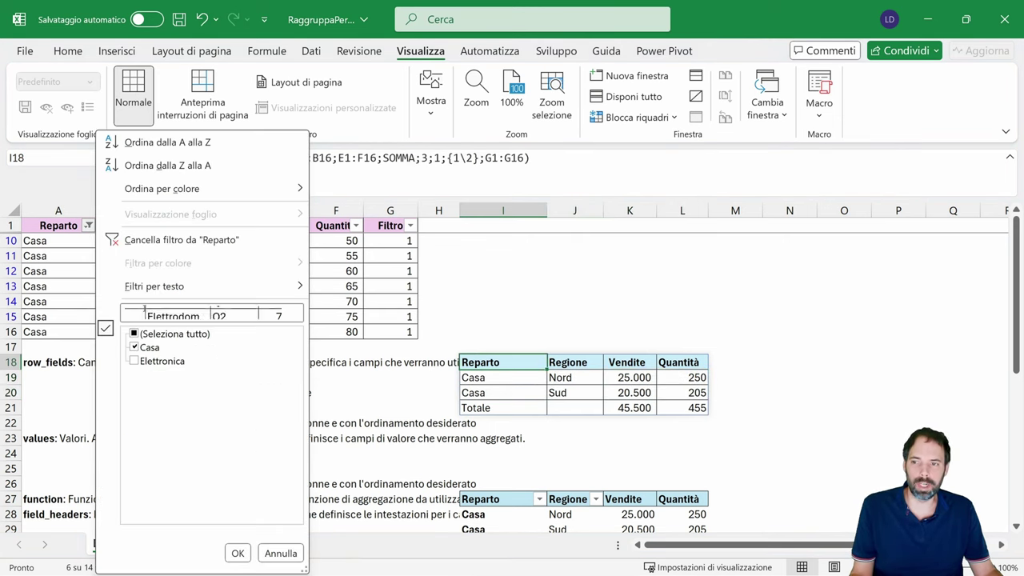
click(152, 240)
click(138, 225)
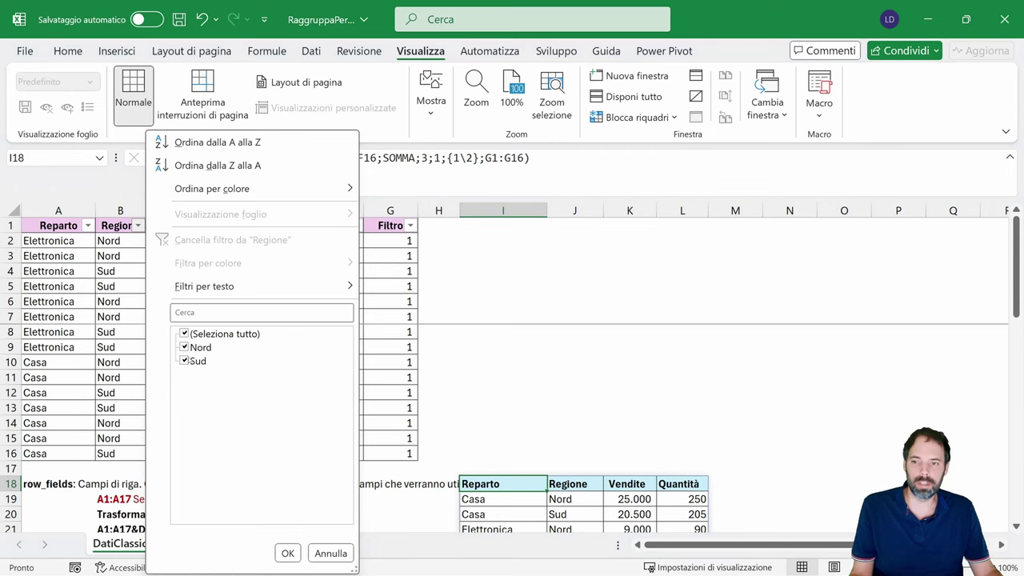
click(184, 361)
click(287, 553)
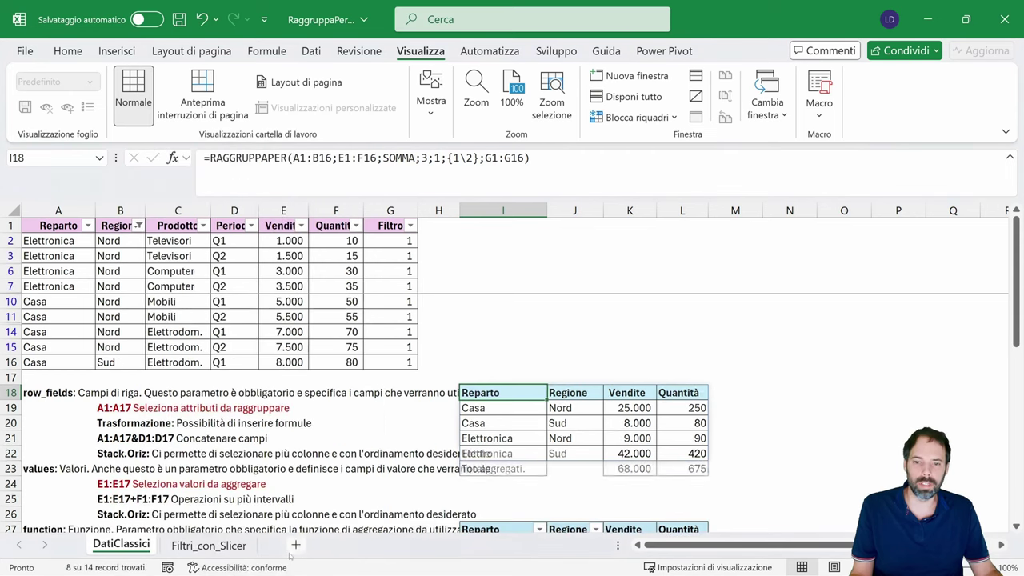
click(494, 439)
drag(491, 422, 688, 423)
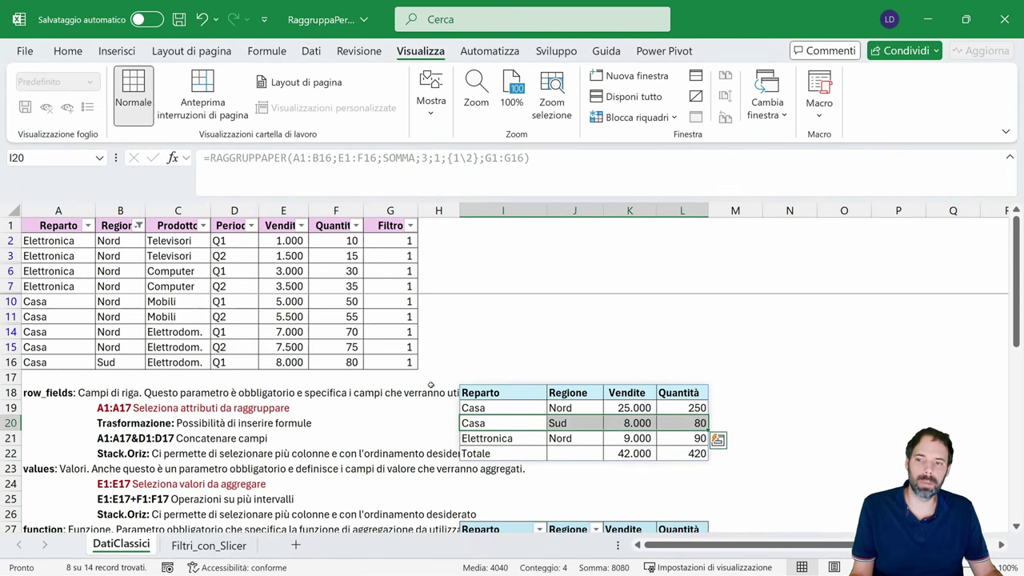
drag(79, 361, 408, 361)
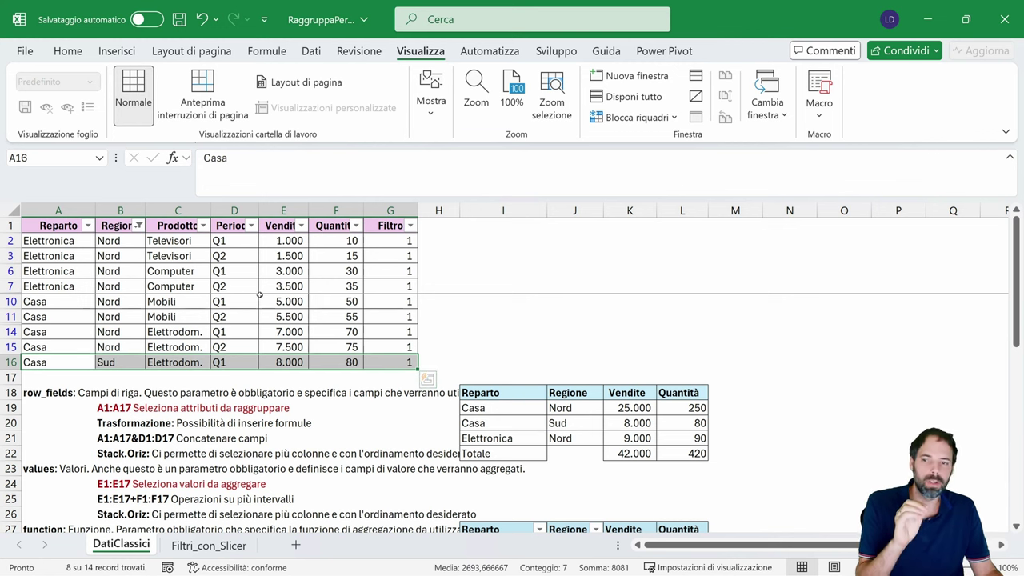
click(206, 287)
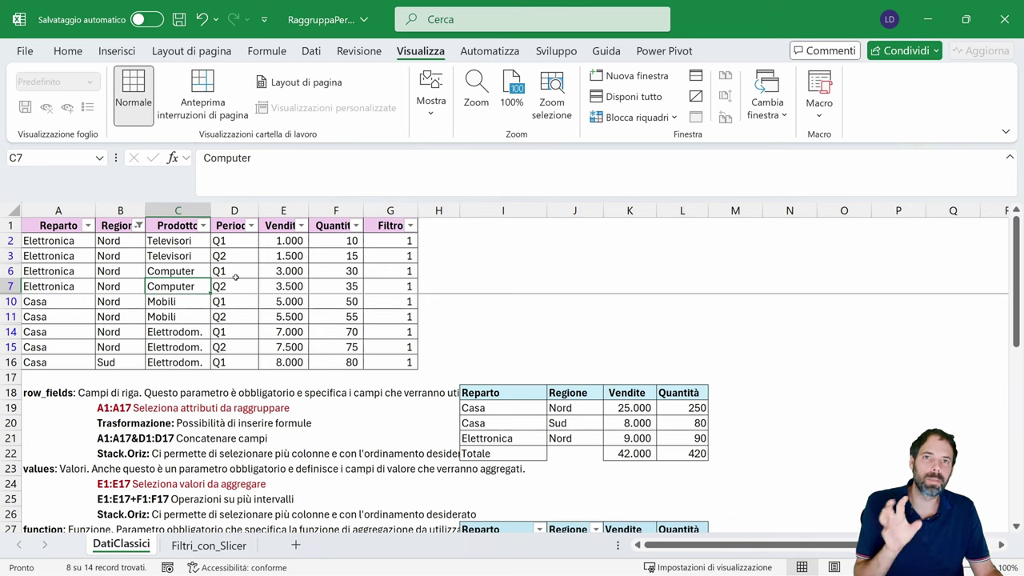
key(ctrl+z)
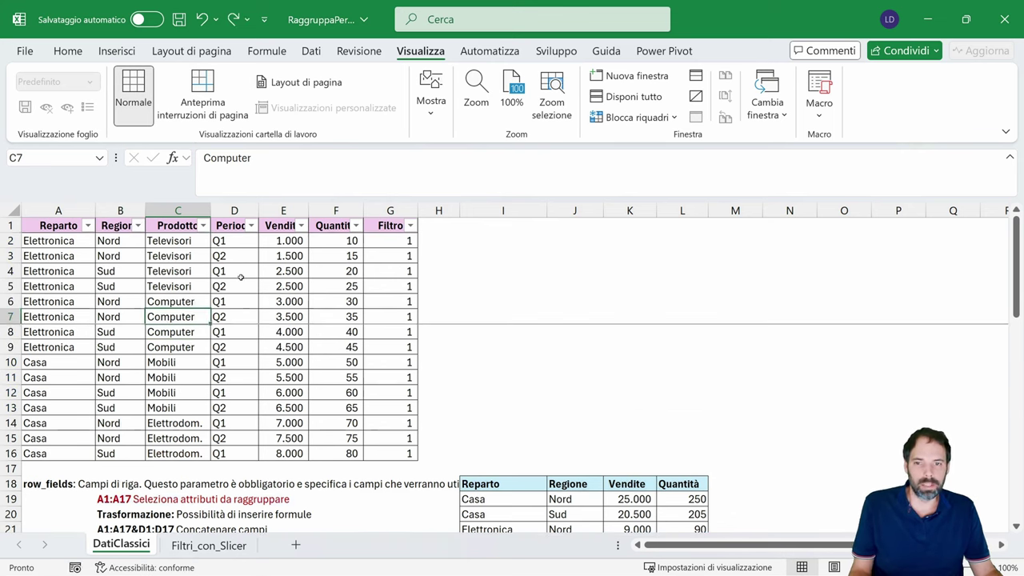
- Re-enter function number 103 in G2's SUBTOTALE formula
click(477, 272)
key(Escape)
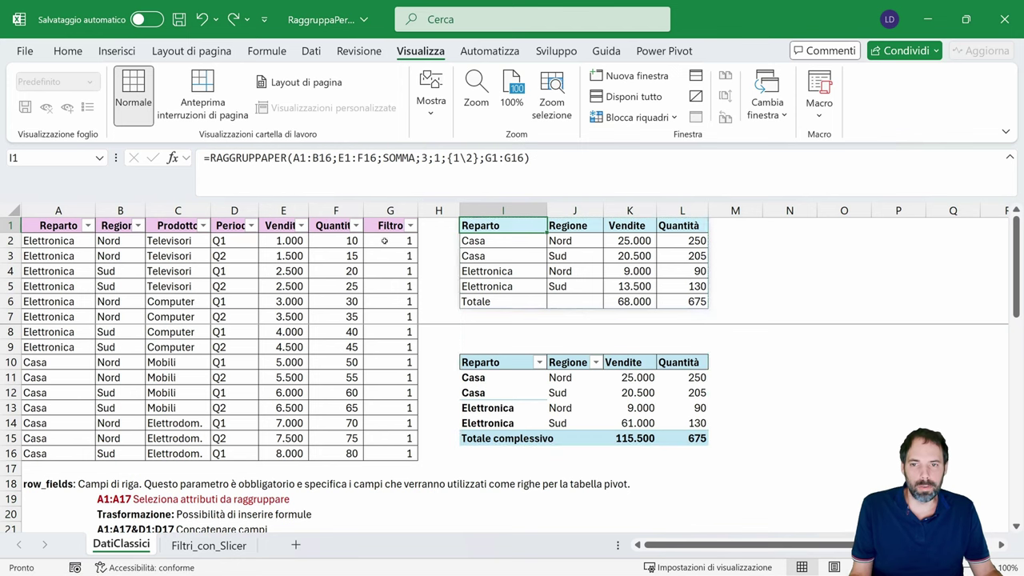
click(384, 242)
drag(384, 226, 391, 451)
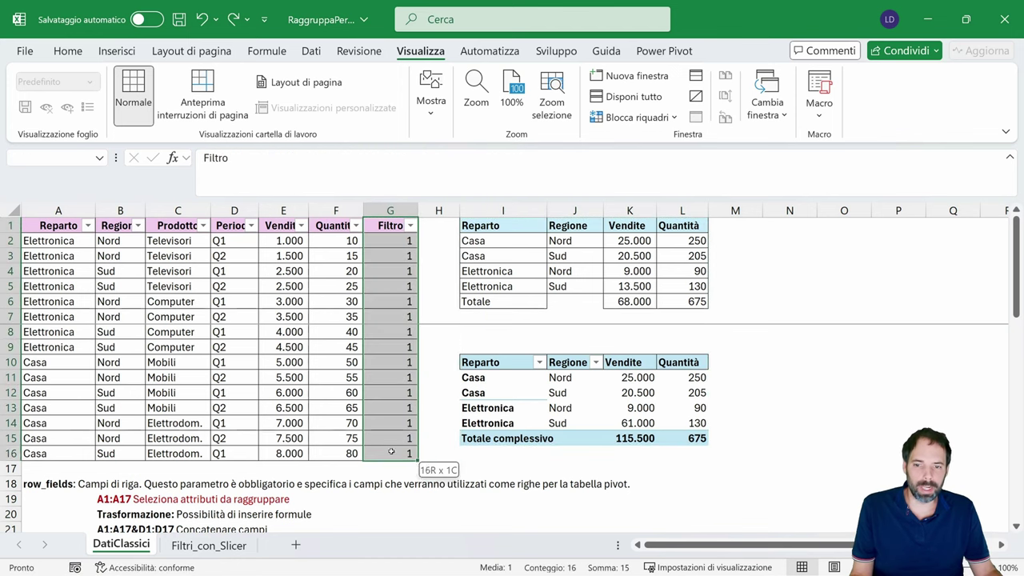
click(384, 241)
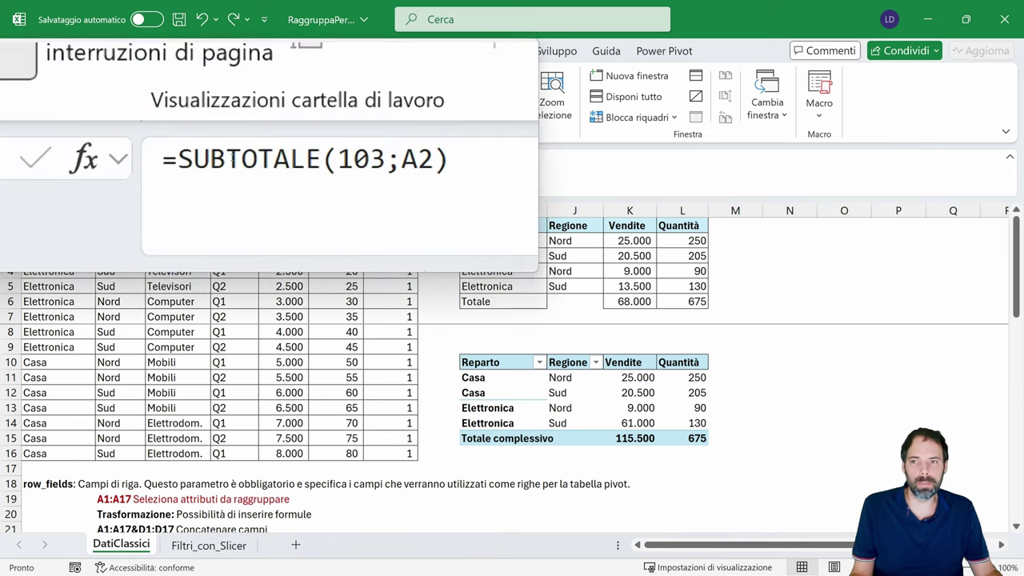
double_click(281, 157)
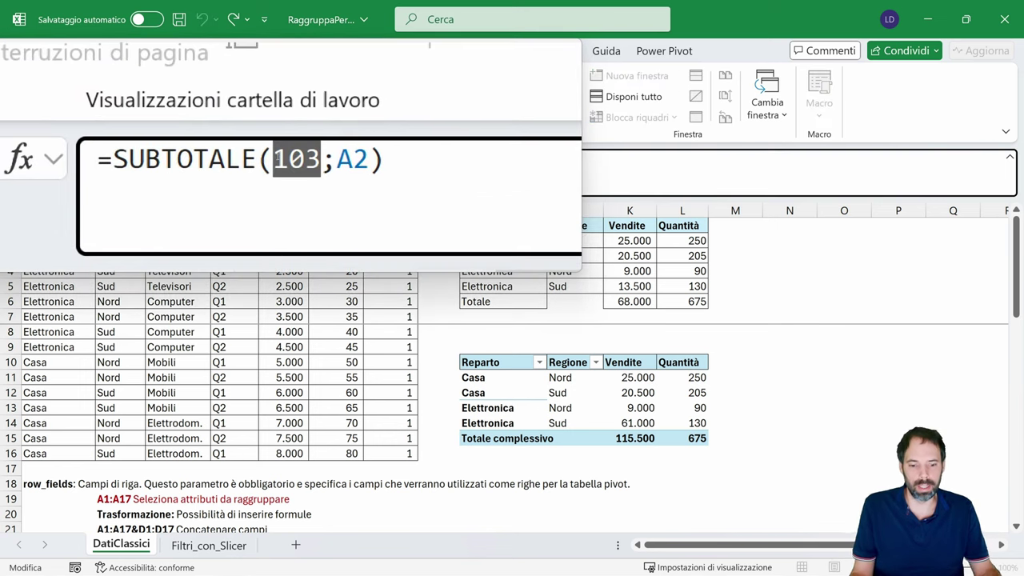
key(BackSpace)
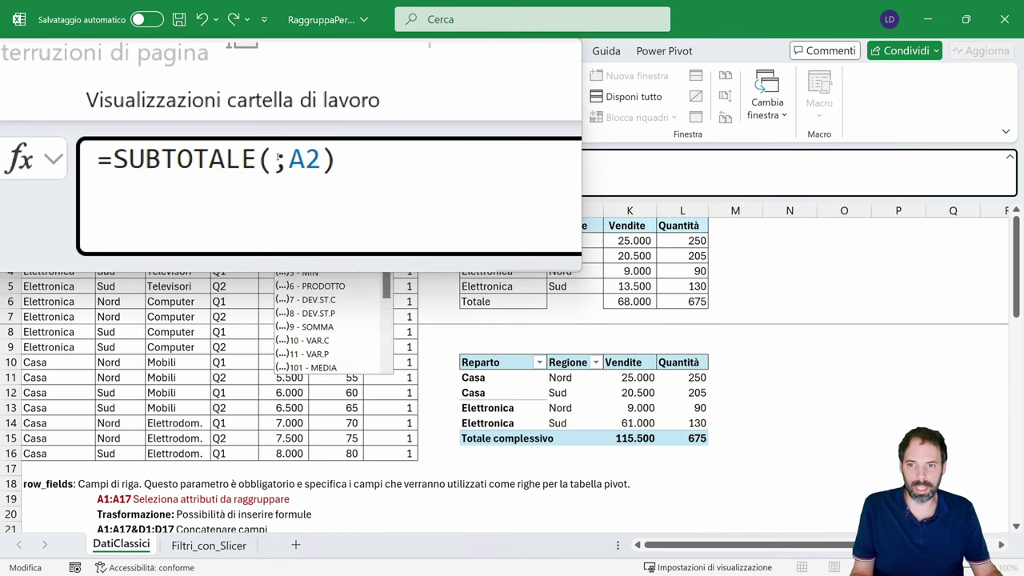
scroll(332, 317, down, 2)
scroll(332, 318, down, 1)
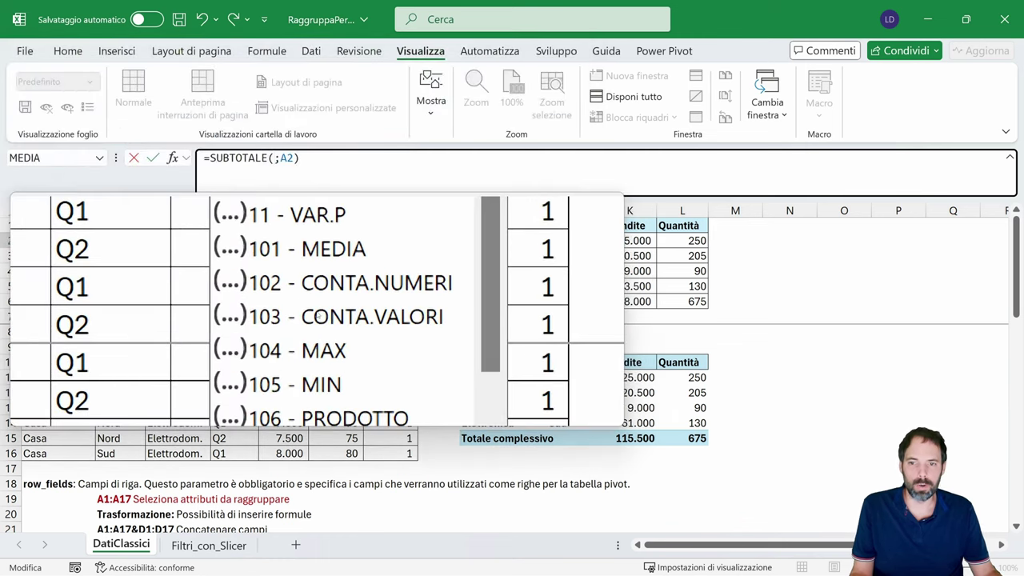
text(1)
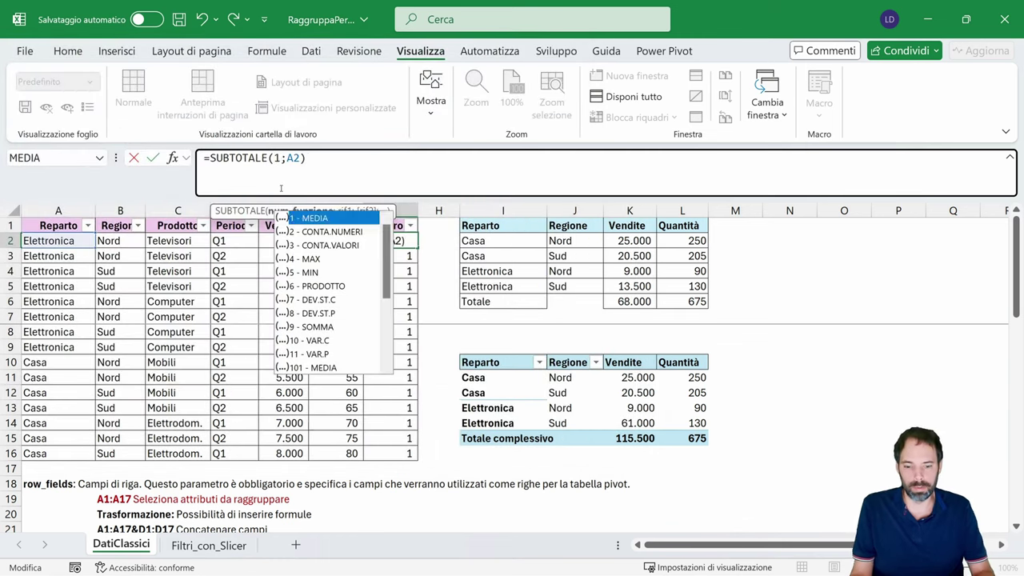
text(03)
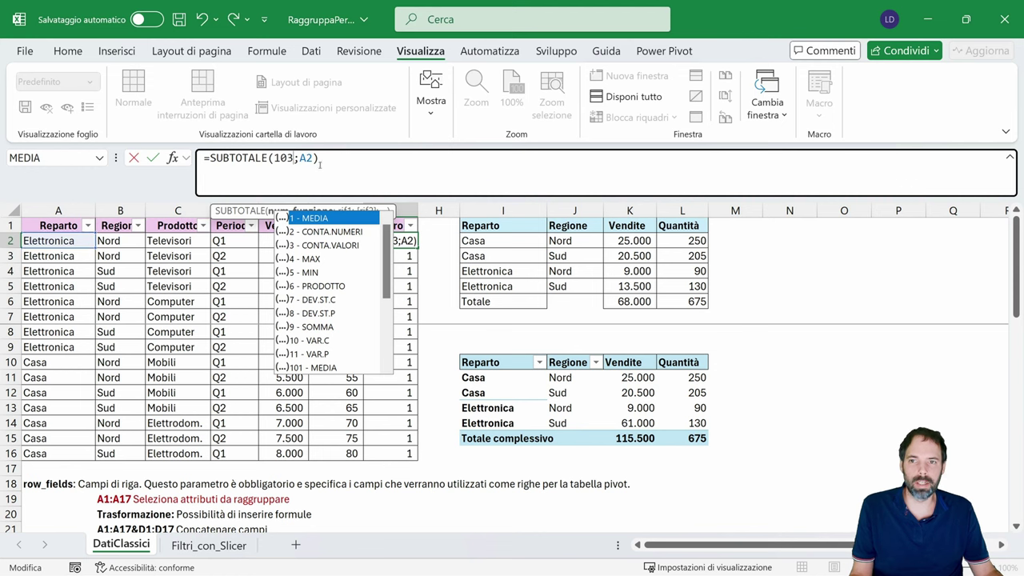
key(Escape)
key(Return)
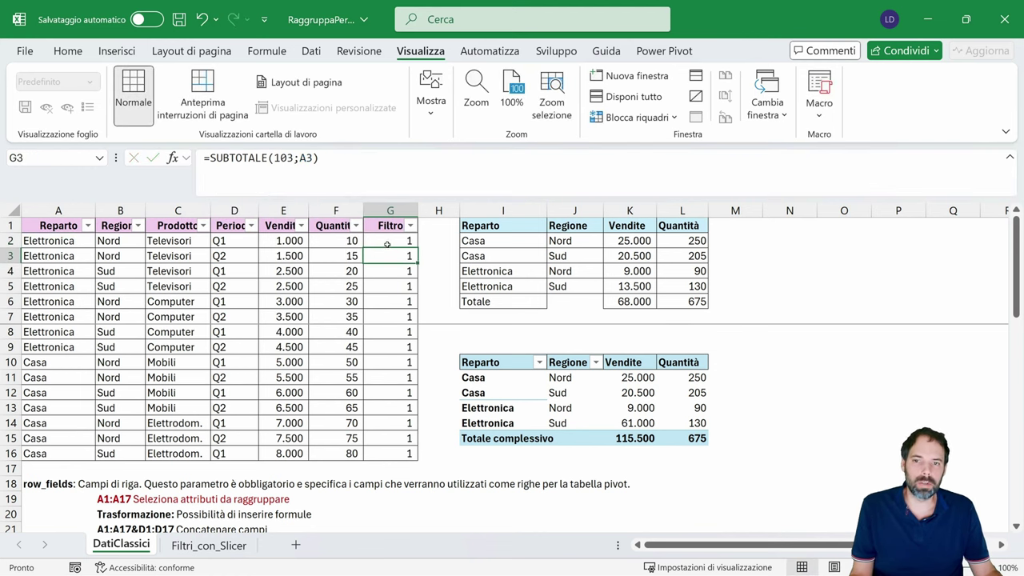
- Fill G2's SUBTOTALE(103;A2) formula down the Filtro column and check I1's total of 68.000
click(387, 244)
drag(415, 248, 411, 454)
key(ctrl+z)
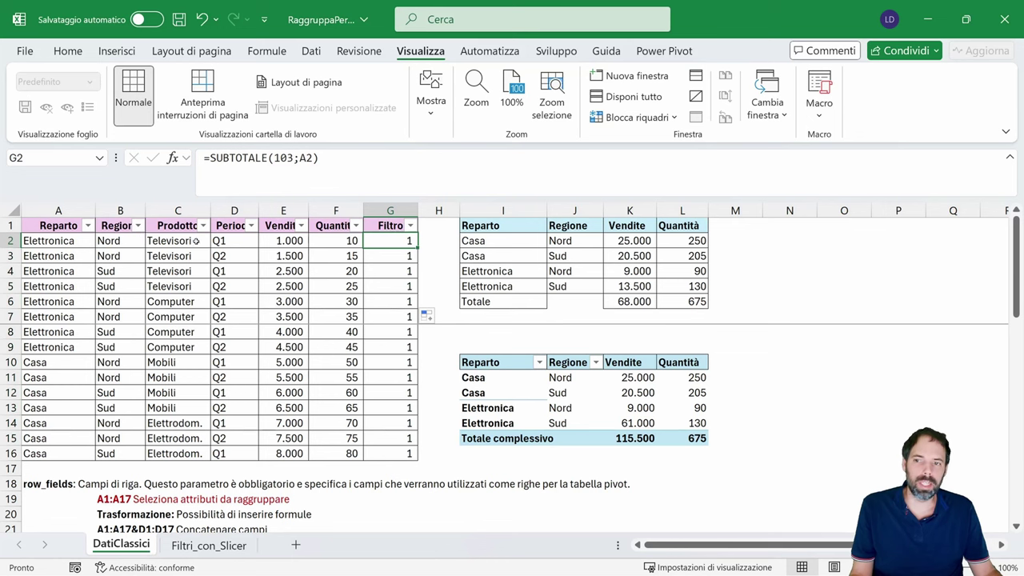
click(38, 227)
key(Right)
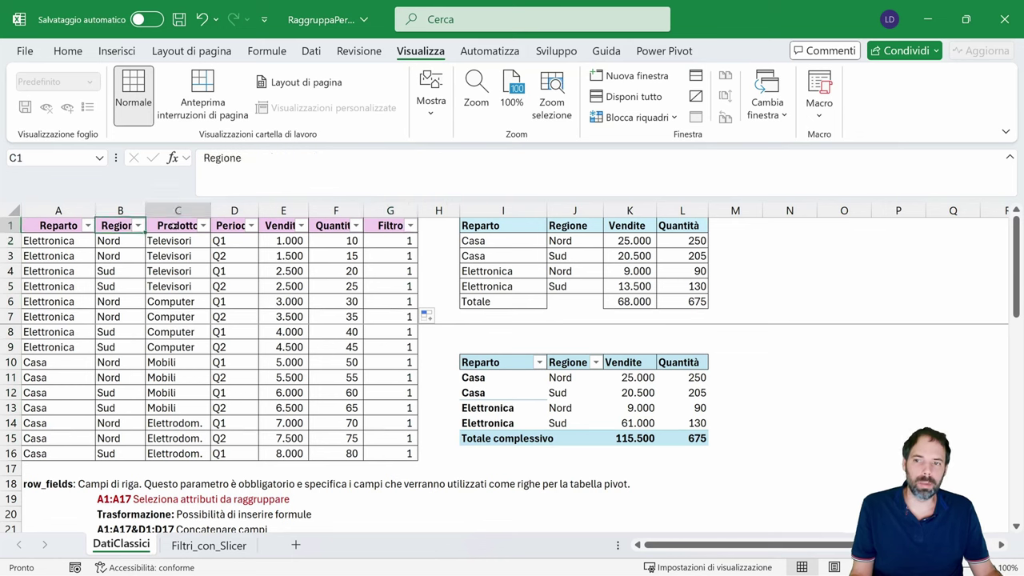
key(Right)
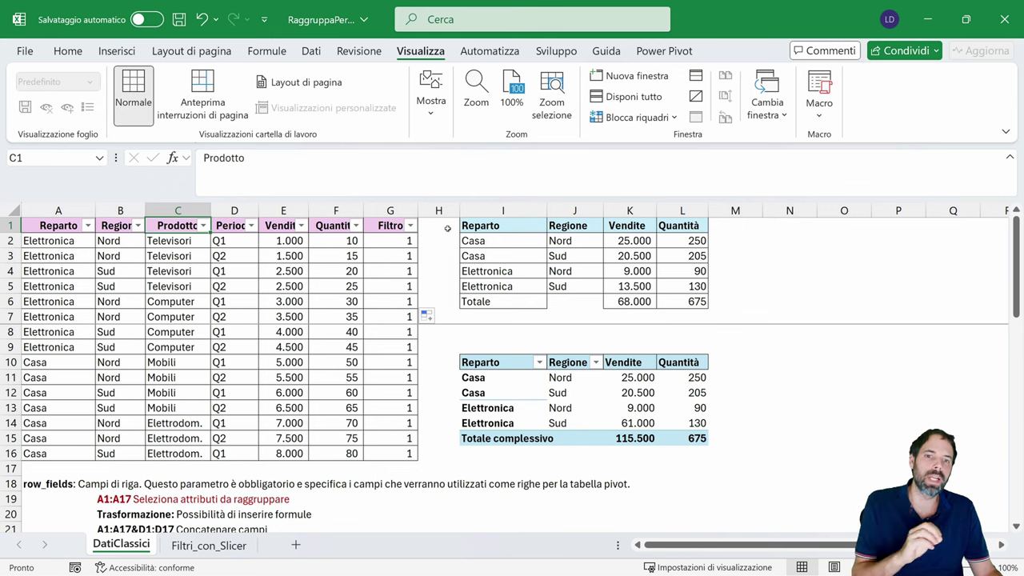
click(512, 227)
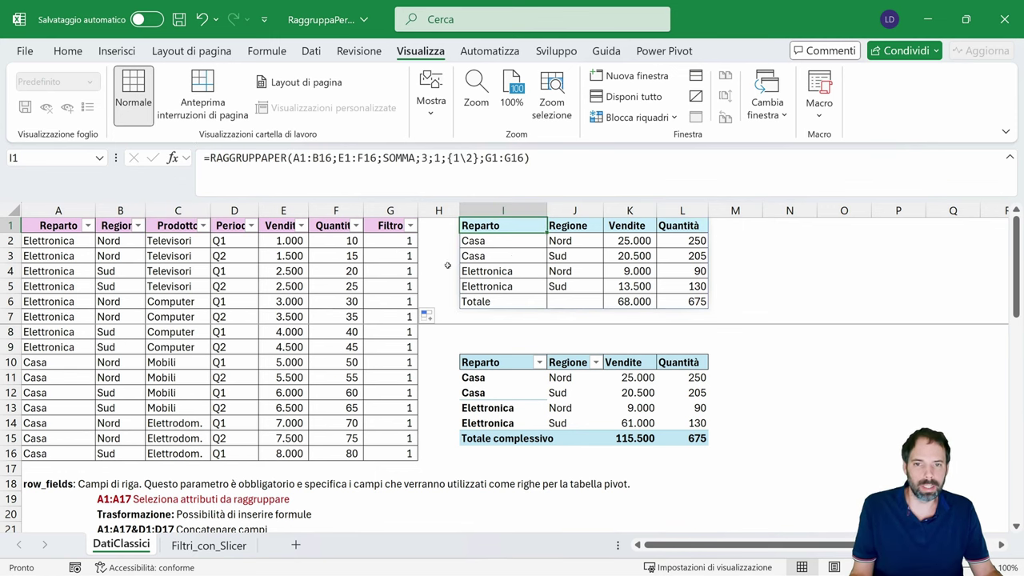
- On the Filtri_con_Slicer sheet, confirm the A1:G12 table is named TB, then select the A61 formula
click(209, 545)
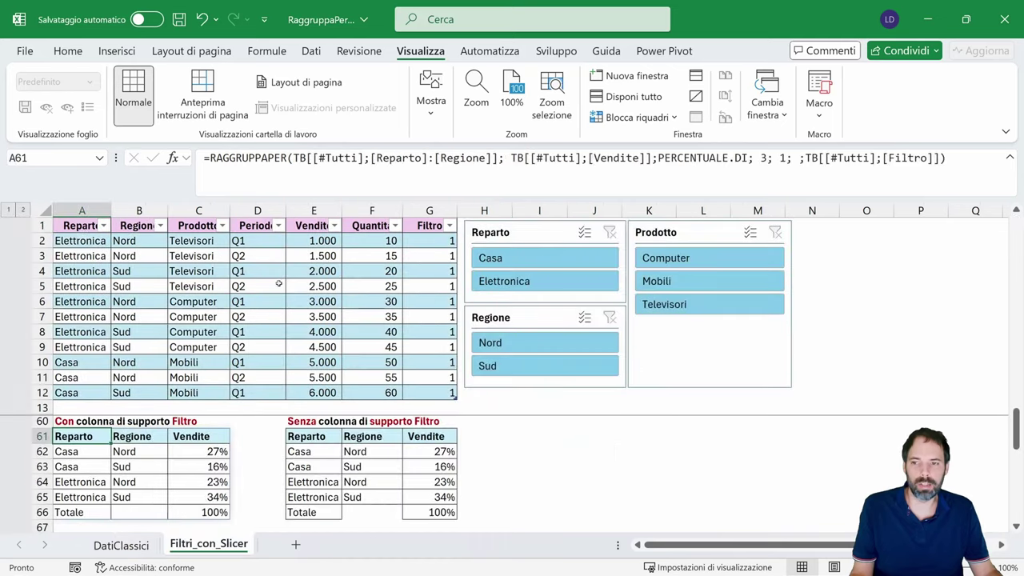
drag(76, 226, 421, 394)
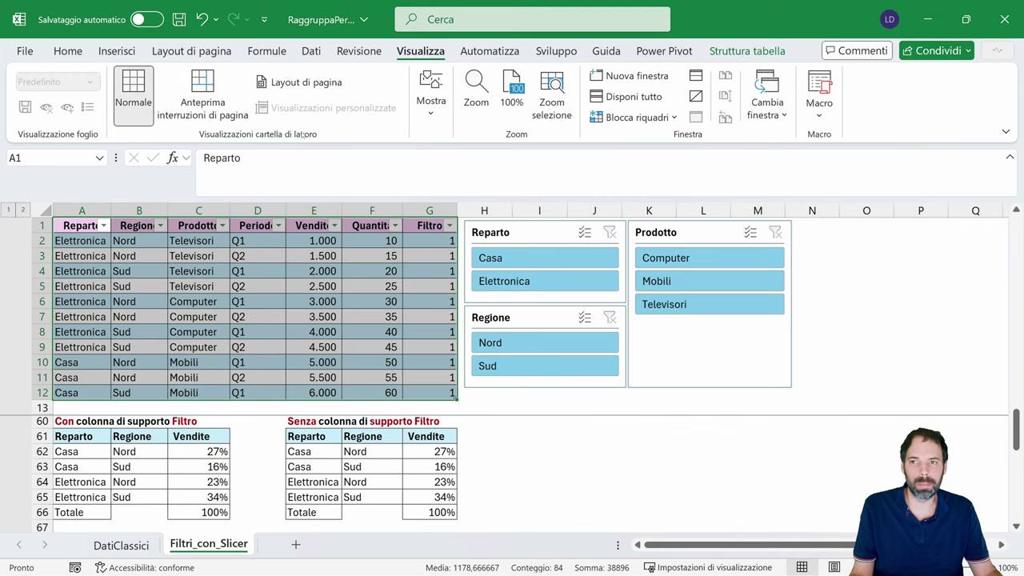
click(116, 50)
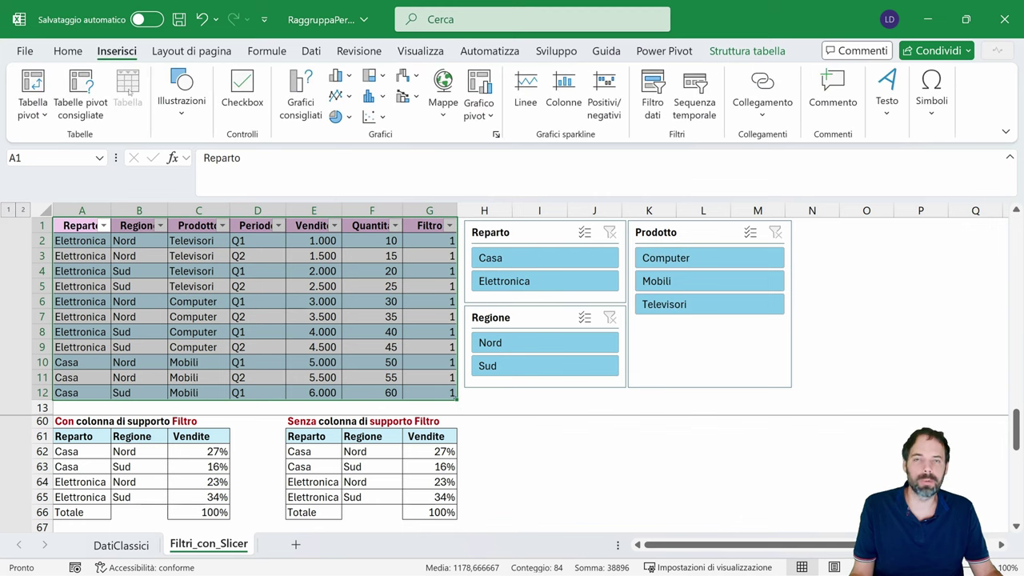
click(747, 50)
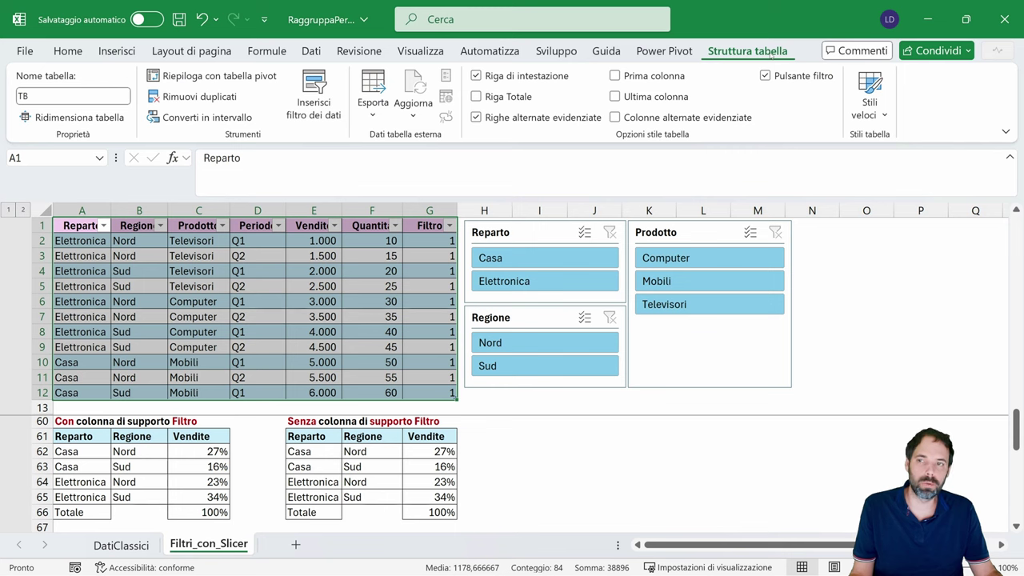
click(71, 95)
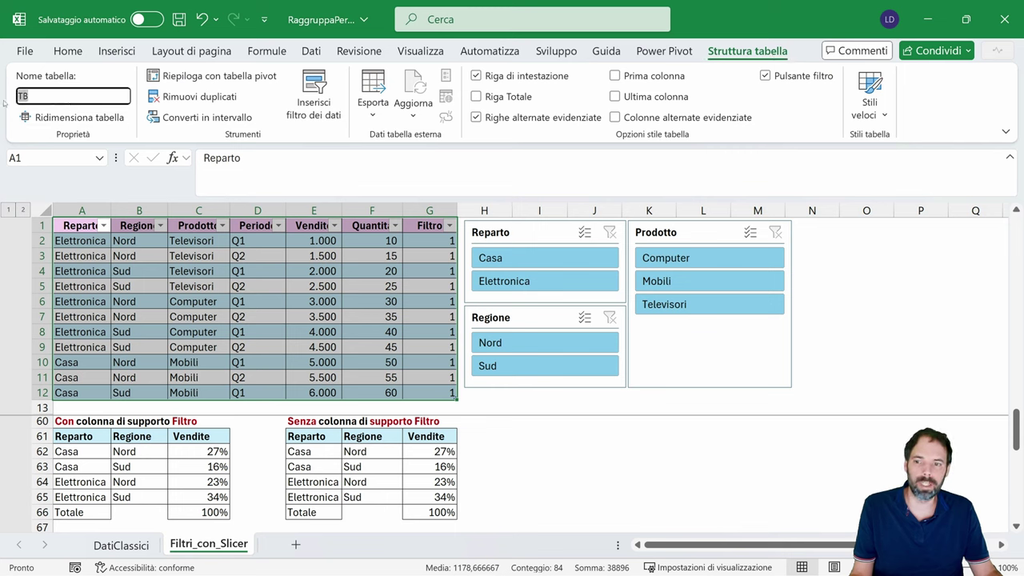
click(82, 436)
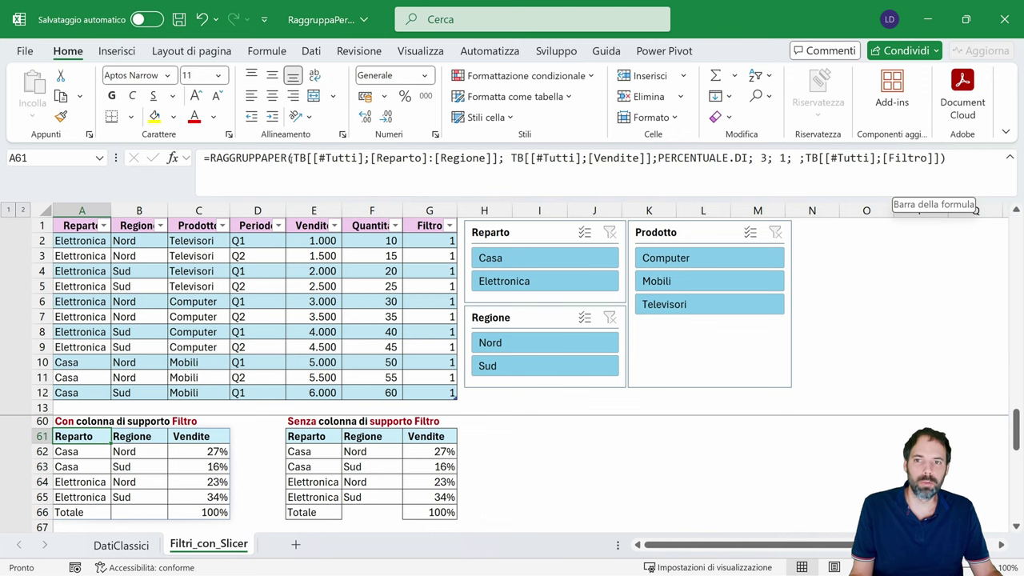
- Replace A61's row_fields argument with the Reparto and Regione columns range A1:B11
drag(292, 157, 497, 157)
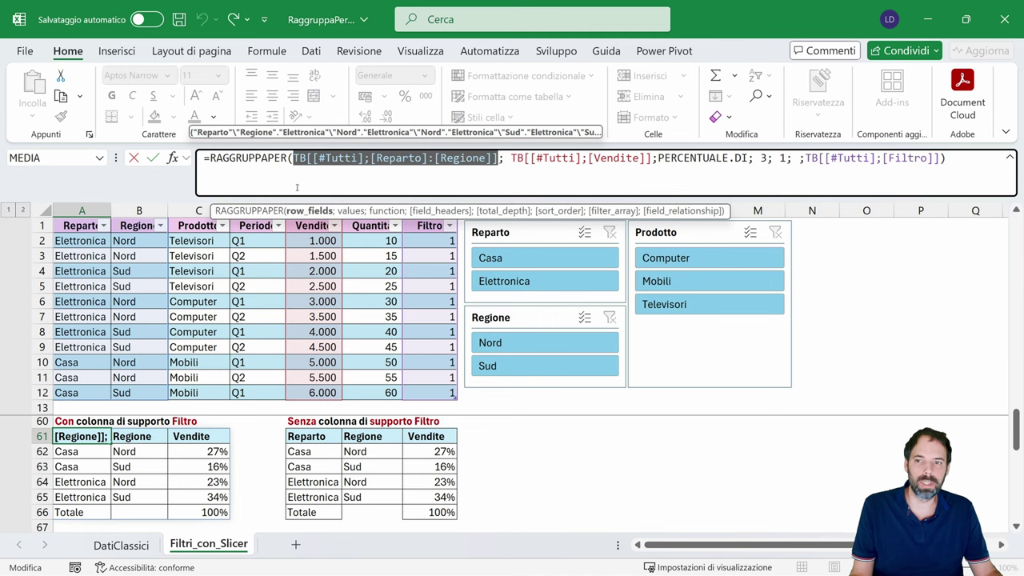
key(Delete)
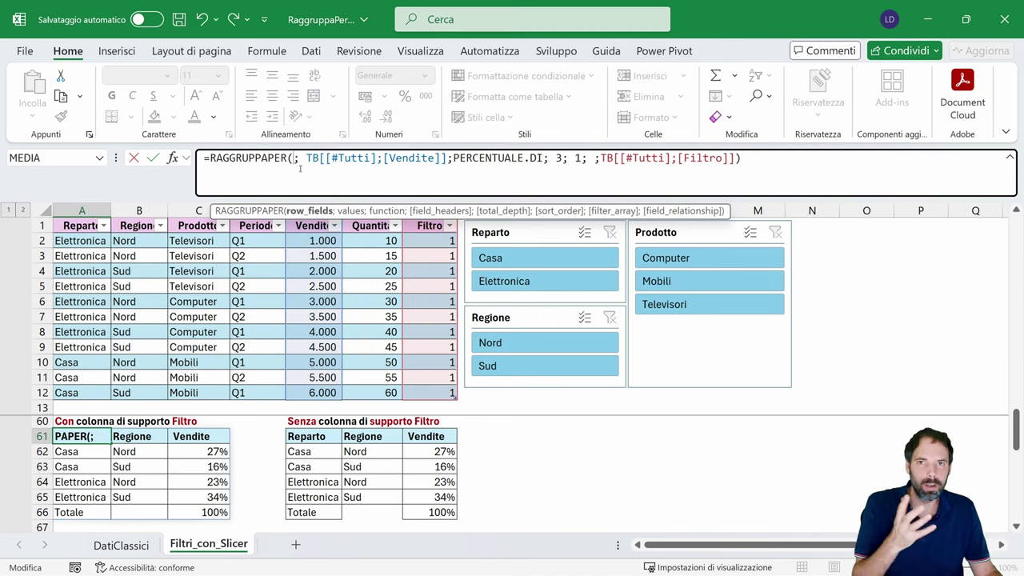
drag(74, 227, 140, 392)
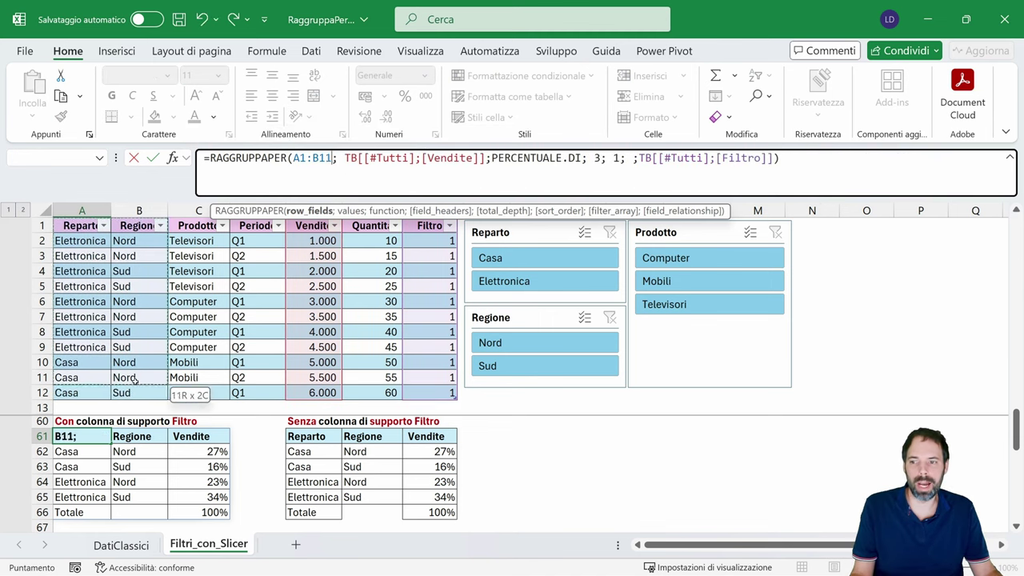
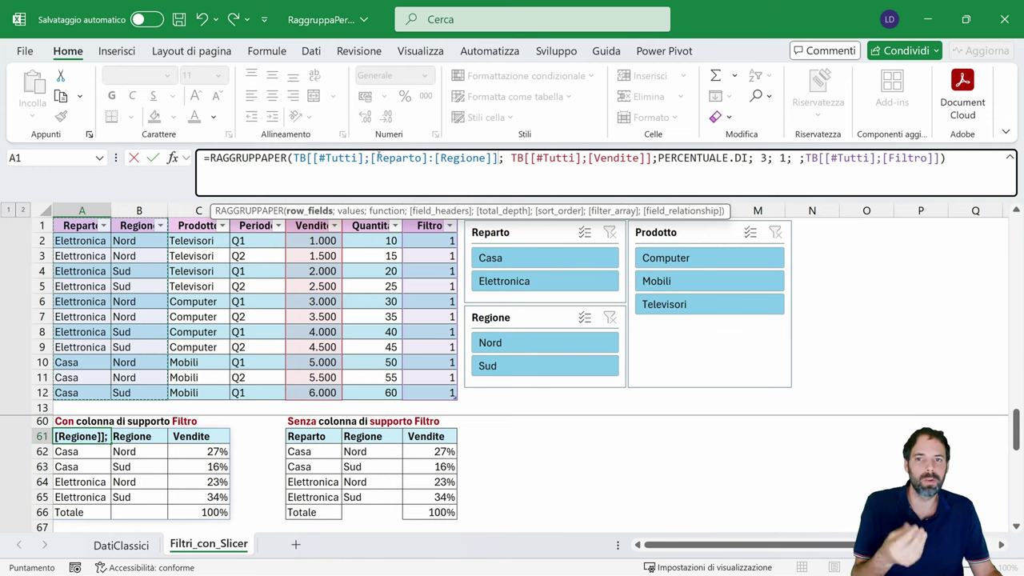
- Commit the A61 RAGGRUPPAPER percentage formula, then select the Reparto header on Filtri_con_Slicer
key(Return)
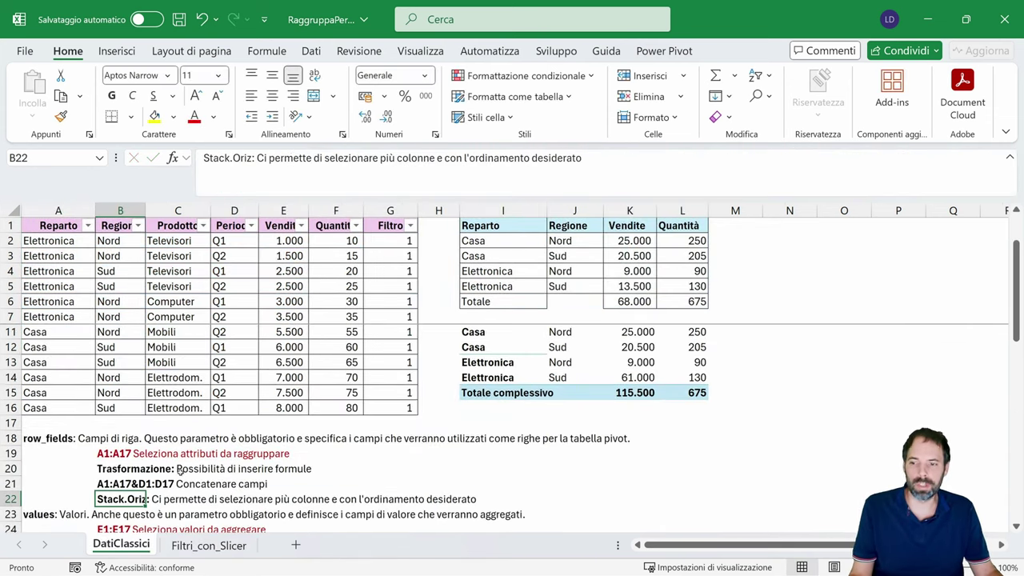
click(69, 232)
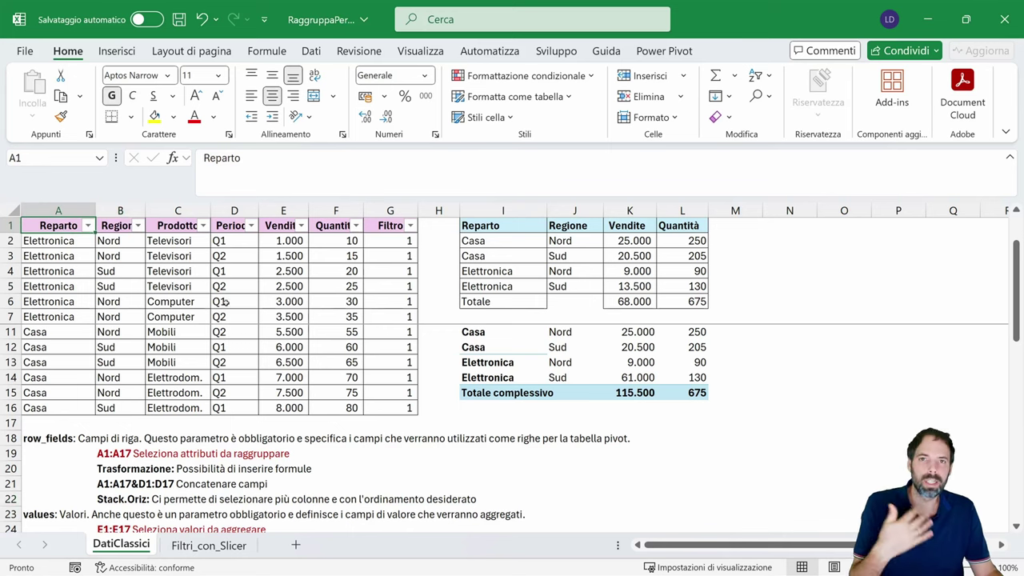
click(224, 546)
click(80, 226)
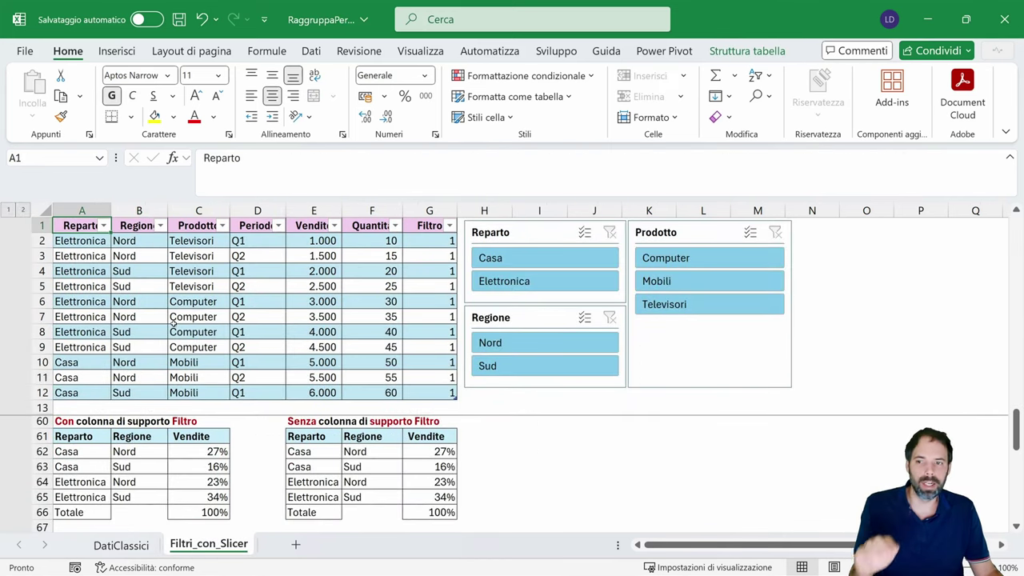
click(104, 225)
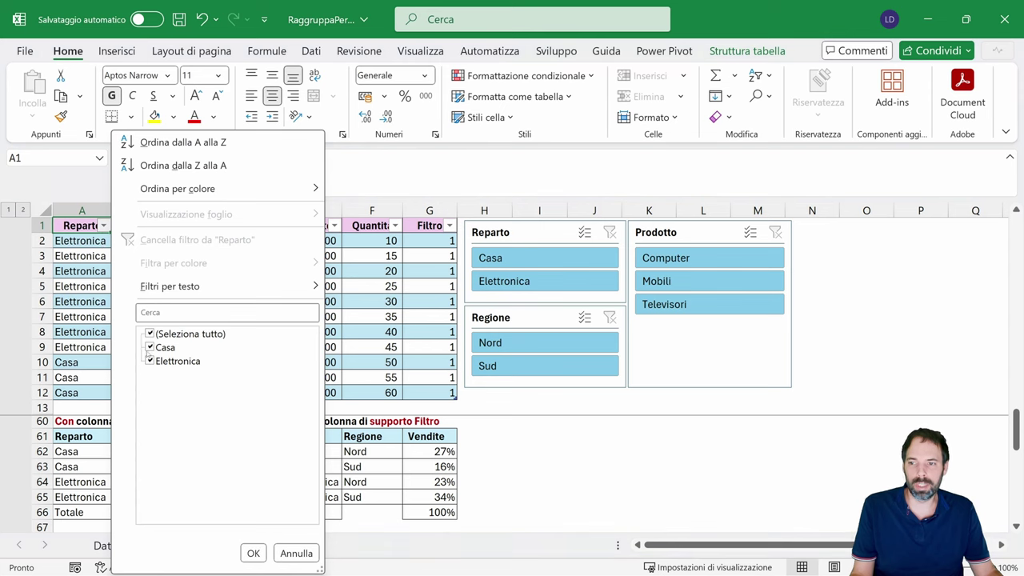
click(149, 348)
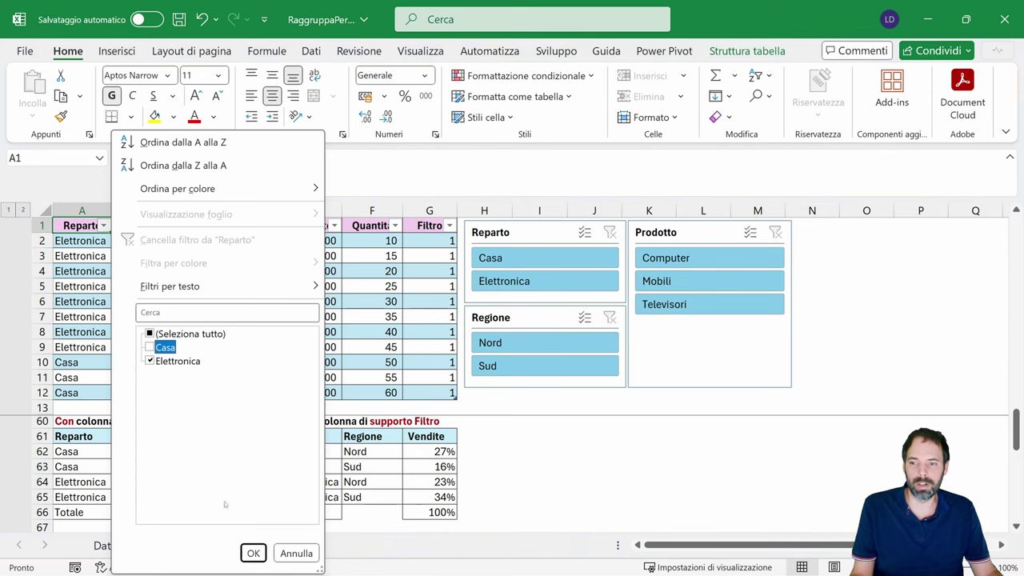
click(253, 553)
click(104, 226)
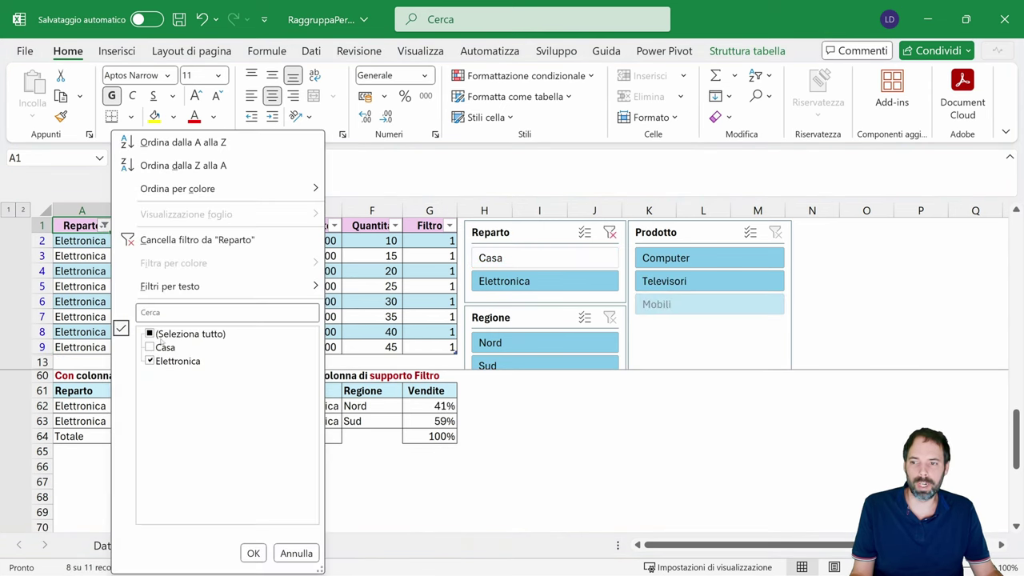
click(150, 361)
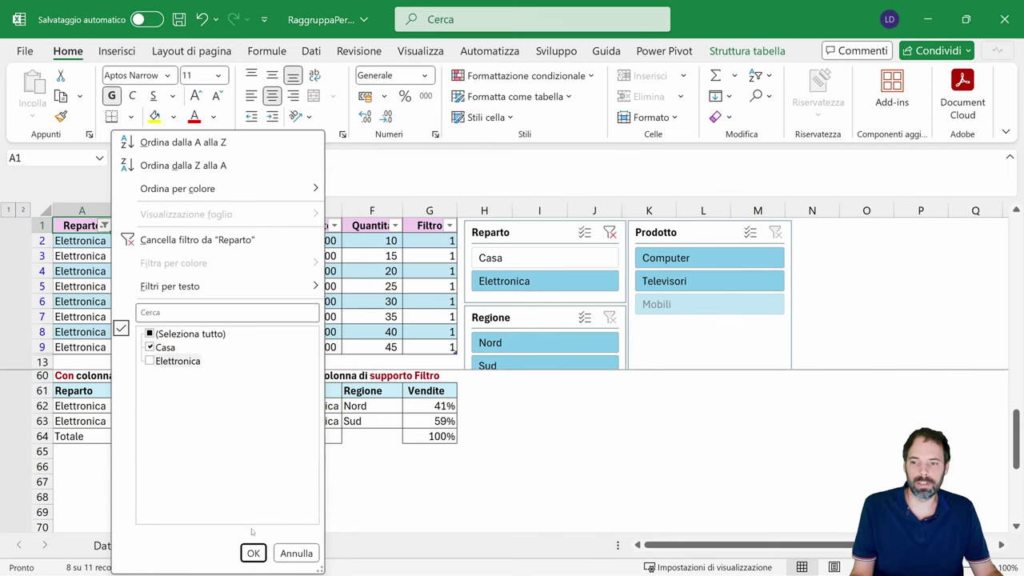
click(252, 553)
click(104, 225)
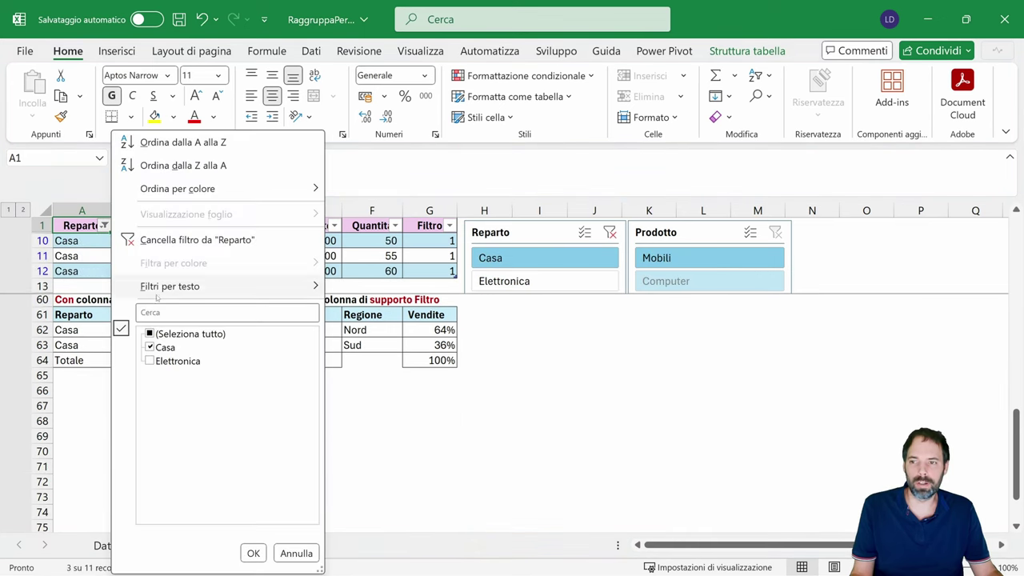
click(272, 239)
click(161, 226)
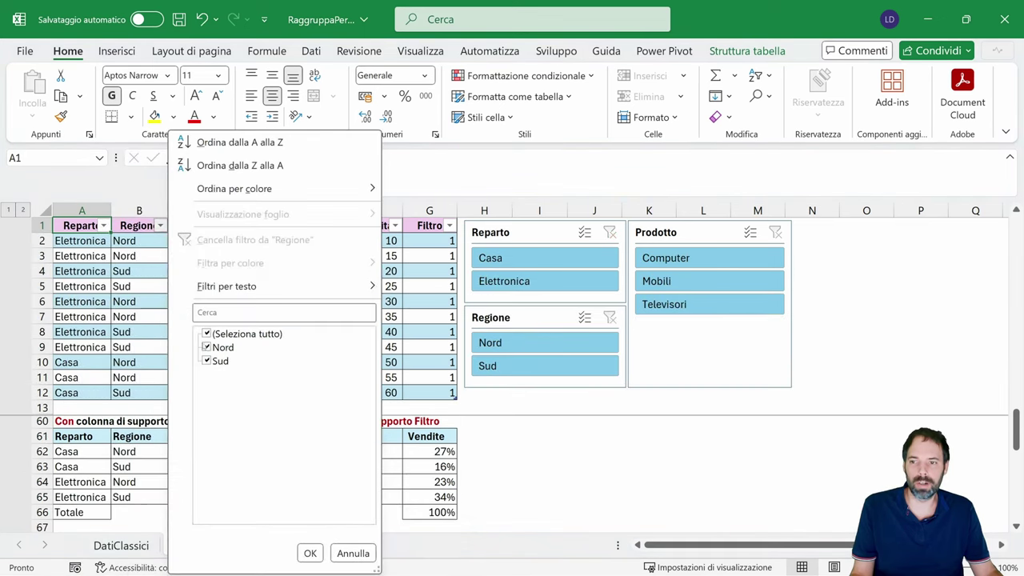
click(311, 553)
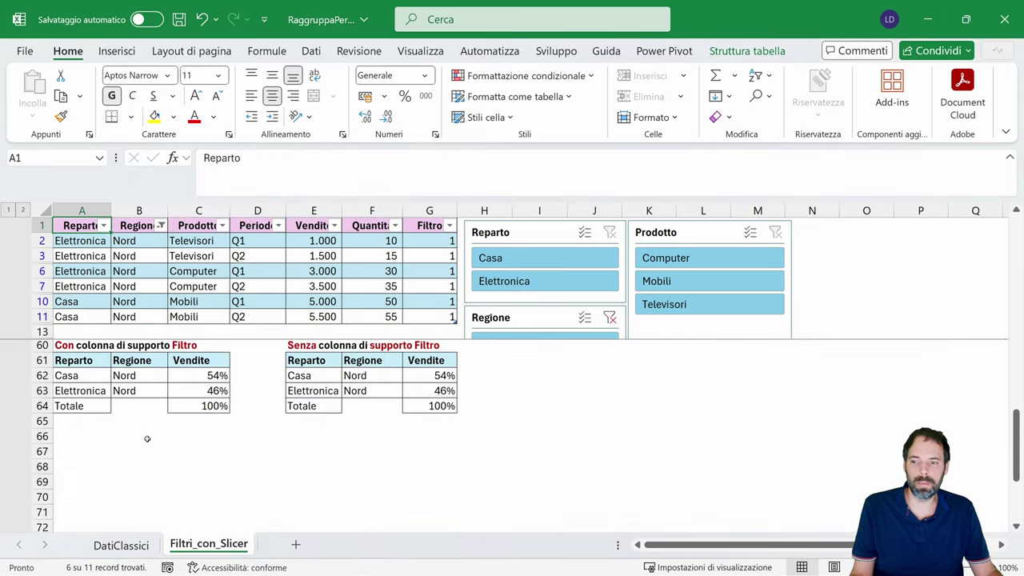
click(161, 226)
click(232, 240)
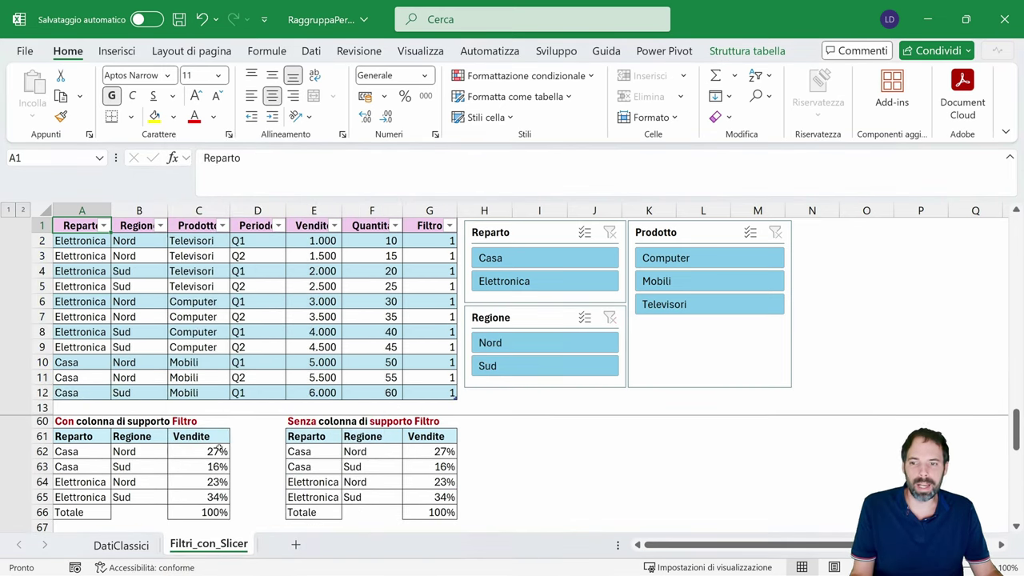
click(223, 271)
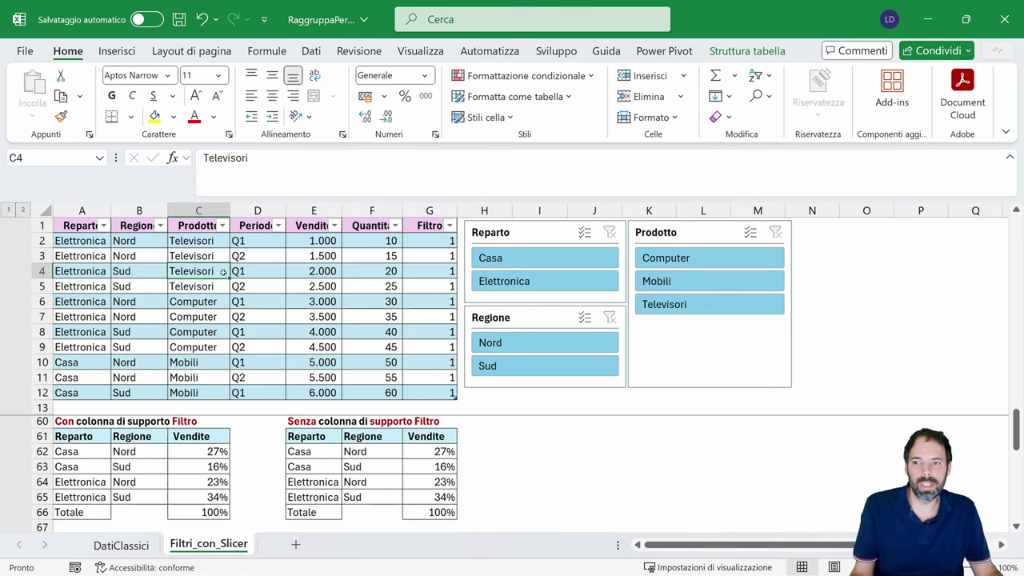
click(364, 275)
click(182, 271)
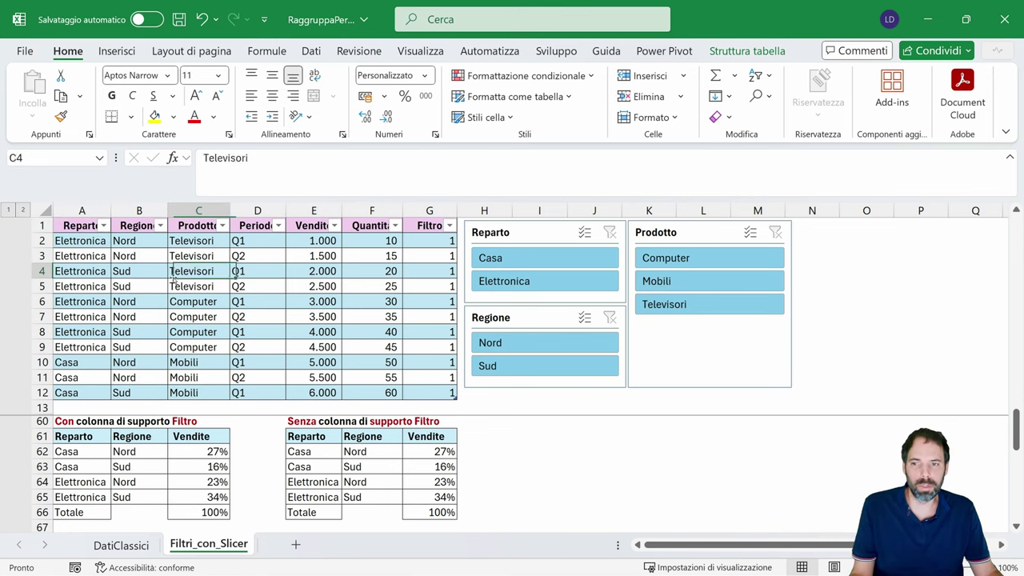
click(200, 331)
click(746, 50)
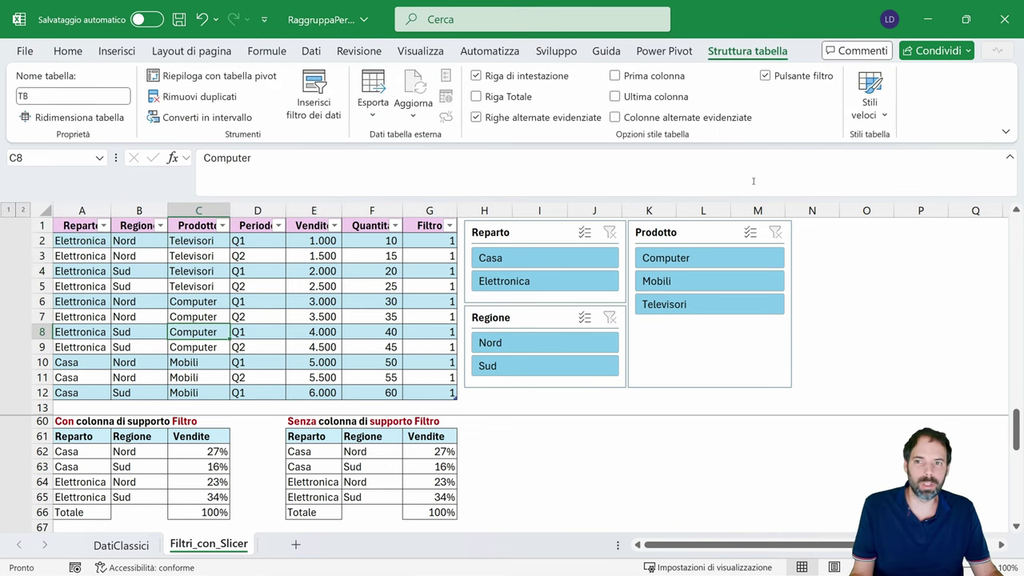
click(327, 91)
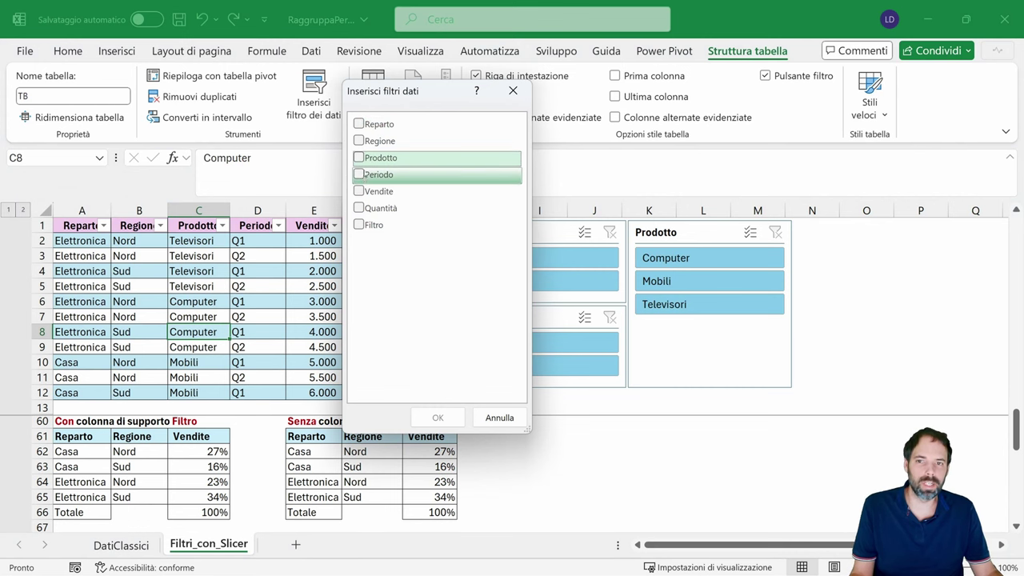
click(359, 174)
click(499, 418)
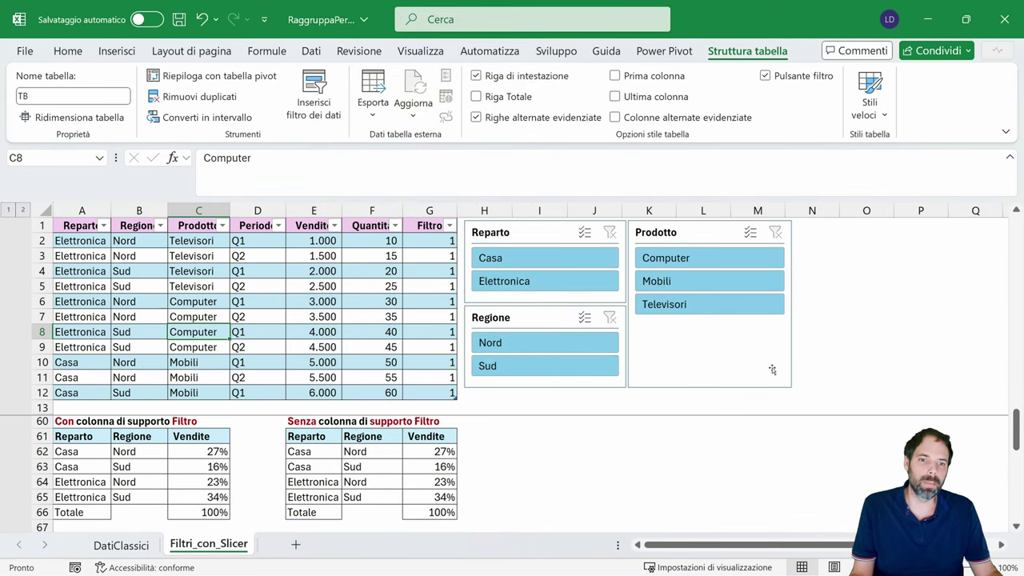
click(512, 234)
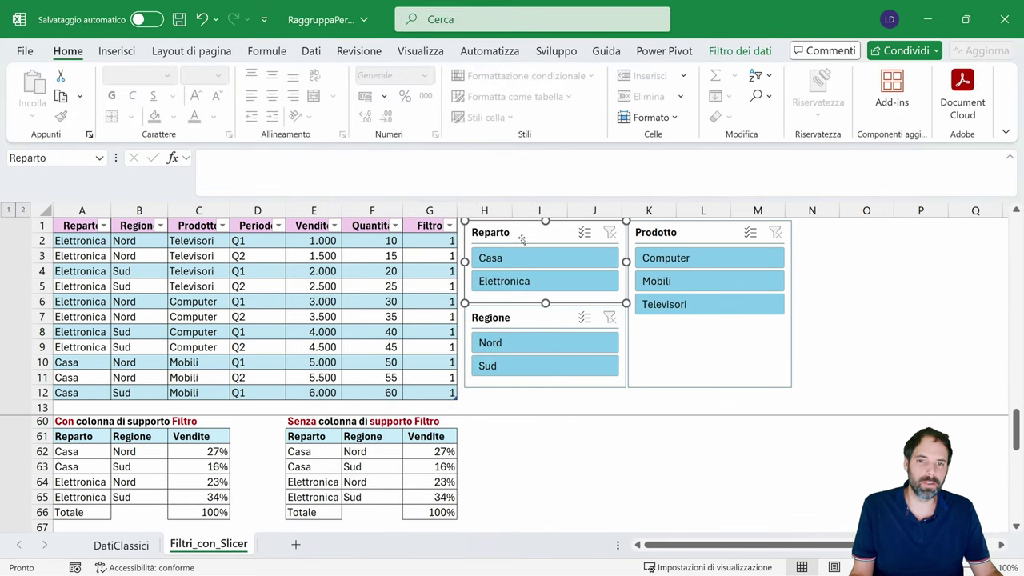
click(512, 257)
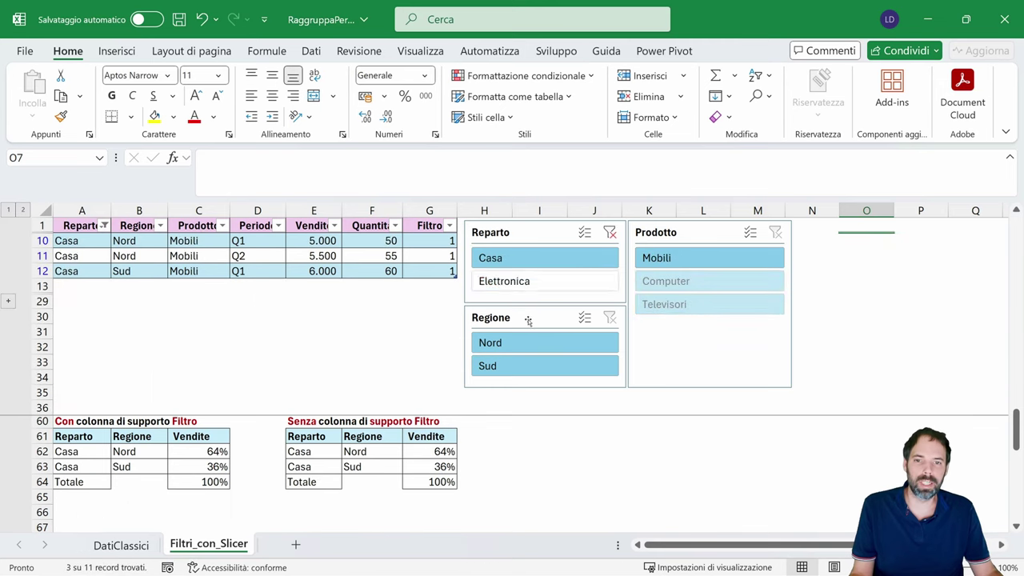
click(512, 281)
click(689, 258)
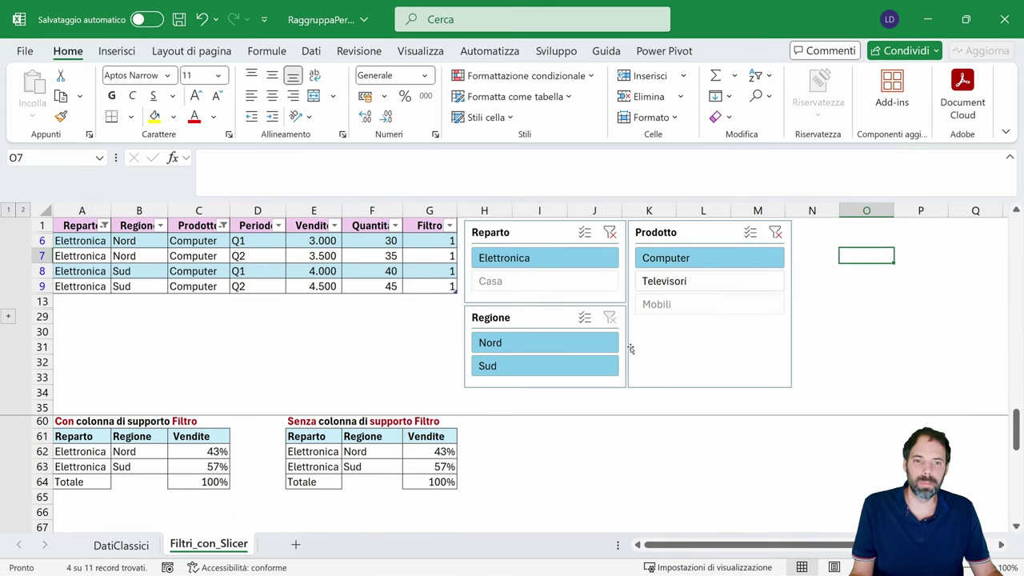
click(688, 281)
click(775, 232)
click(609, 232)
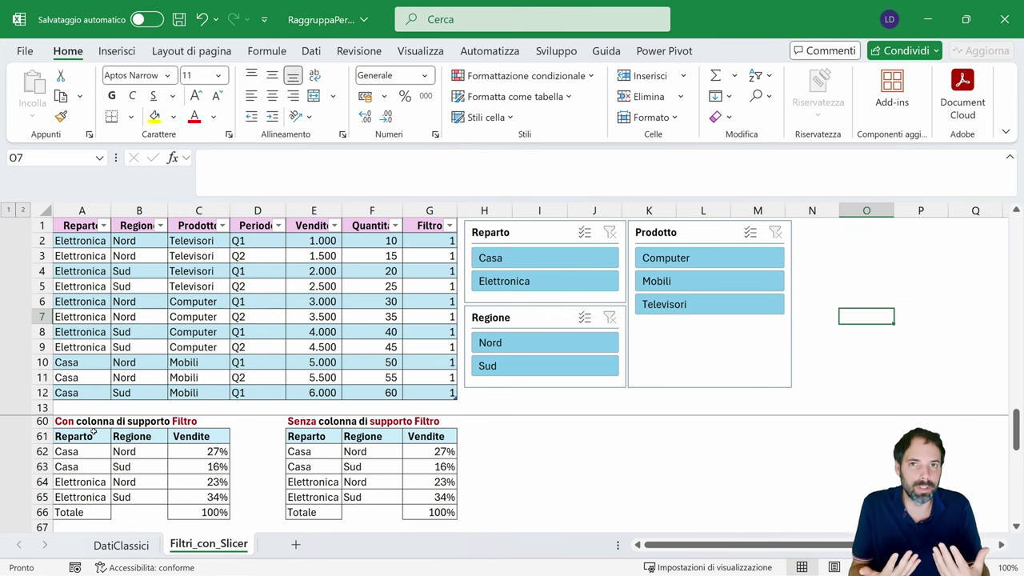
click(516, 234)
click(664, 237)
click(539, 319)
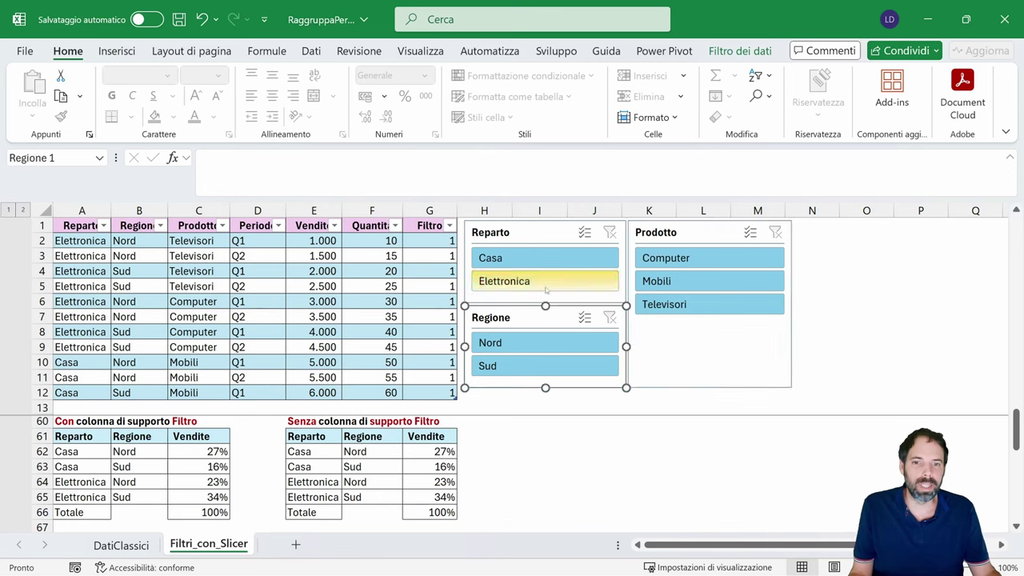
click(547, 234)
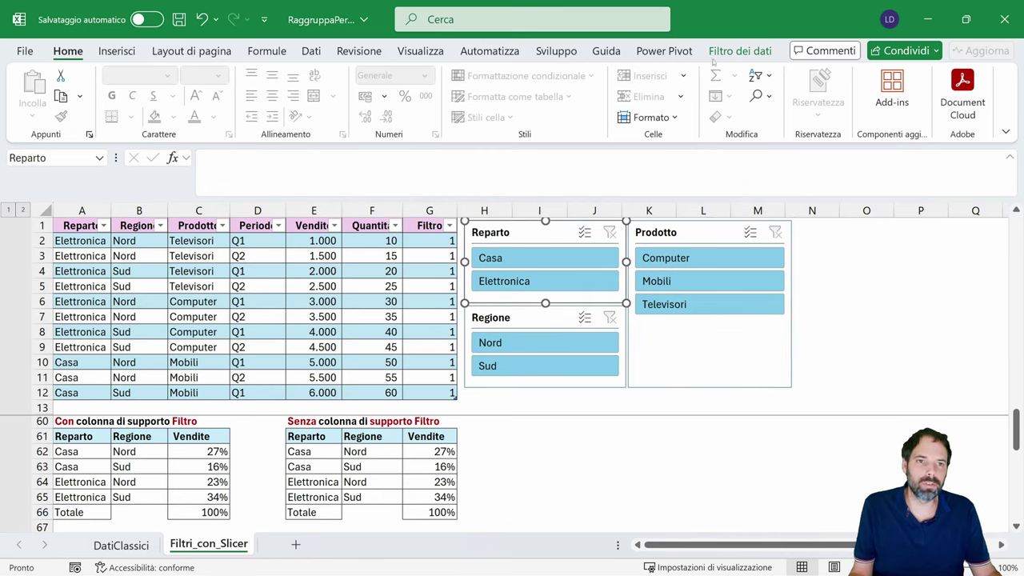
click(736, 51)
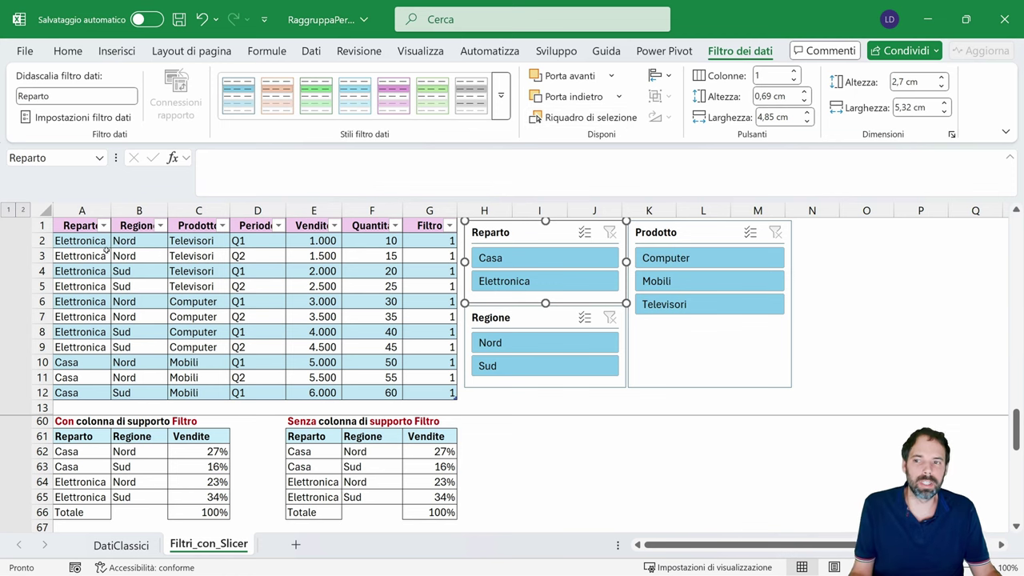
click(80, 227)
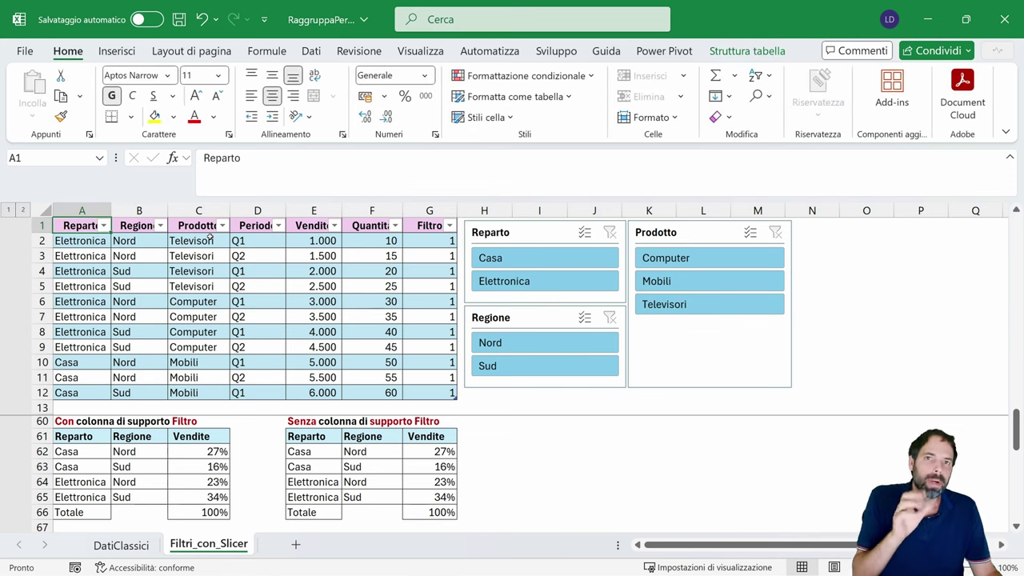
- Inspect the Filtro column and the helper-free summary formula, then filter the Reparto slicer to Elettronica
click(430, 210)
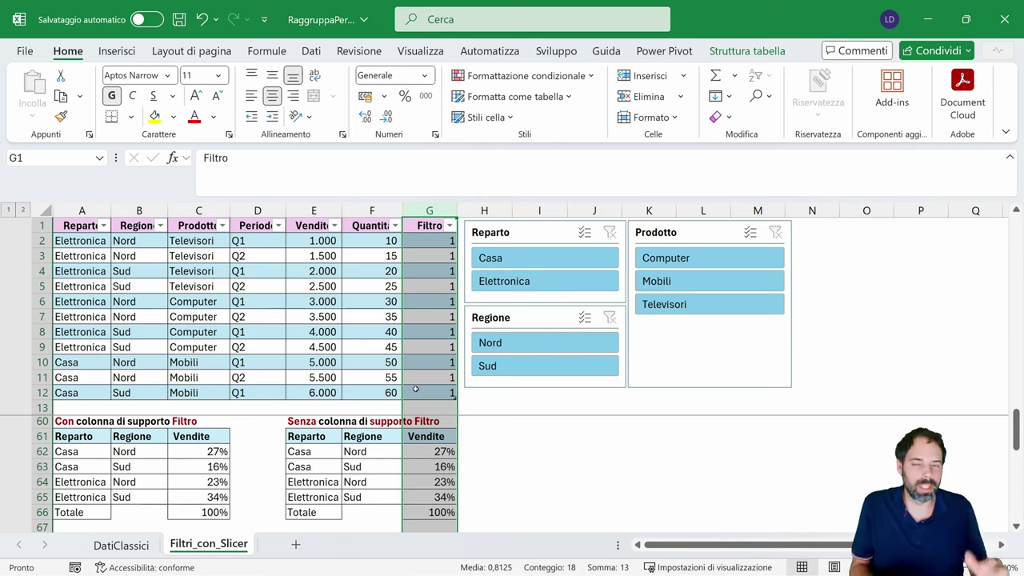
click(308, 438)
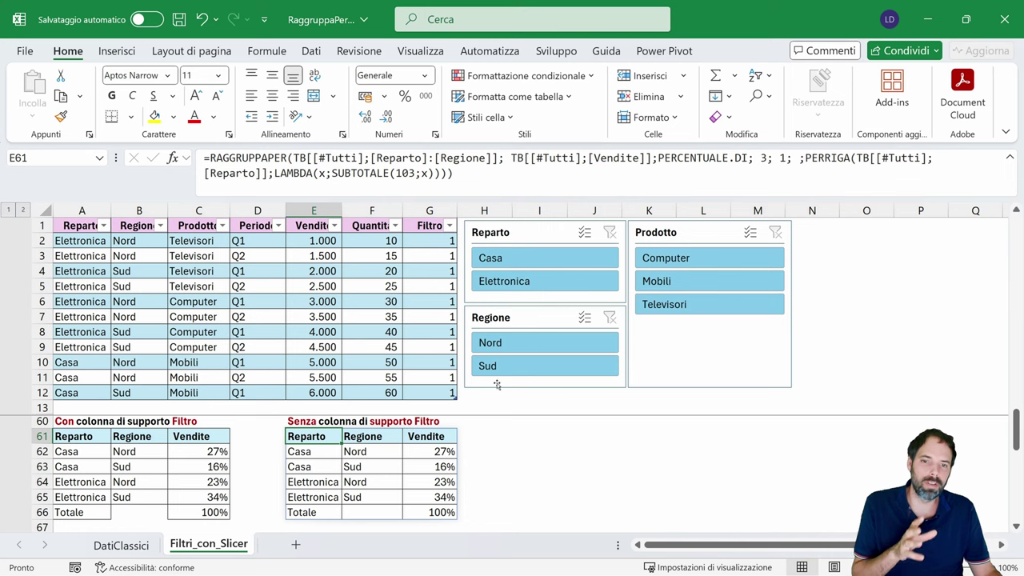
click(530, 257)
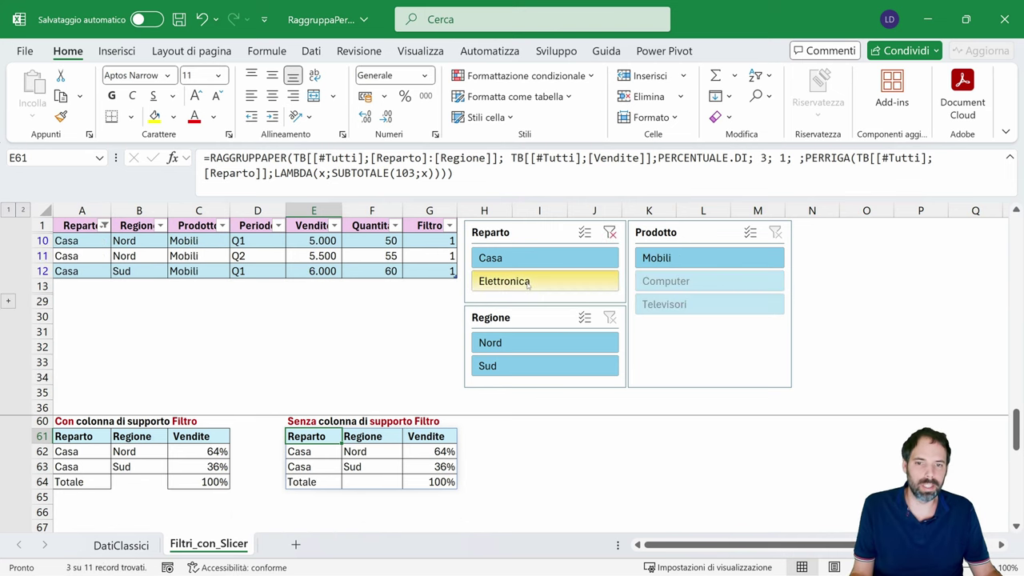
click(528, 281)
- Switch the Reparto slicer between Casa and Elettronica, clear the filter, and edit E61 before PERRIGA
click(525, 257)
click(528, 281)
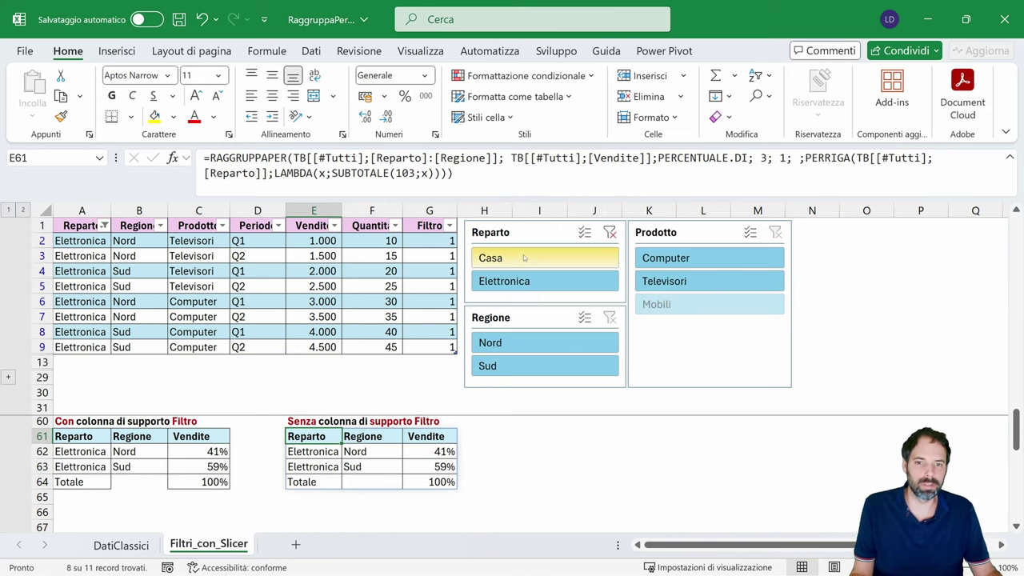
click(544, 257)
click(609, 232)
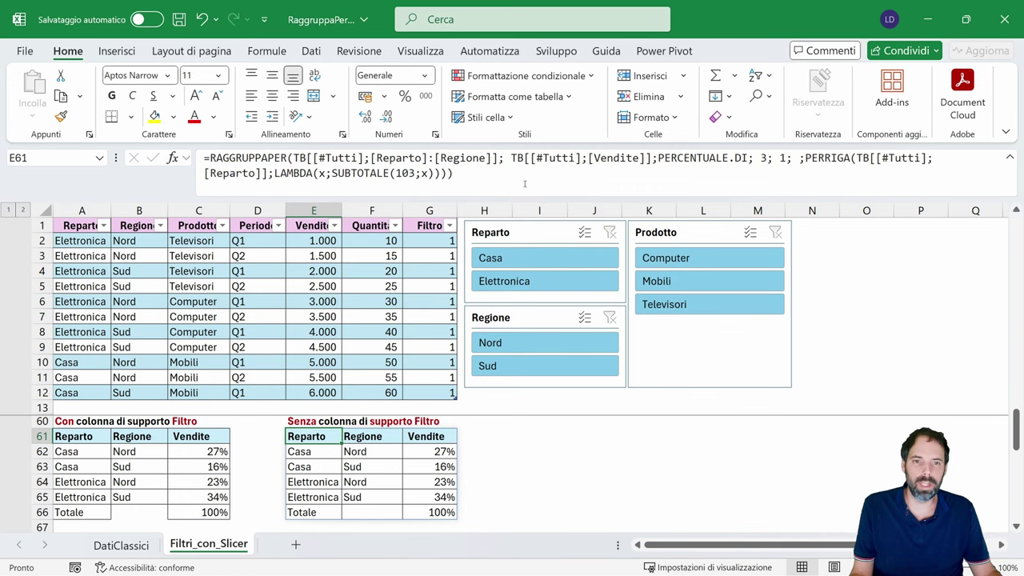
click(800, 157)
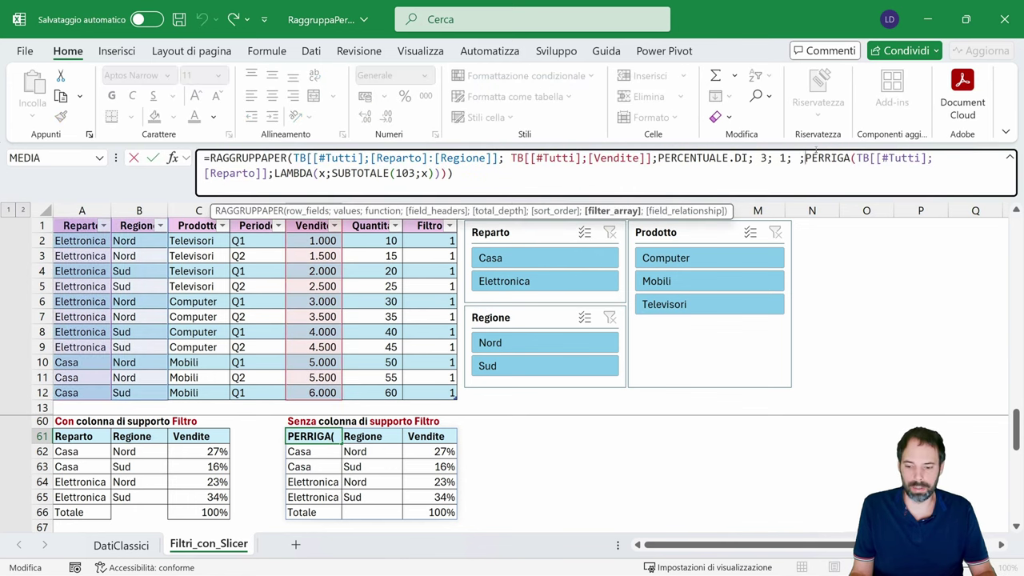
- Break the E61 formula onto three lines, isolating the PERRIGA argument and the final parenthesis
key(alt+Return)
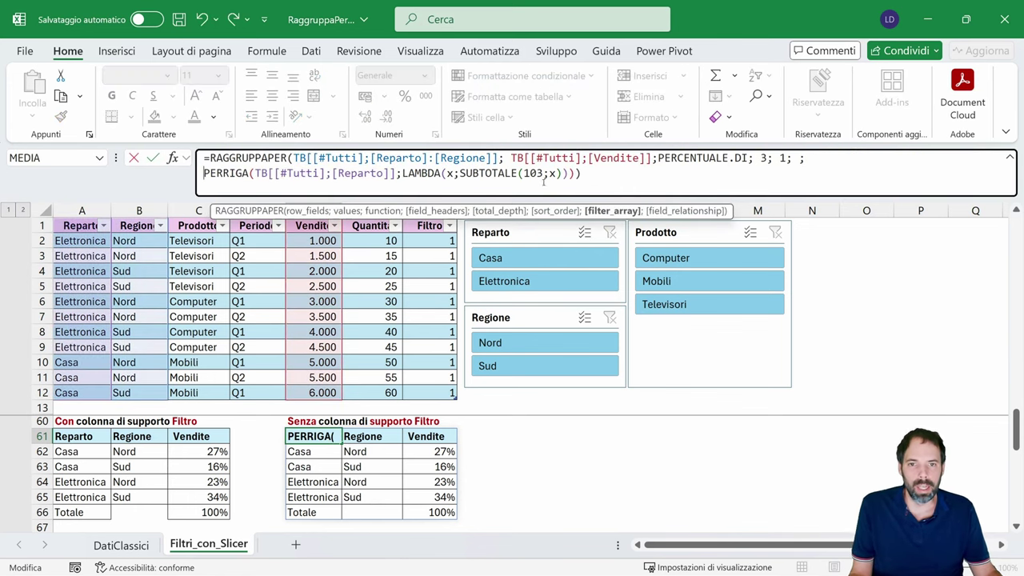
click(584, 173)
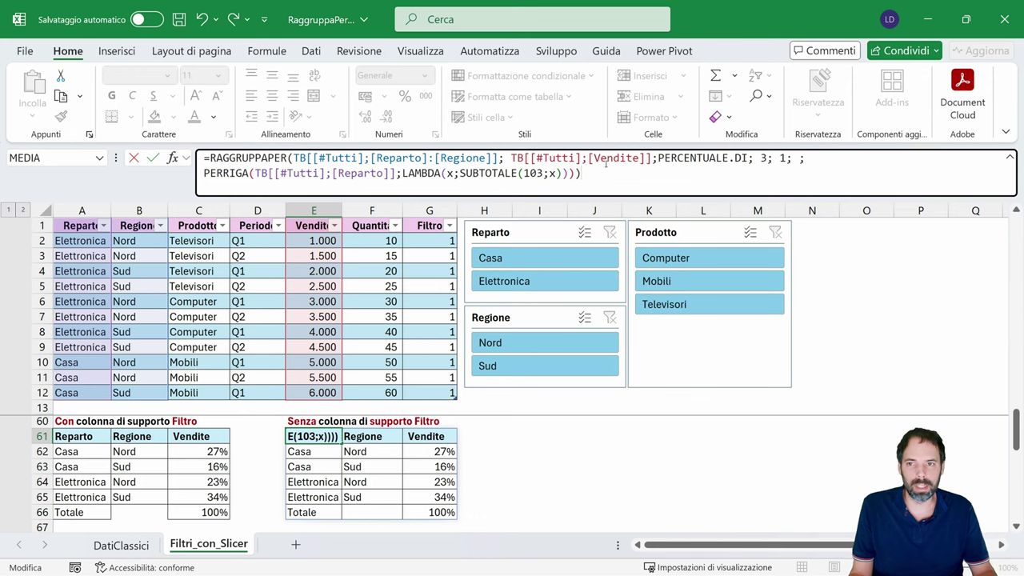
key(Left)
key(alt+Return)
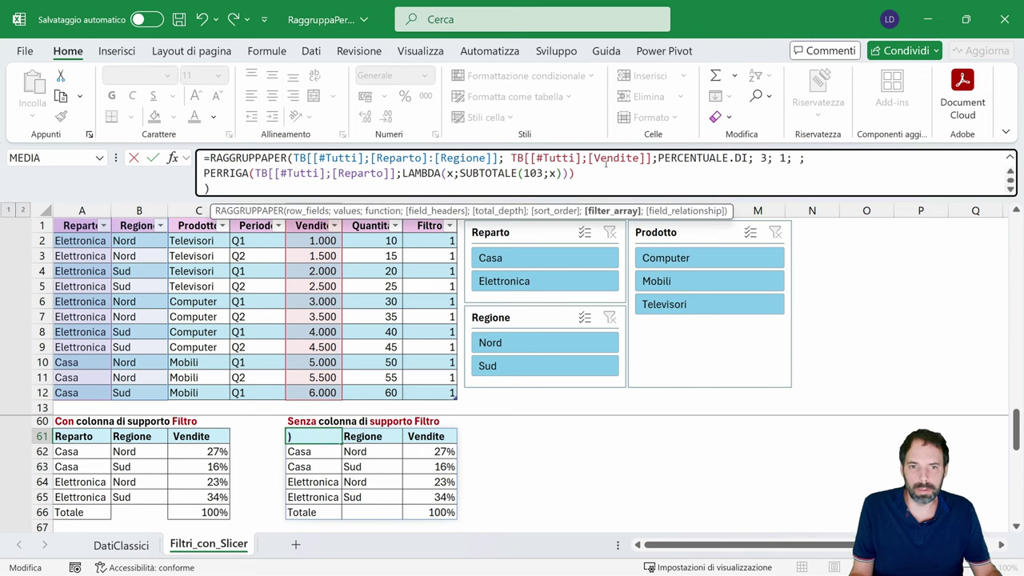
- Preview the PERRIGA line's result, then retype and delete the parenthesis after PERRIGA
mouse_move(576, 173)
mouse_down()
mouse_move(240, 160)
mouse_move(202, 173)
mouse_up()
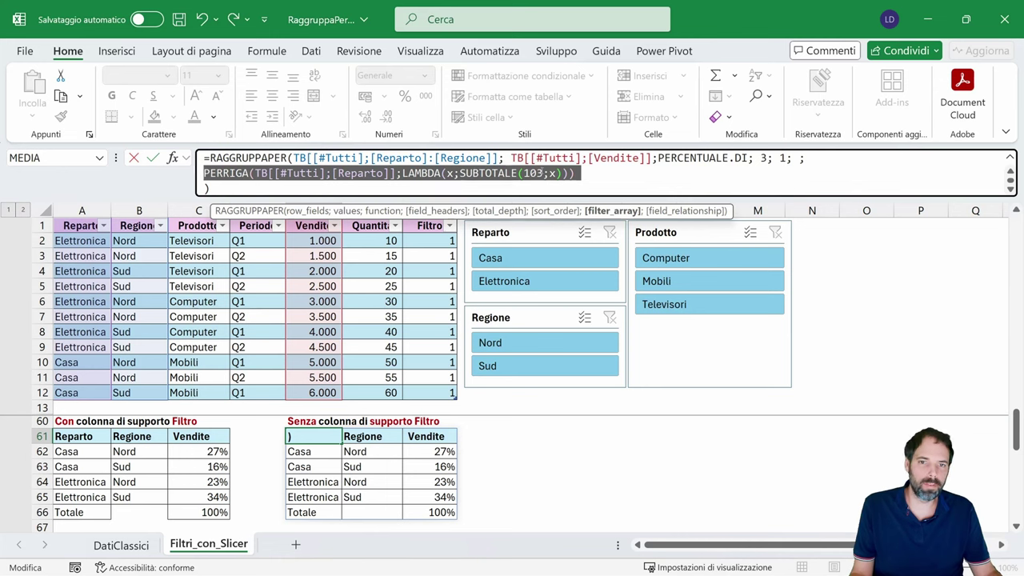
click(596, 169)
drag(572, 173, 227, 173)
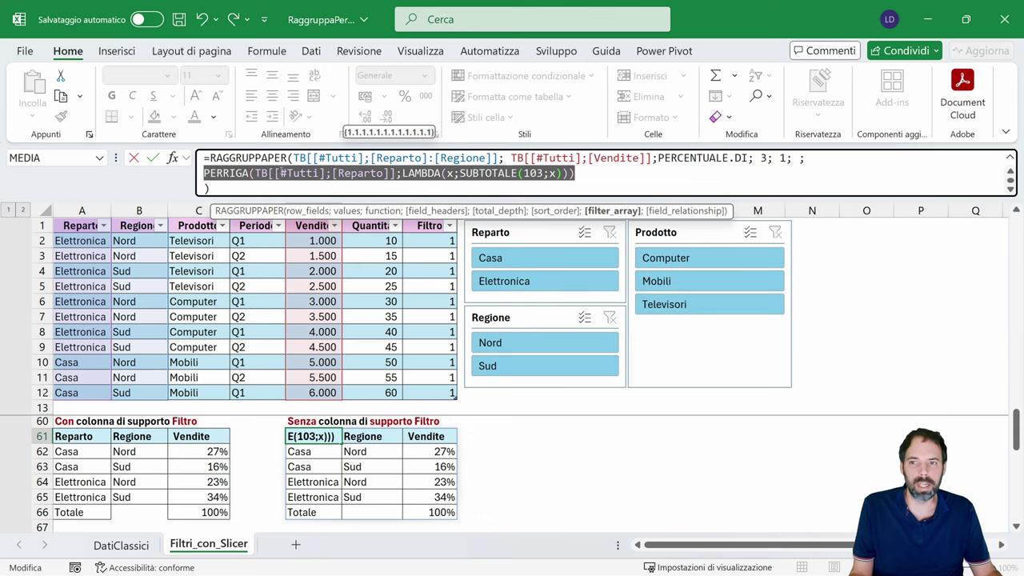
click(400, 173)
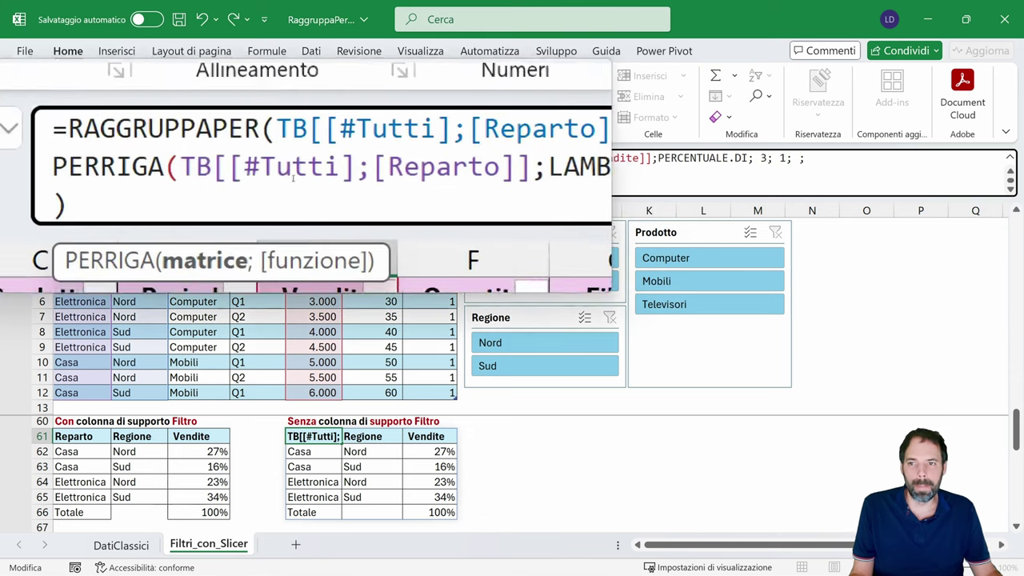
click(254, 174)
key(BackSpace)
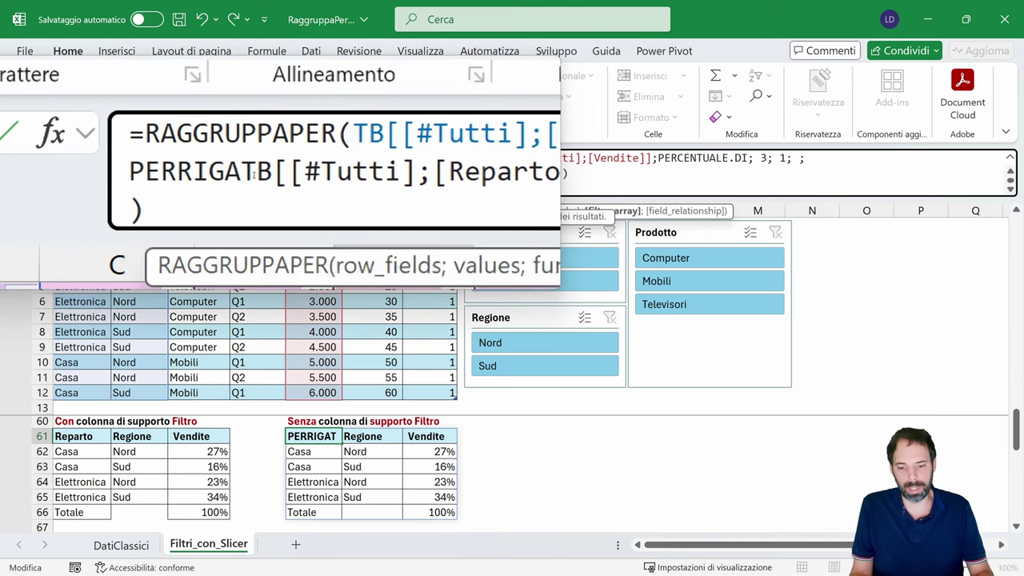
text(()
key(BackSpace)
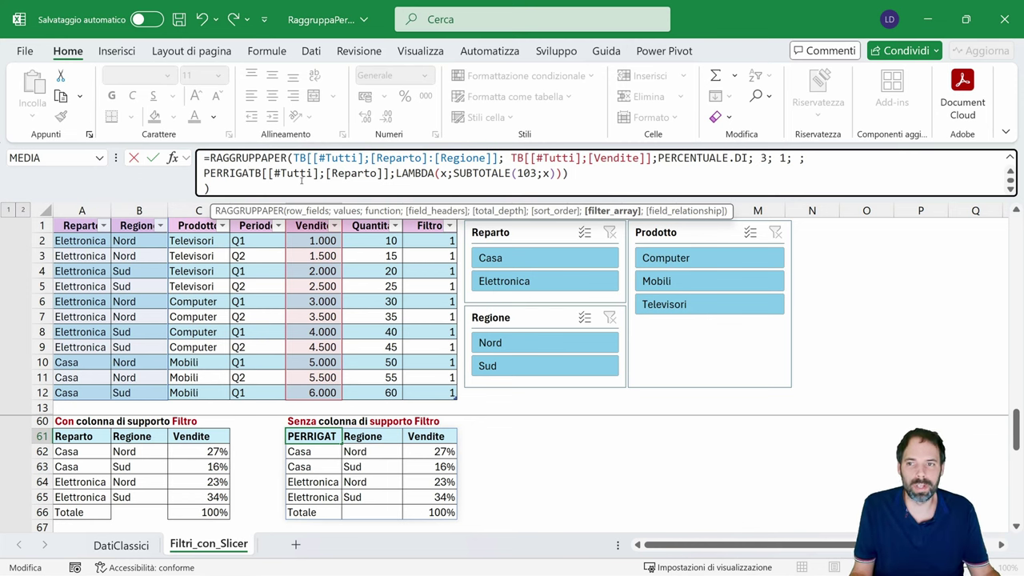
- Restore PERRIGA's parenthesis, preview the TB[[#Tutti];[Reparto]] reference and inspect LAMBDA's x parameter
text(()
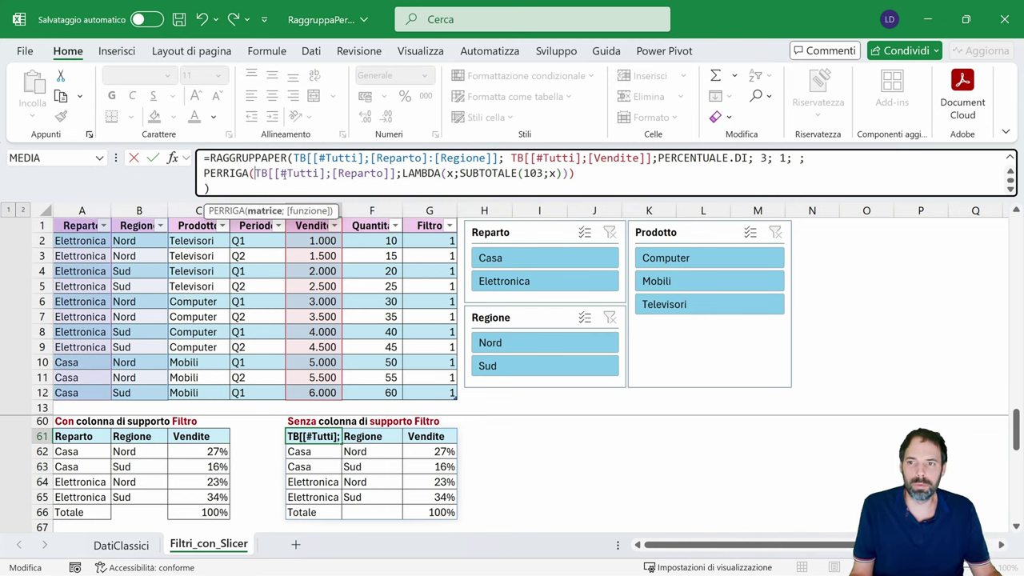
drag(257, 173, 391, 173)
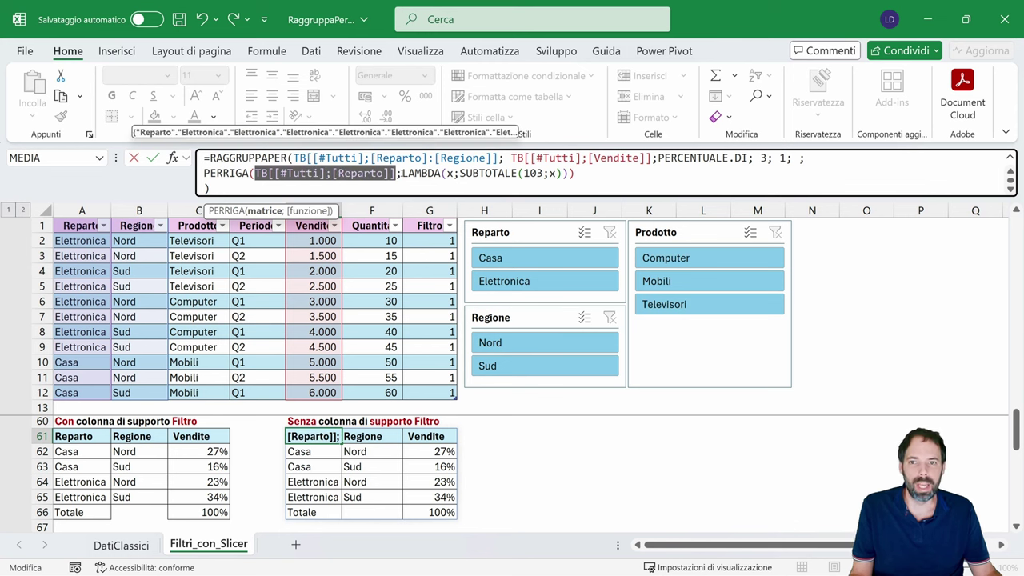
click(401, 173)
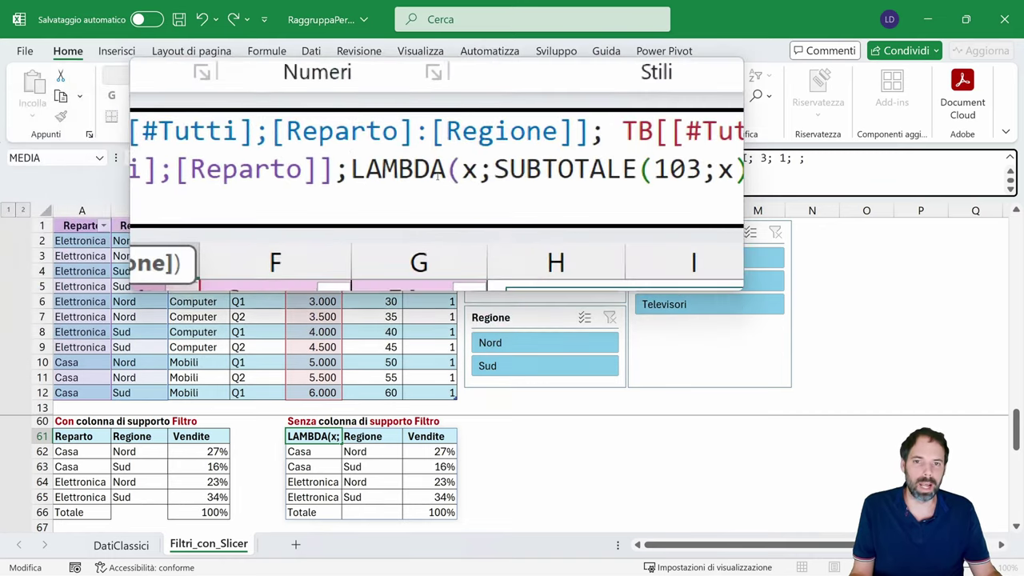
click(444, 173)
double_click(445, 173)
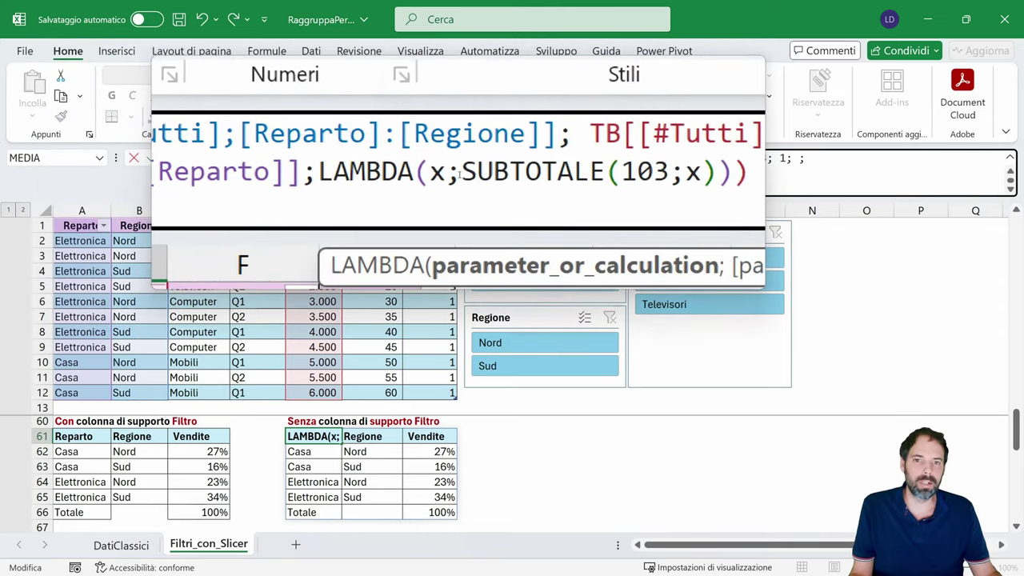
- Inspect SUBTOTALE and its x argument, preview the PERRIGA line, and confirm the E61 formula
drag(426, 173, 539, 173)
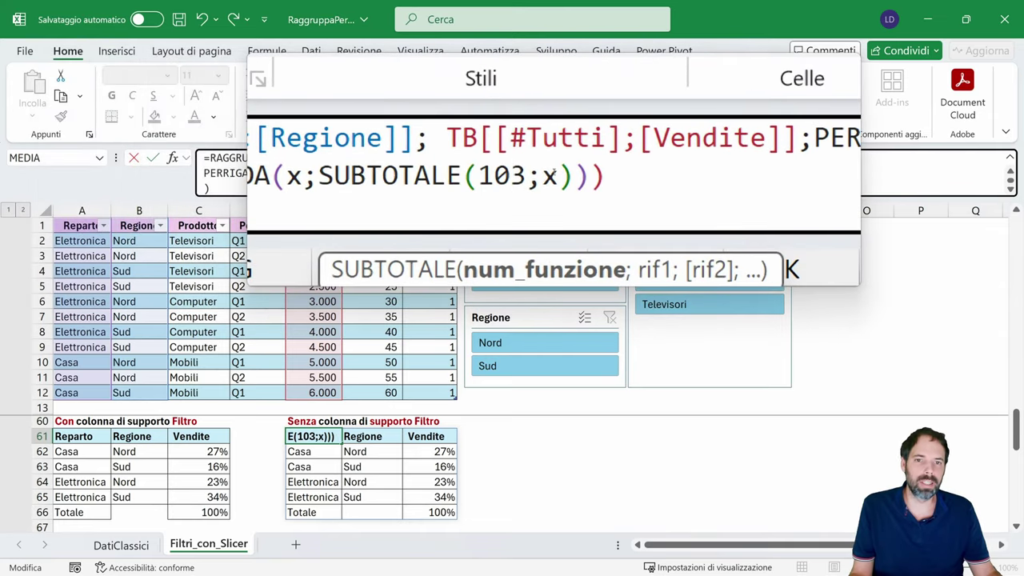
double_click(551, 175)
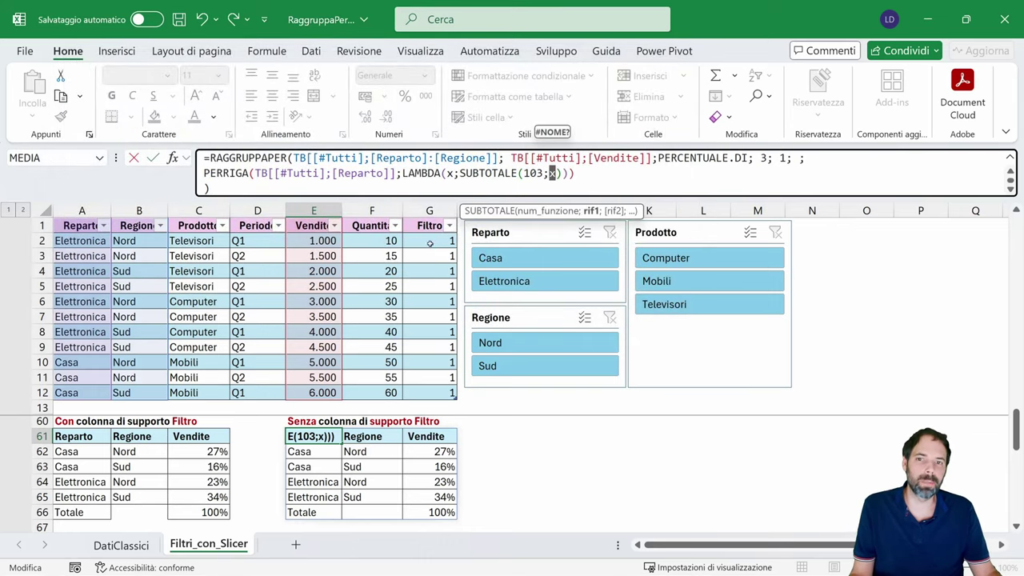
drag(574, 172, 202, 172)
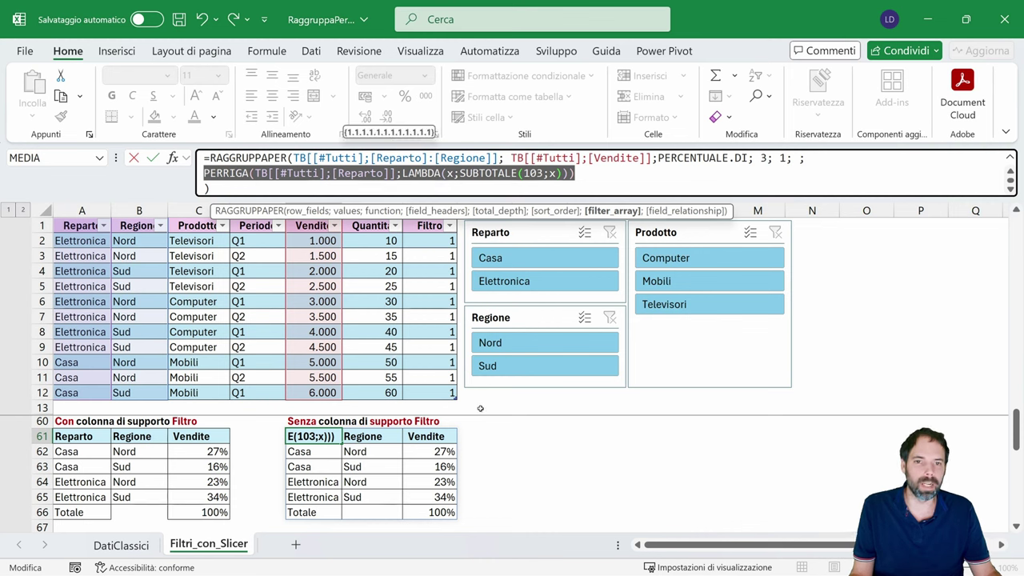
key(ctrl+Return)
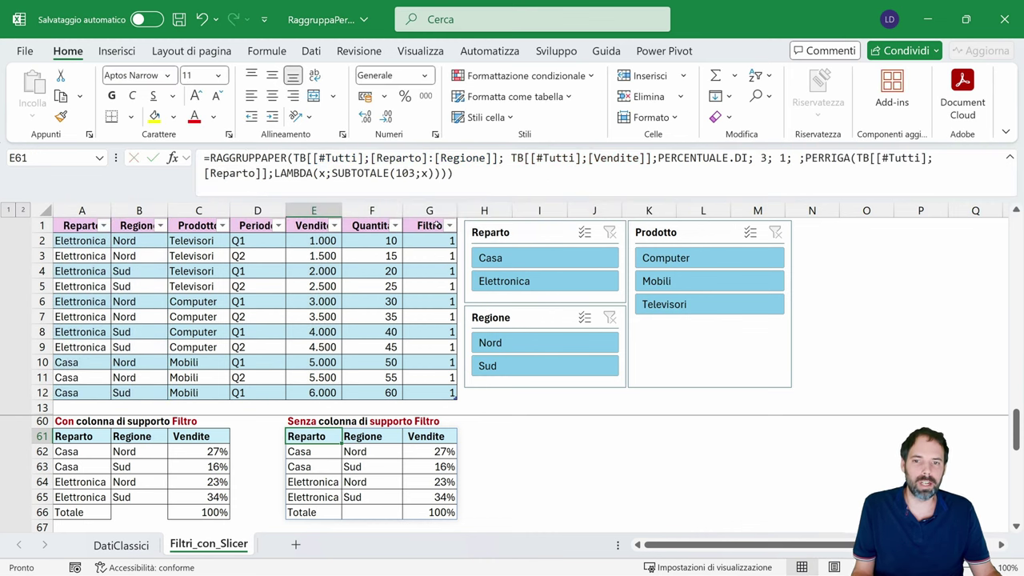
drag(430, 225, 430, 392)
key(Delete)
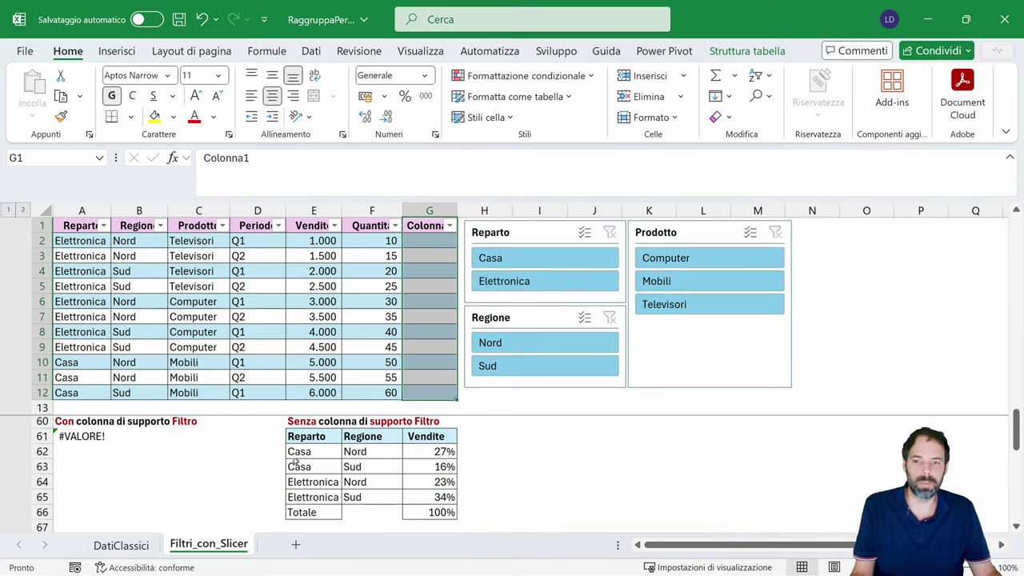
click(544, 258)
click(524, 281)
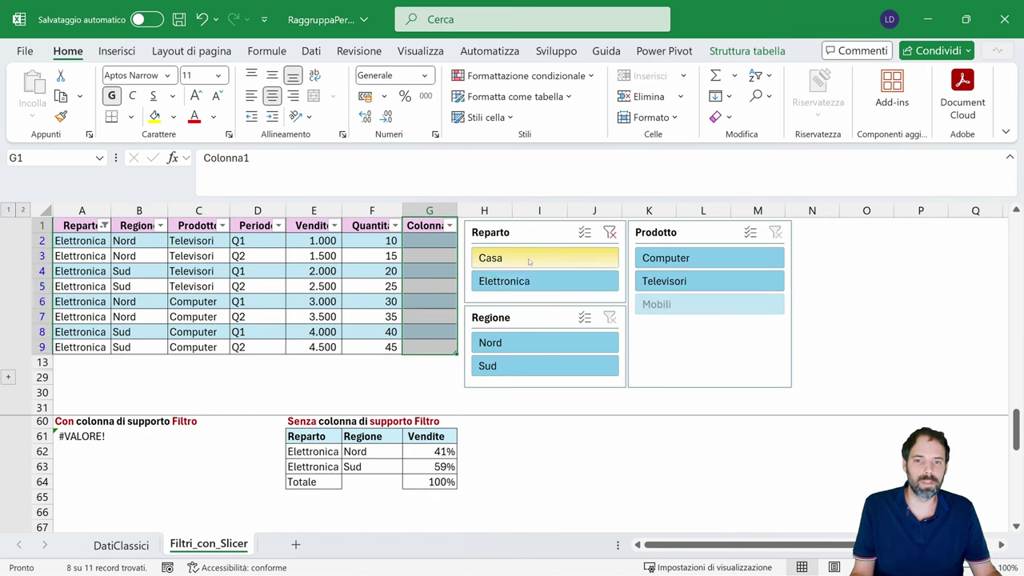
click(531, 262)
key(alt+c)
key(ctrl+z)
key(ctrl+z)
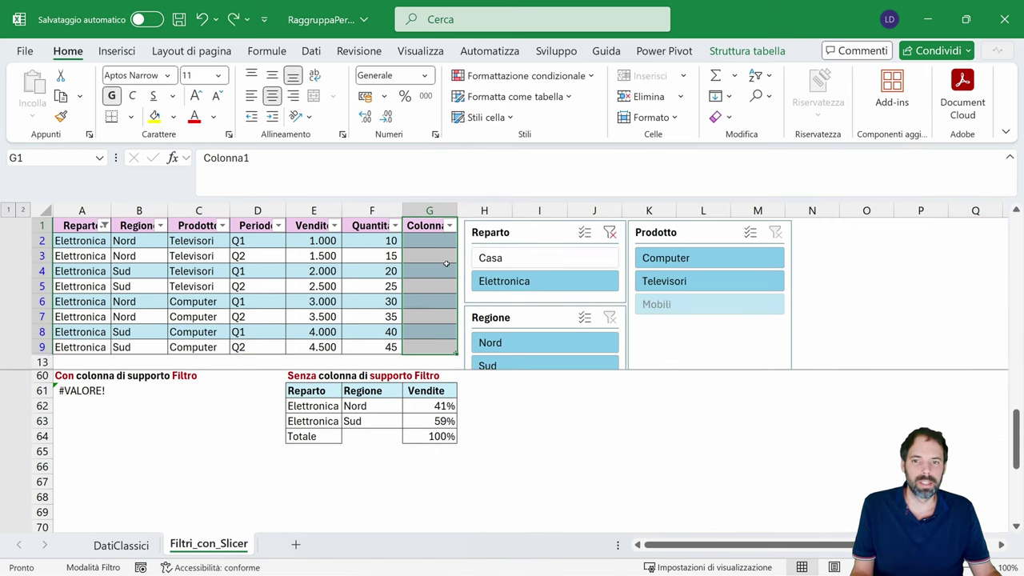
key(ctrl+z)
key(ctrl+z)
key(ctrl+z)
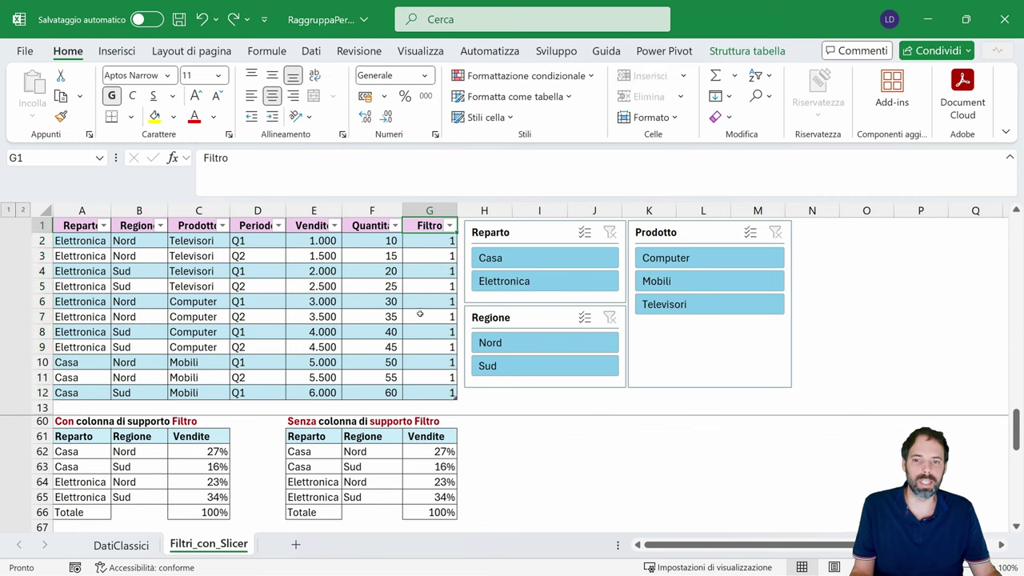
click(336, 436)
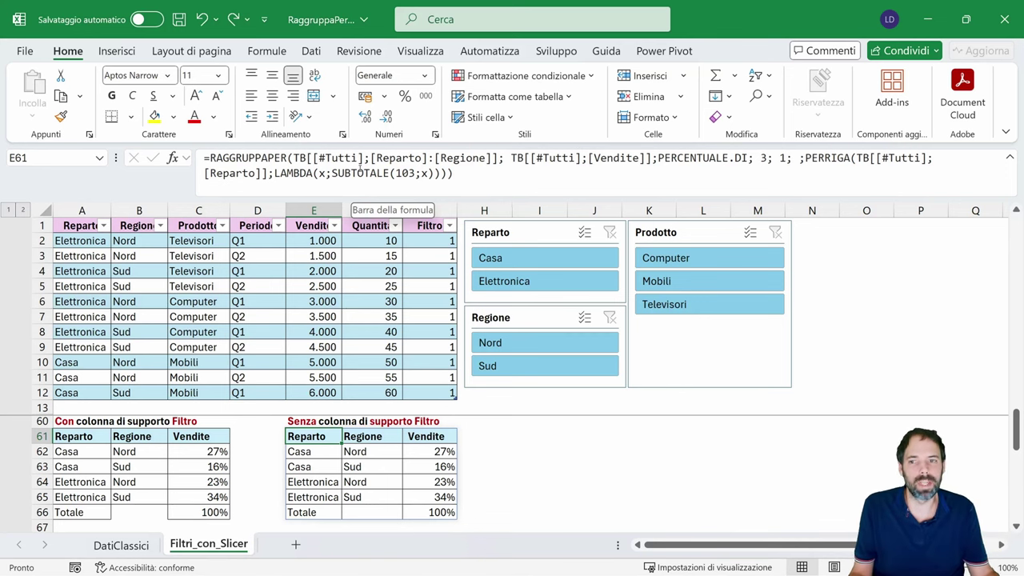
click(81, 225)
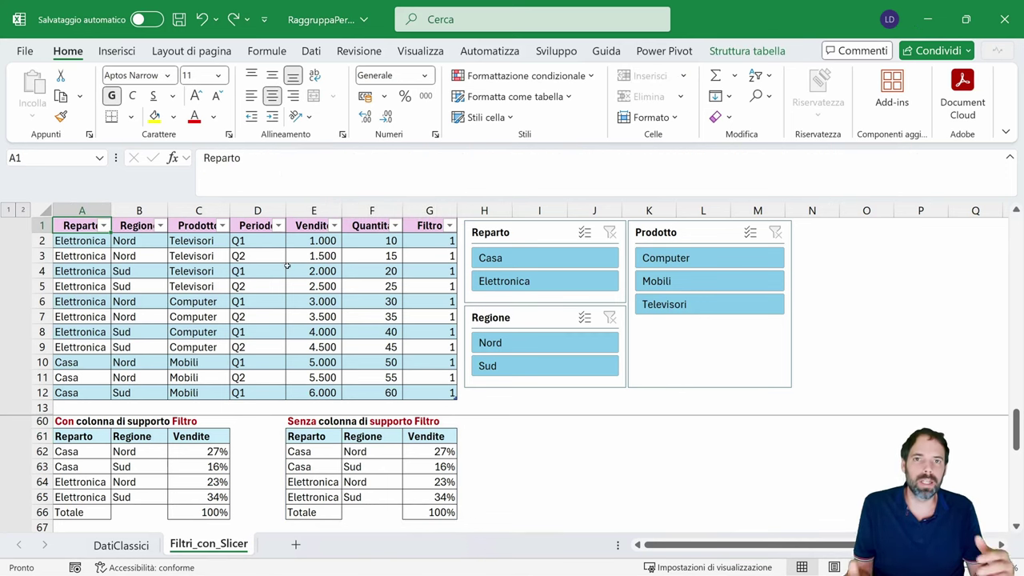